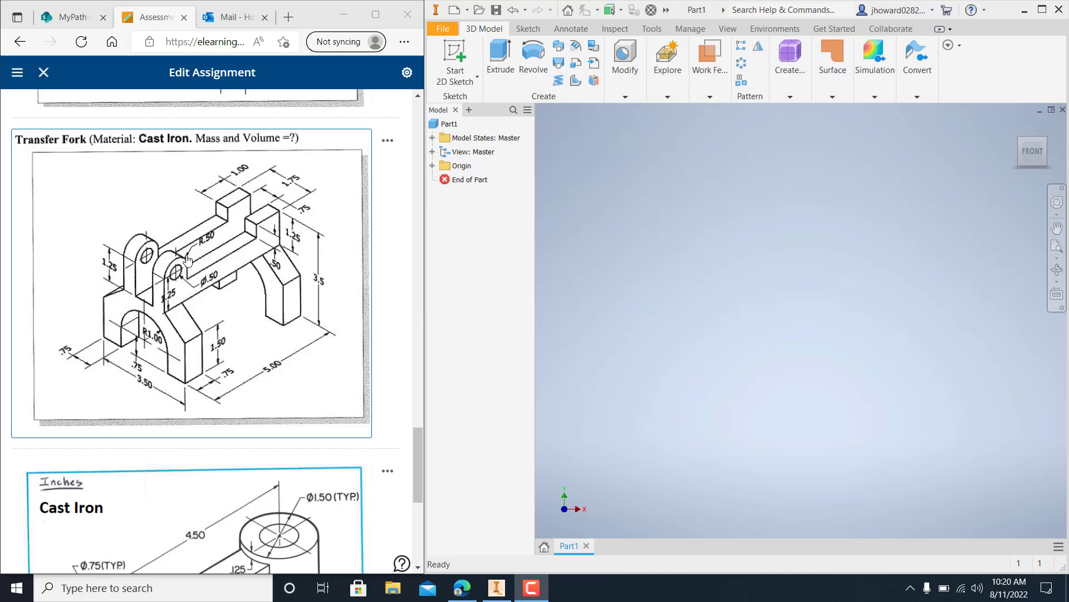
scroll(183, 262, down, 3)
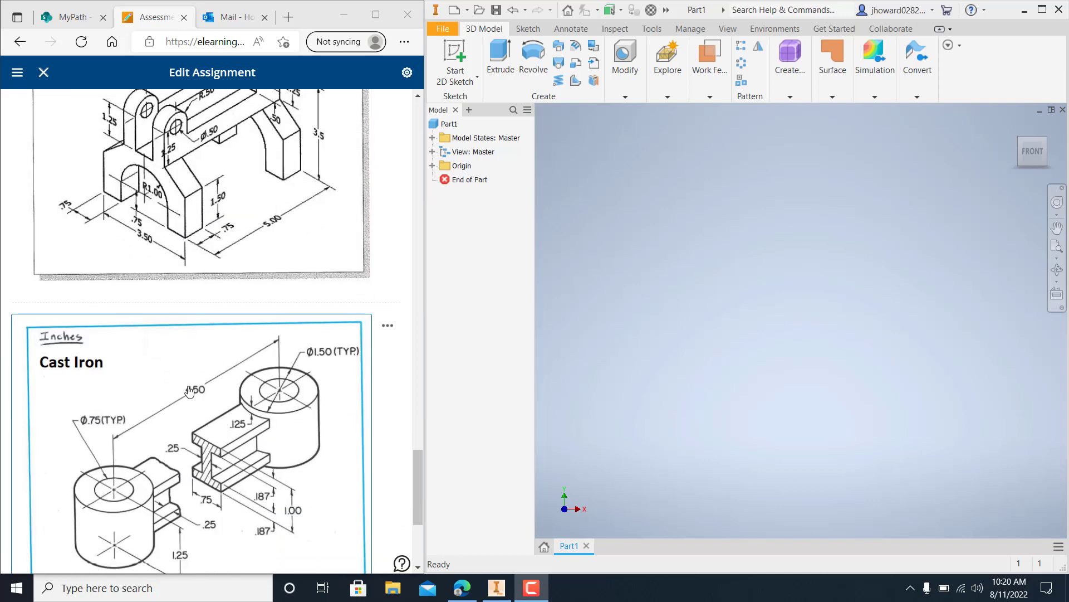
scroll(190, 391, down, 3)
scroll(190, 391, up, 2)
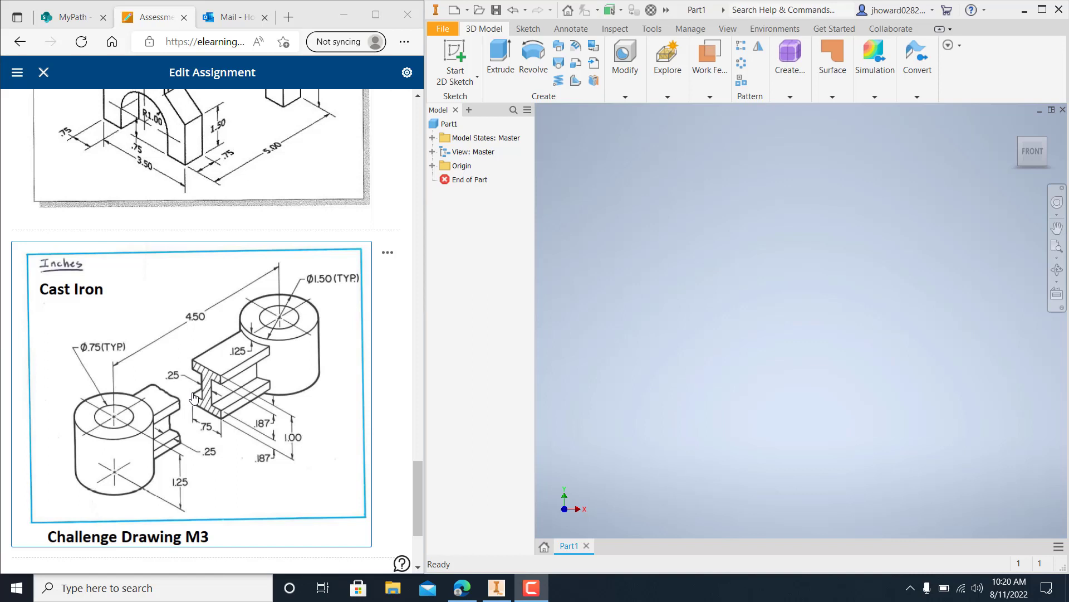
scroll(193, 397, up, 2)
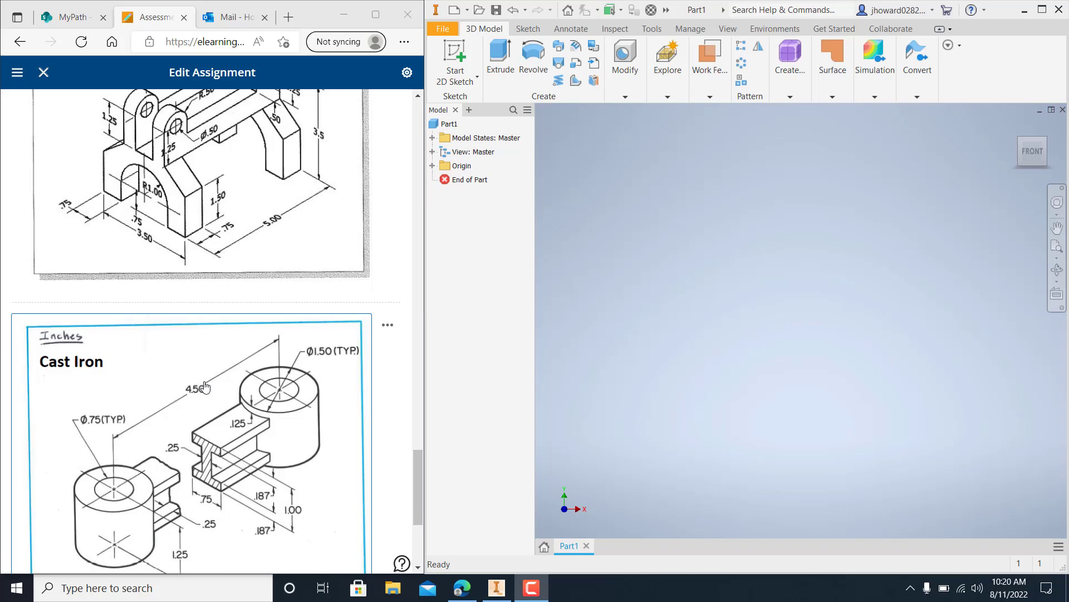
scroll(205, 387, up, 4)
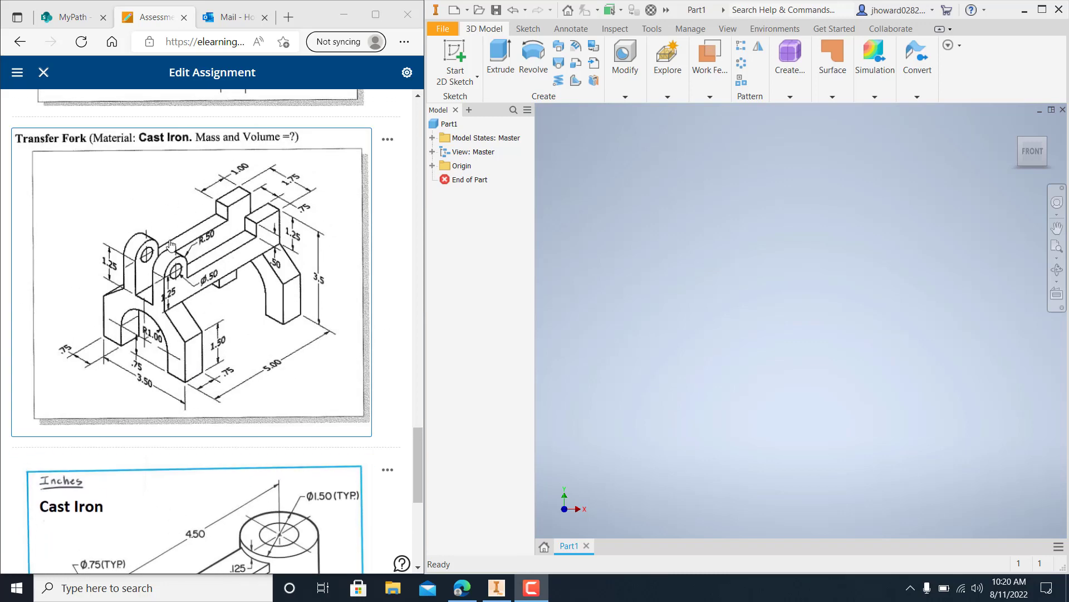
Step: Switch to Inventor and start a 2D sketch on the XY plane of the empty part
click(789, 97)
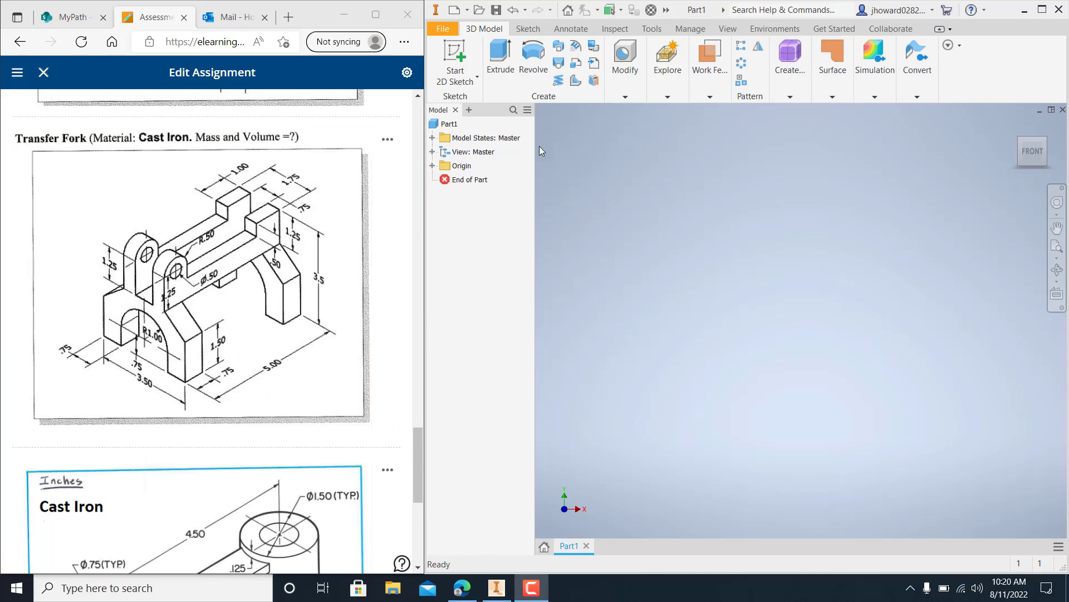
click(477, 76)
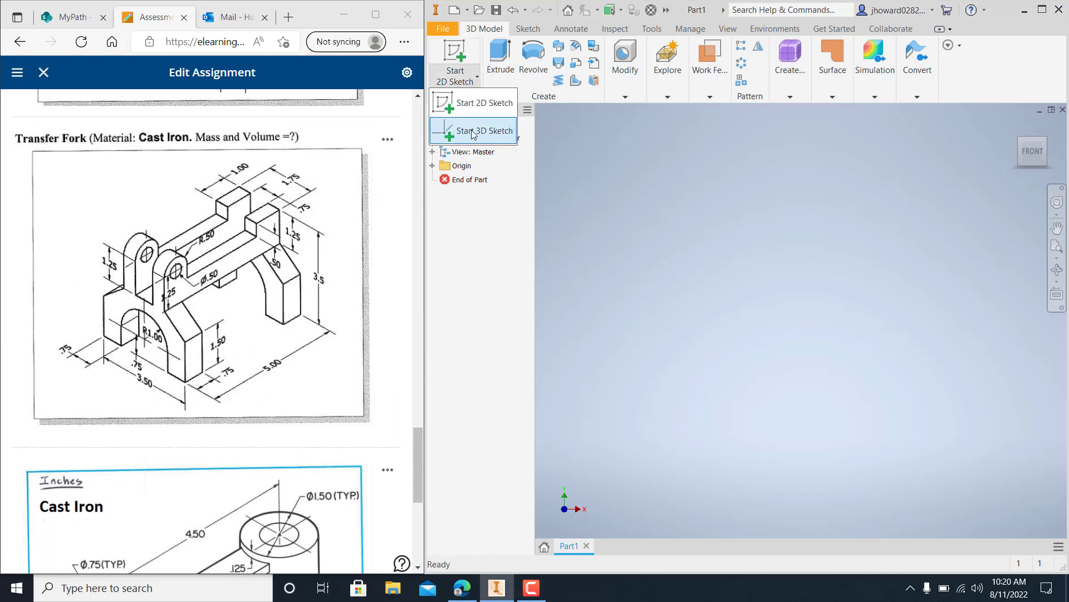
click(480, 111)
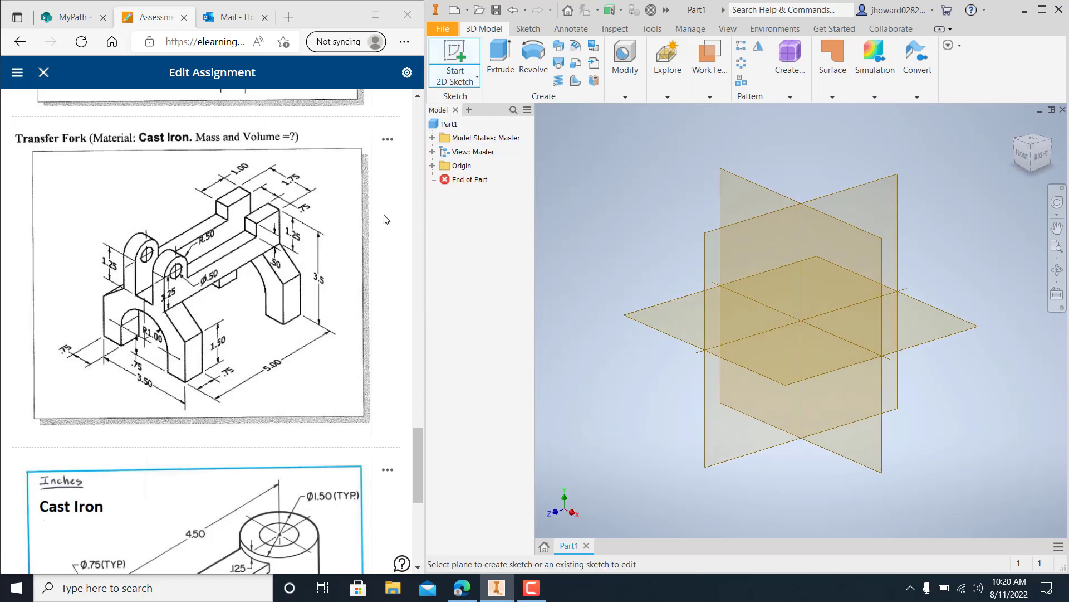
click(432, 165)
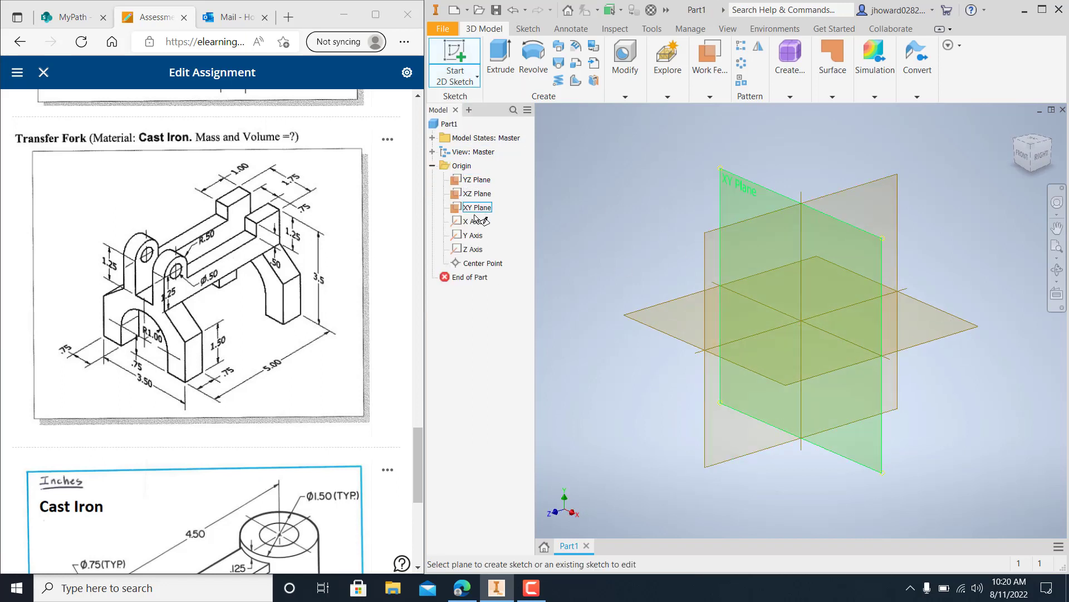
click(478, 210)
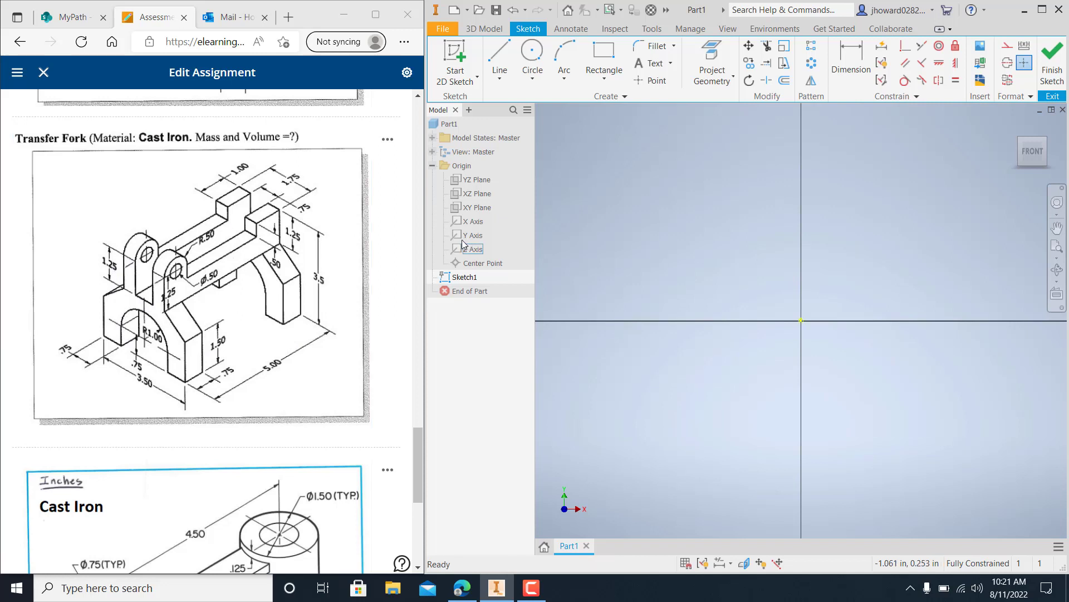
Step: Draw a vertical line up from the origin with its length entered as 3.5-1.25 in
click(495, 59)
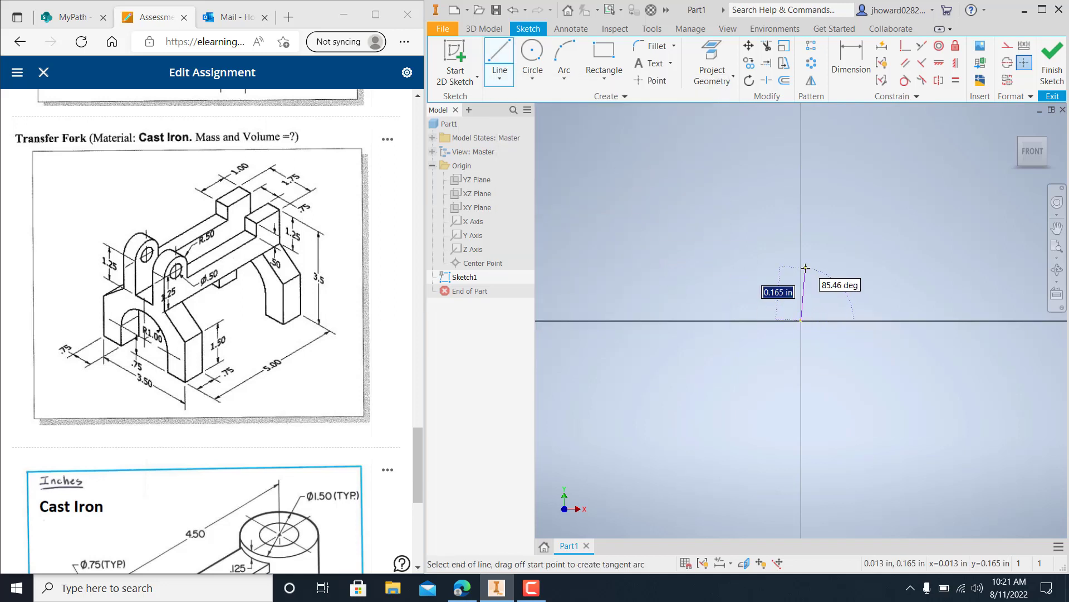
mouse_move(804, 277)
middle_down()
mouse_move(652, 315)
mouse_move(626, 336)
middle_up()
click(622, 388)
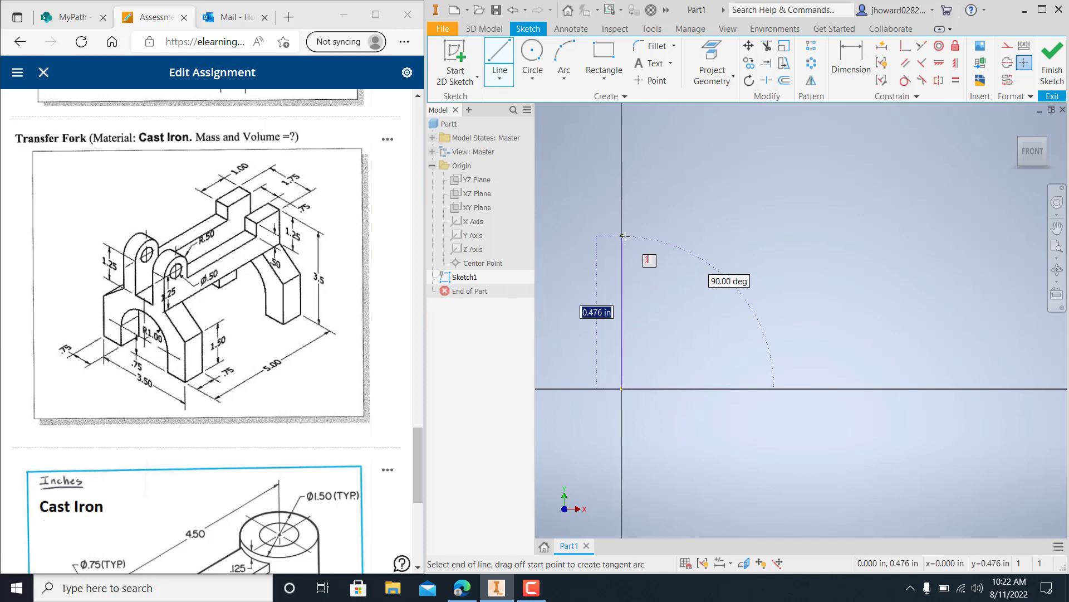
text(3.)
text(5-1.25)
key(Return)
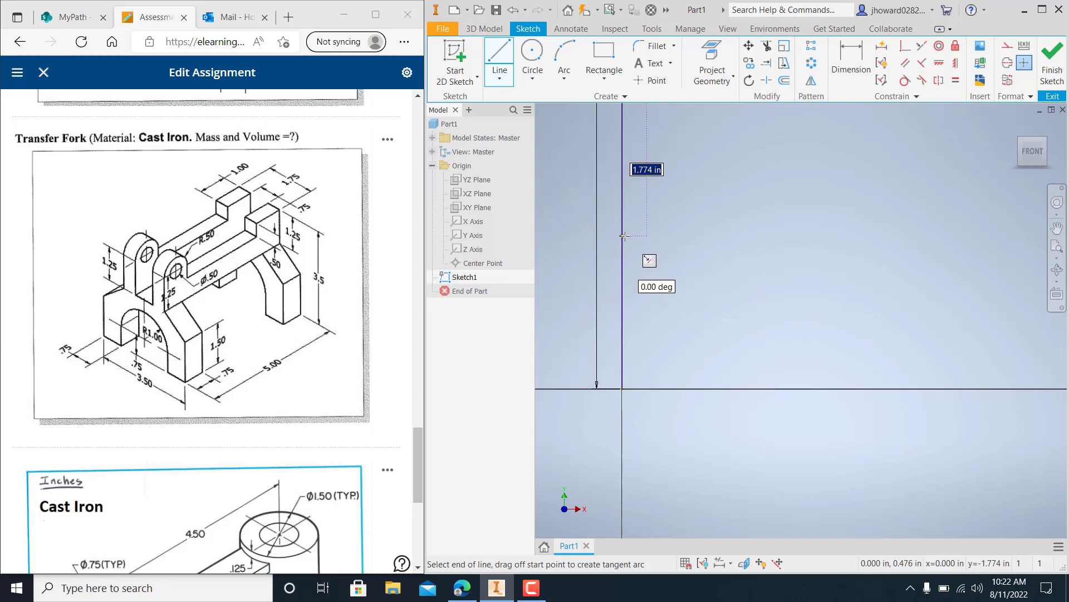
Step: Extend the profile upward by a vertical line of 1.25+.5 in and add a 1 in horizontal line to its right
scroll(624, 236, up, 5)
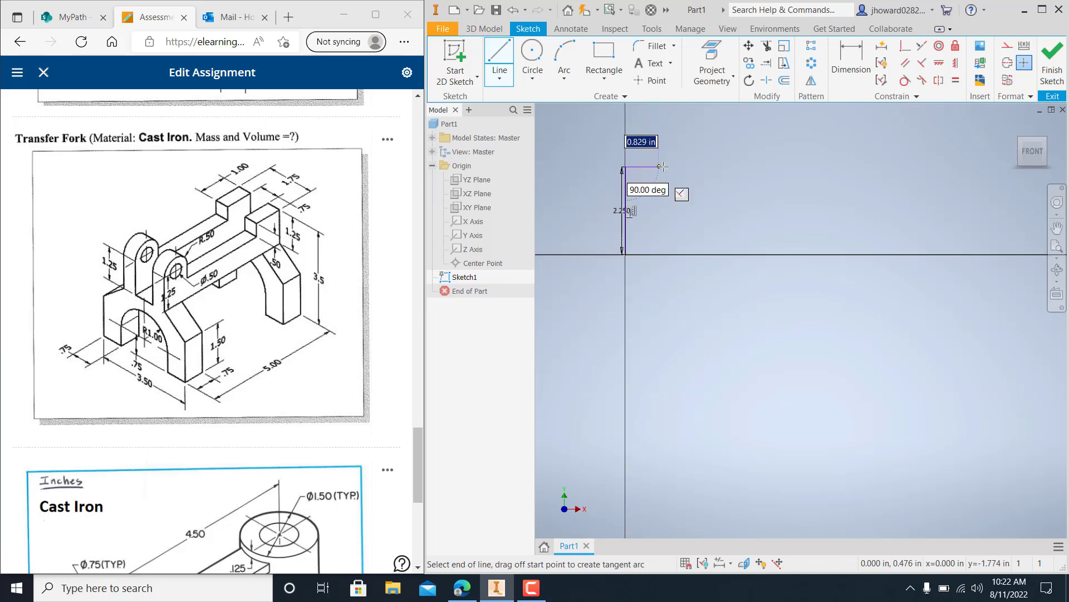
scroll(676, 181, down, 4)
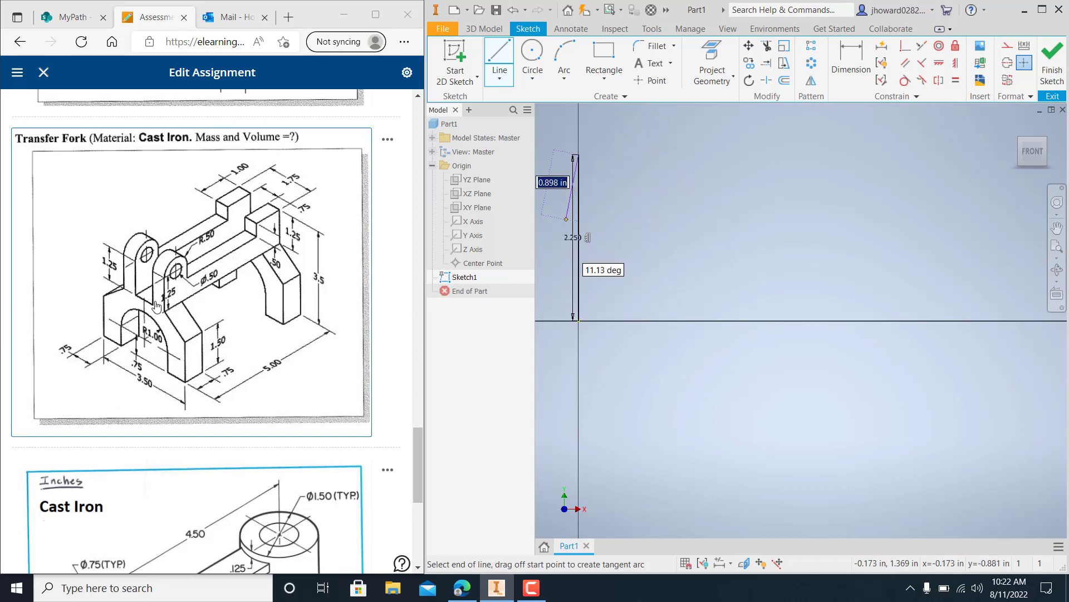
middle_drag(634, 314, 672, 475)
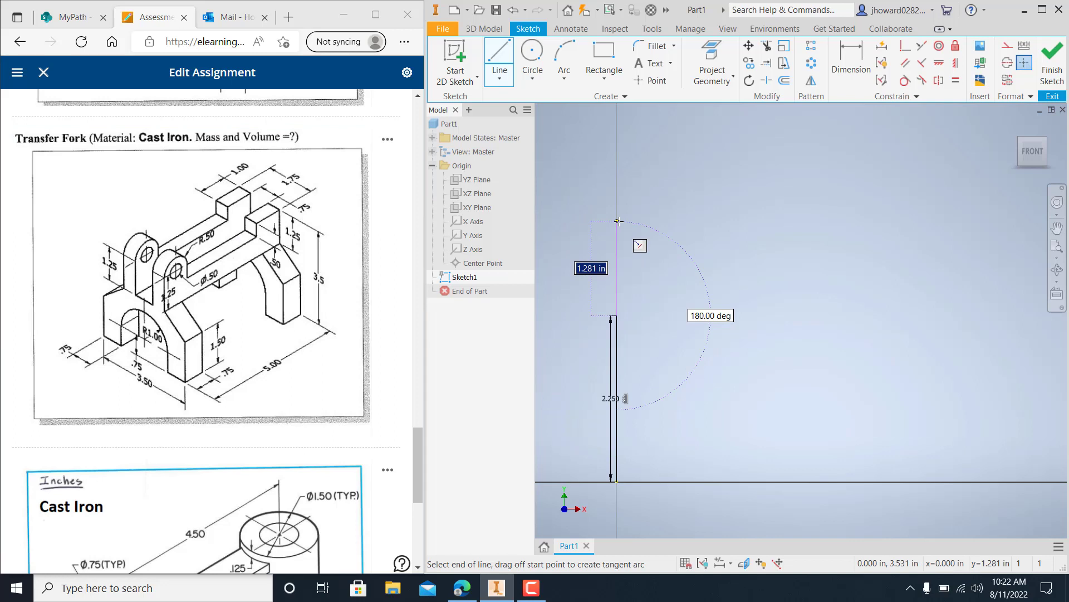
text(1.25+.5)
key(Return)
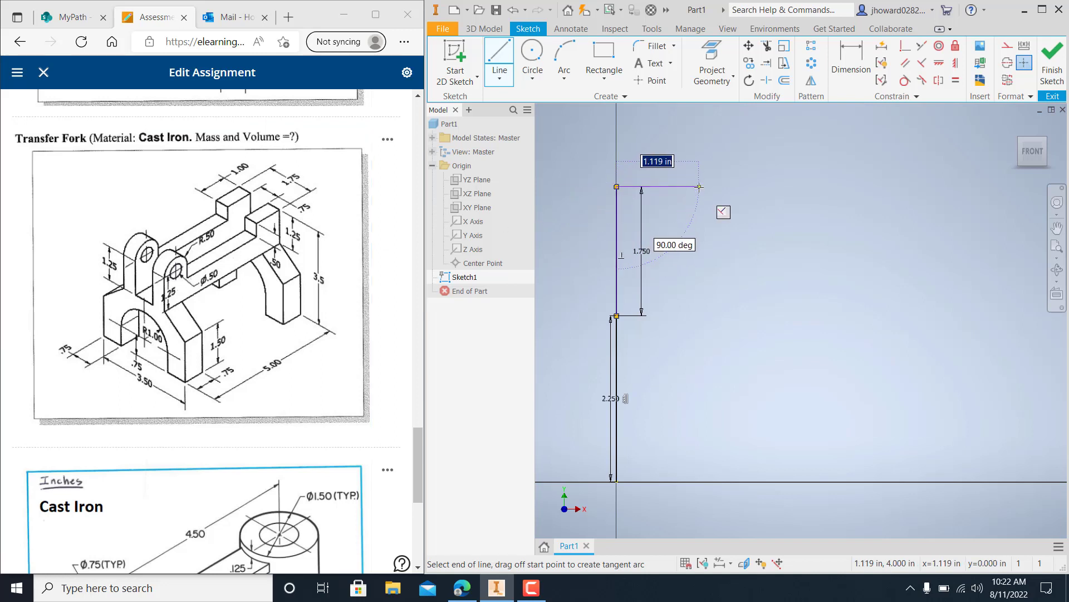
text(1)
key(Return)
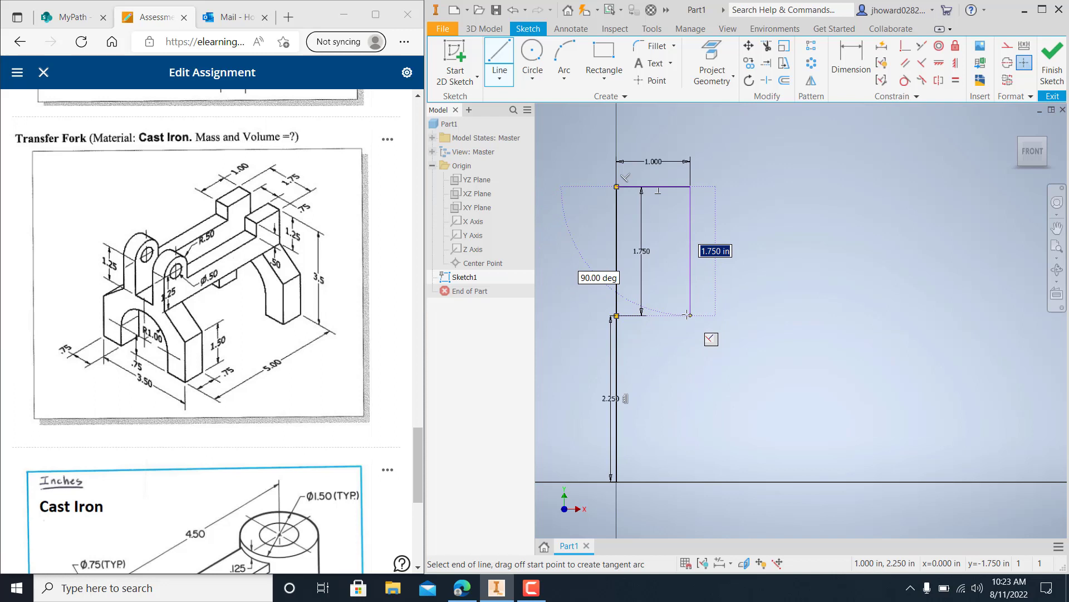
Step: Continue the profile about 0.67 in down, 3.5 in right, 0.6 in up and 0.8 in right, ending with a line down to the horizontal axis
click(690, 236)
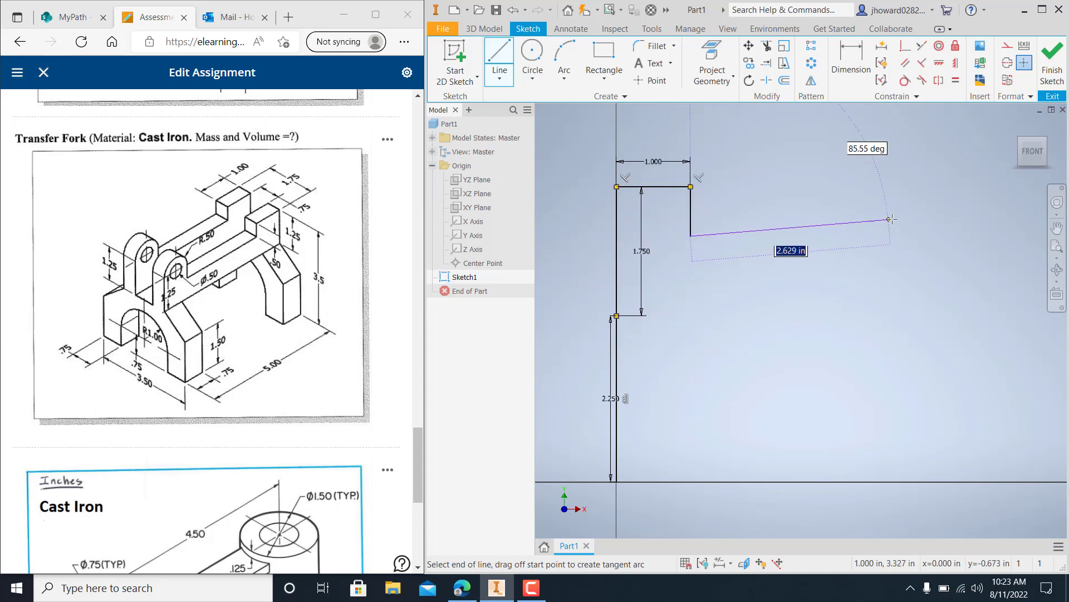
middle_drag(918, 242, 879, 253)
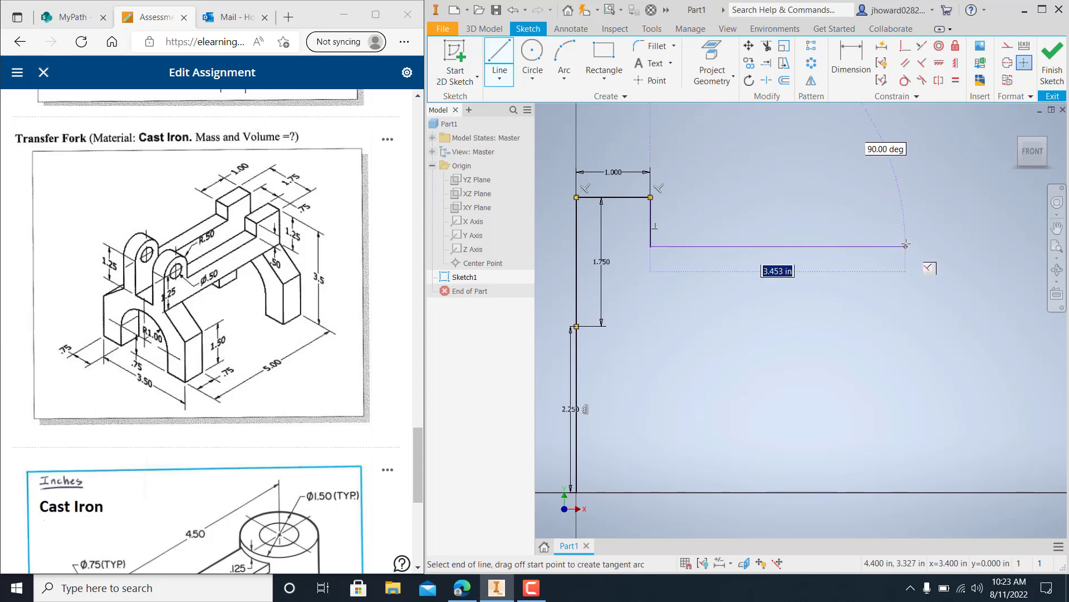
click(910, 245)
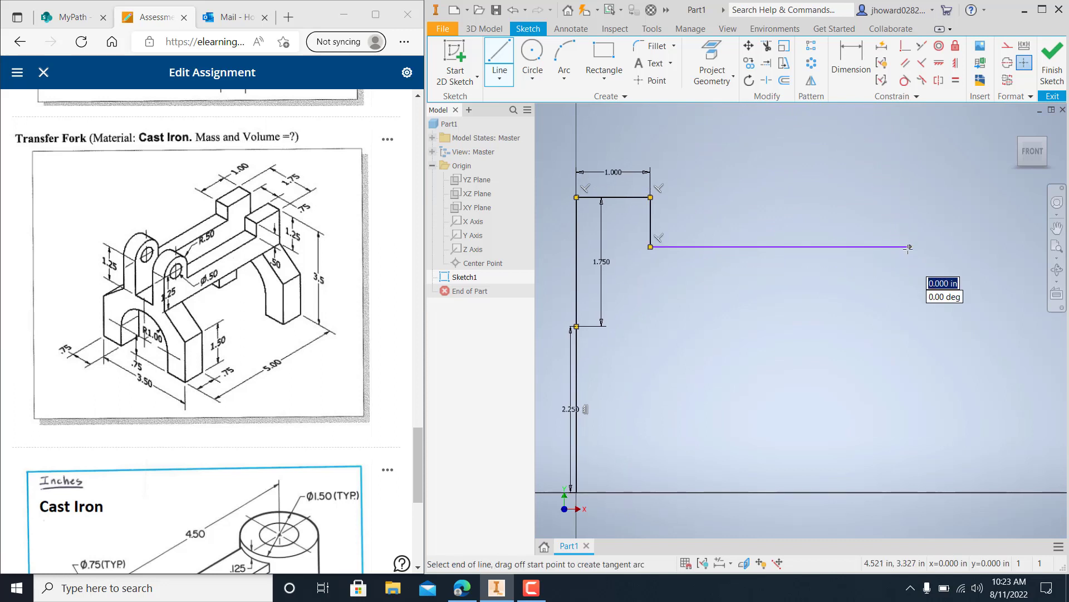
click(910, 202)
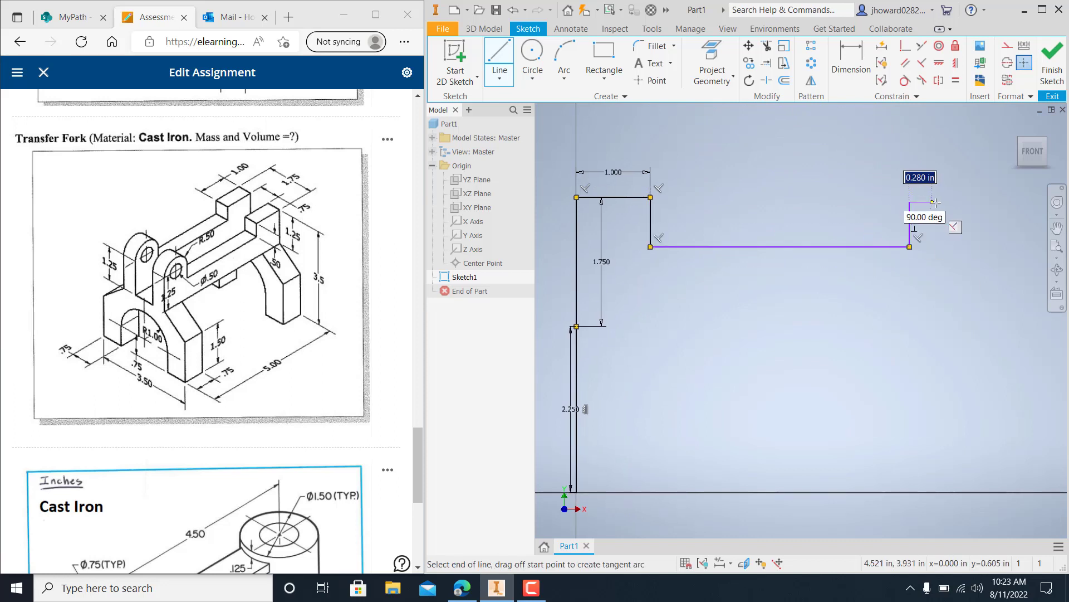
click(970, 202)
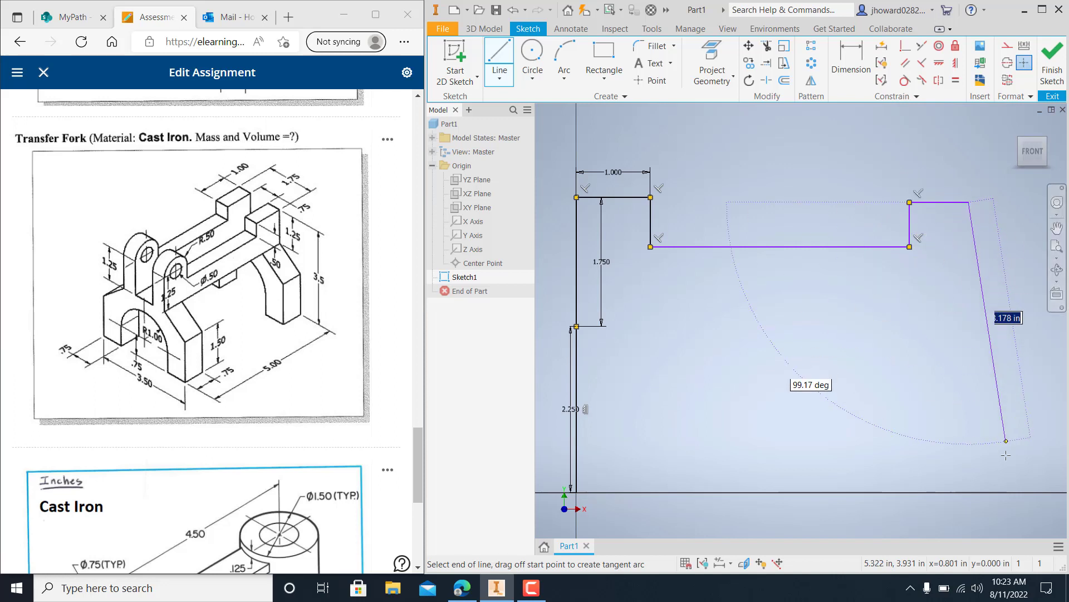
click(968, 492)
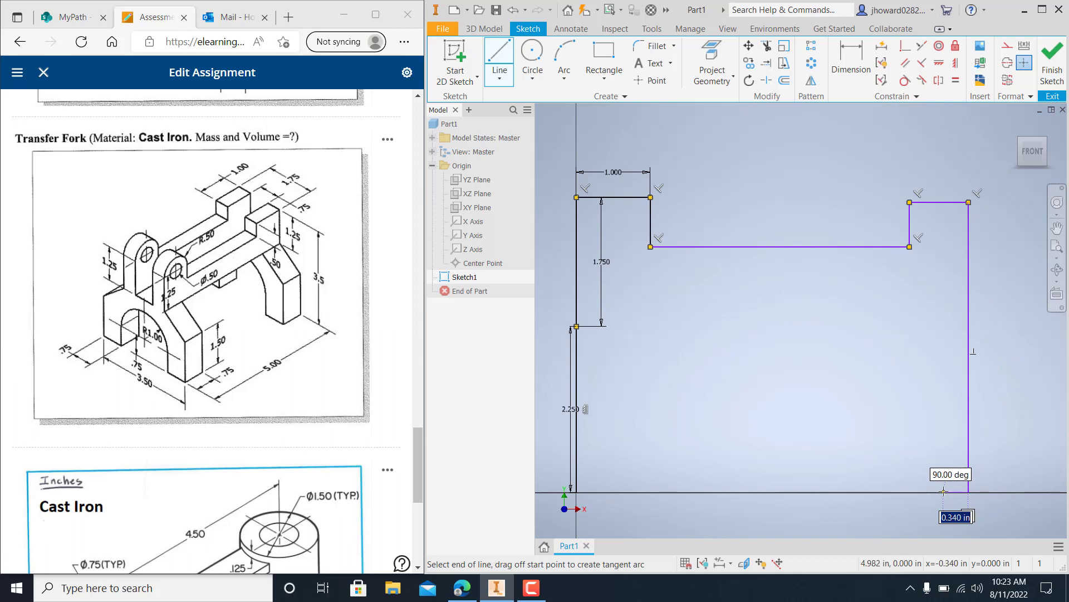
Step: Close the profile at the origin with a 0.75 in right foot and an inner opening about 3.83 in wide and 2.48 in high
text(.75)
key(Return)
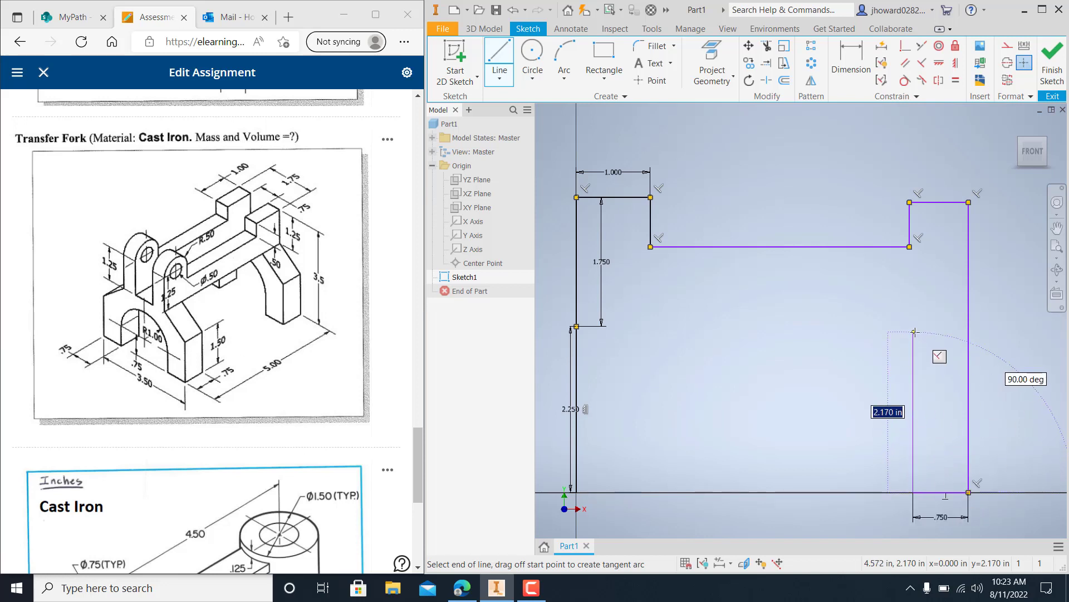
click(914, 308)
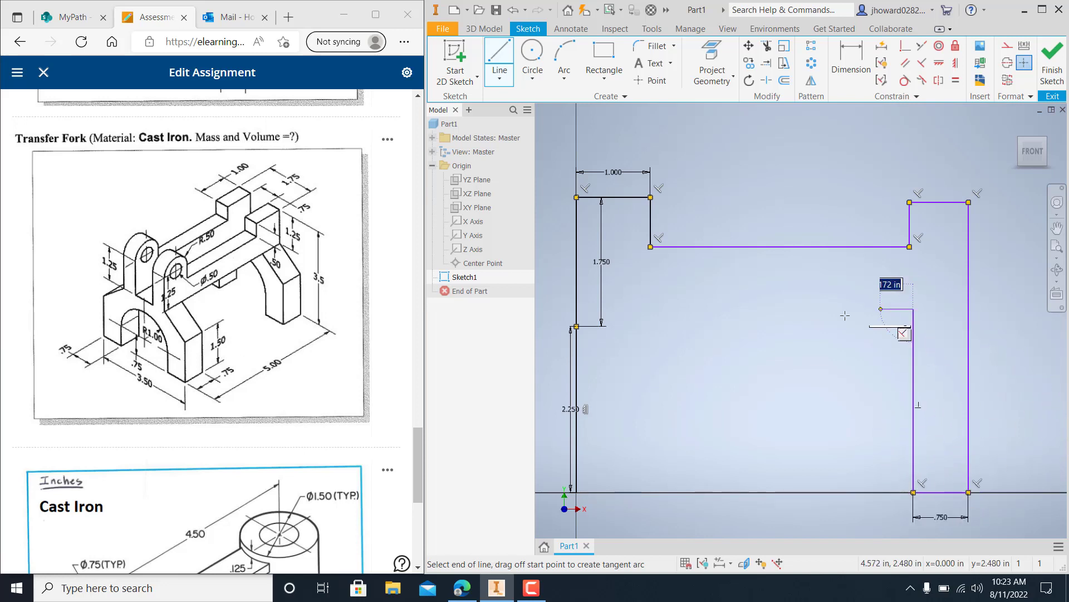
click(631, 308)
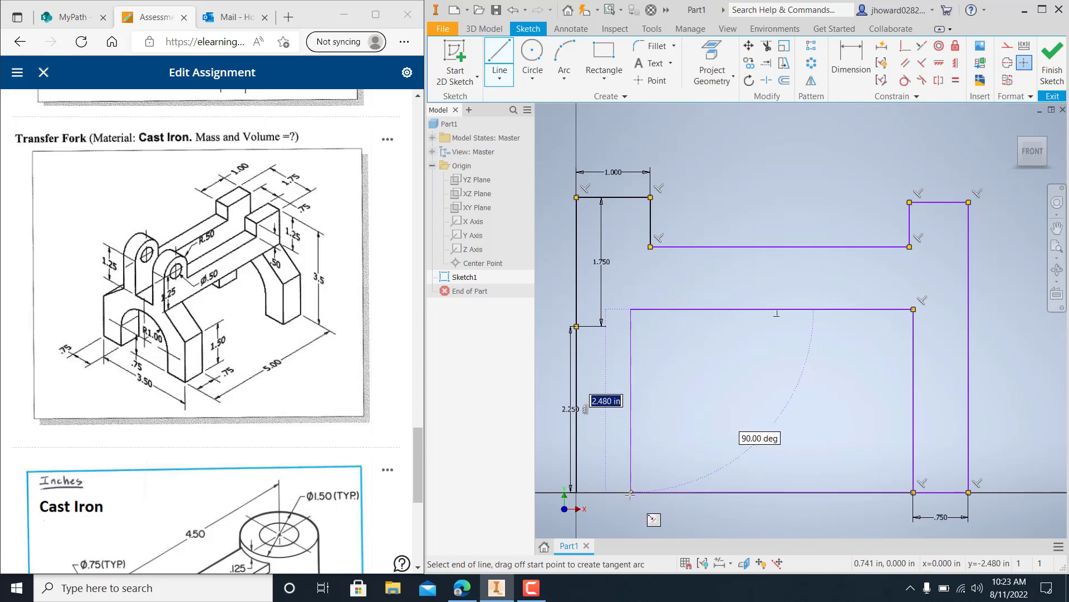
click(631, 492)
click(577, 492)
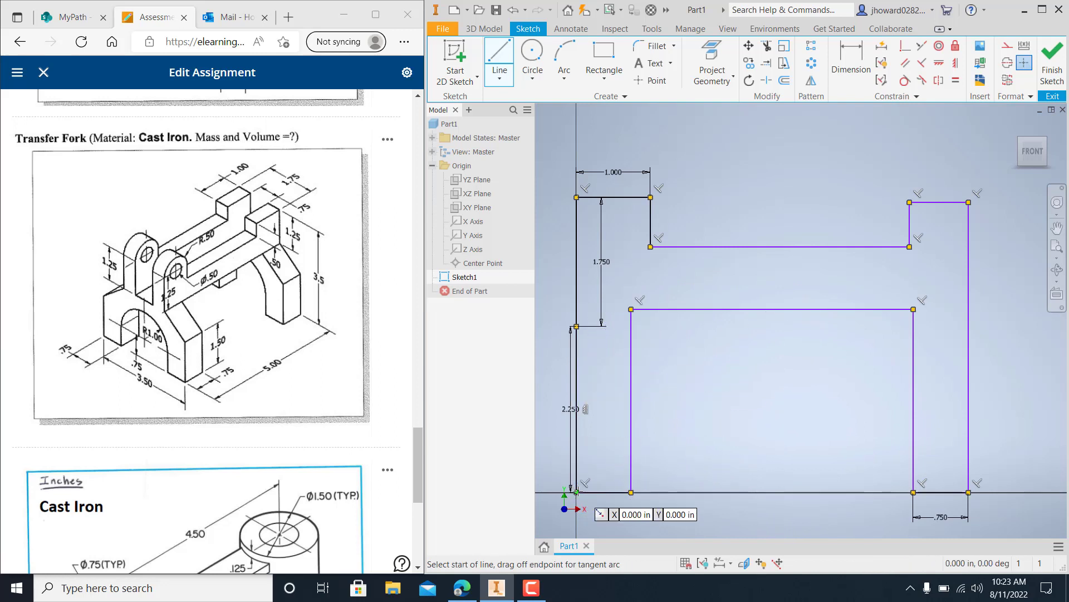
key(Escape)
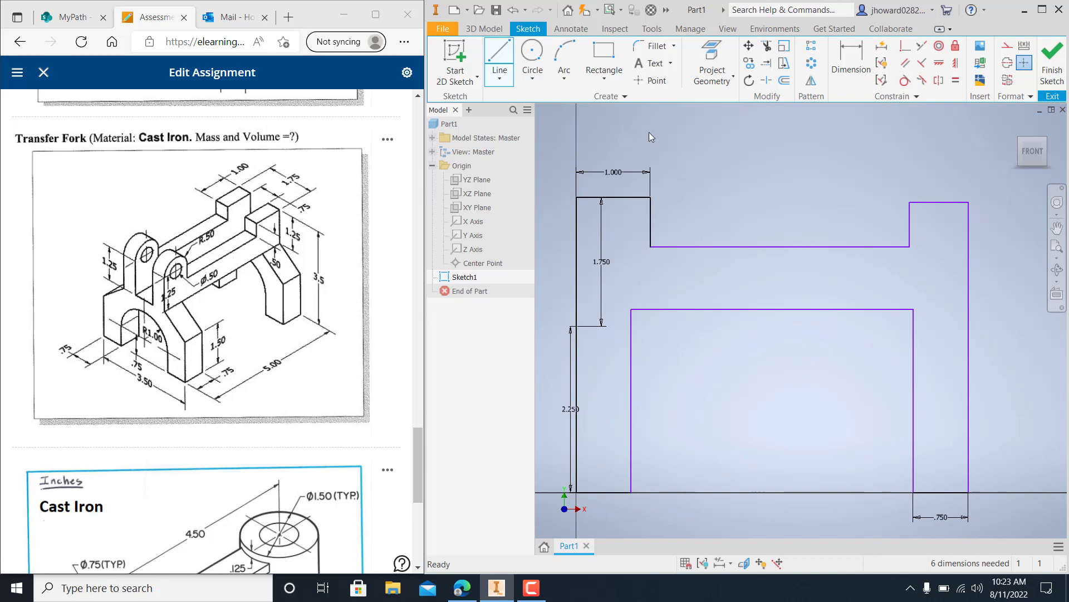
Step: Dimension the bottom edge of the left leg and set it to 0.75 in
click(849, 65)
click(610, 492)
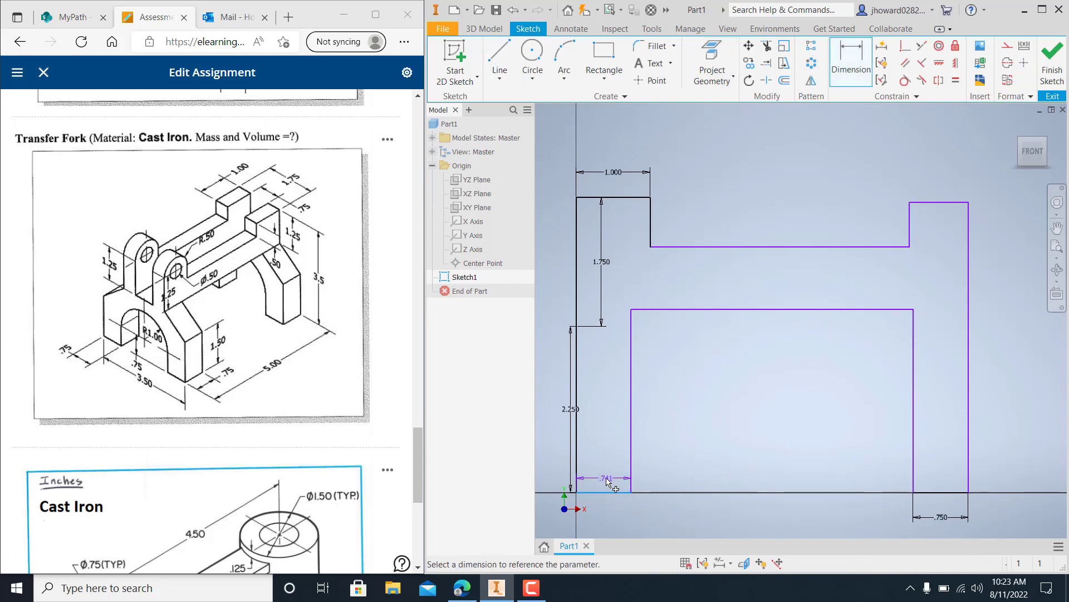
click(607, 483)
text(.75)
key(Return)
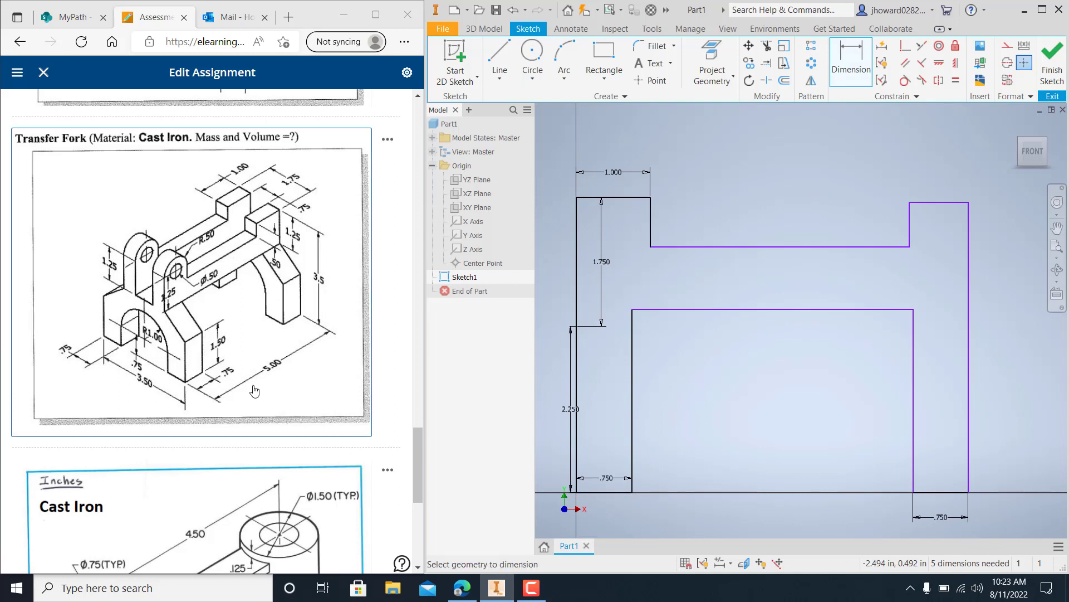
Step: Dimension the overall width between the outer edges of the two legs and set it to 5 in
click(576, 464)
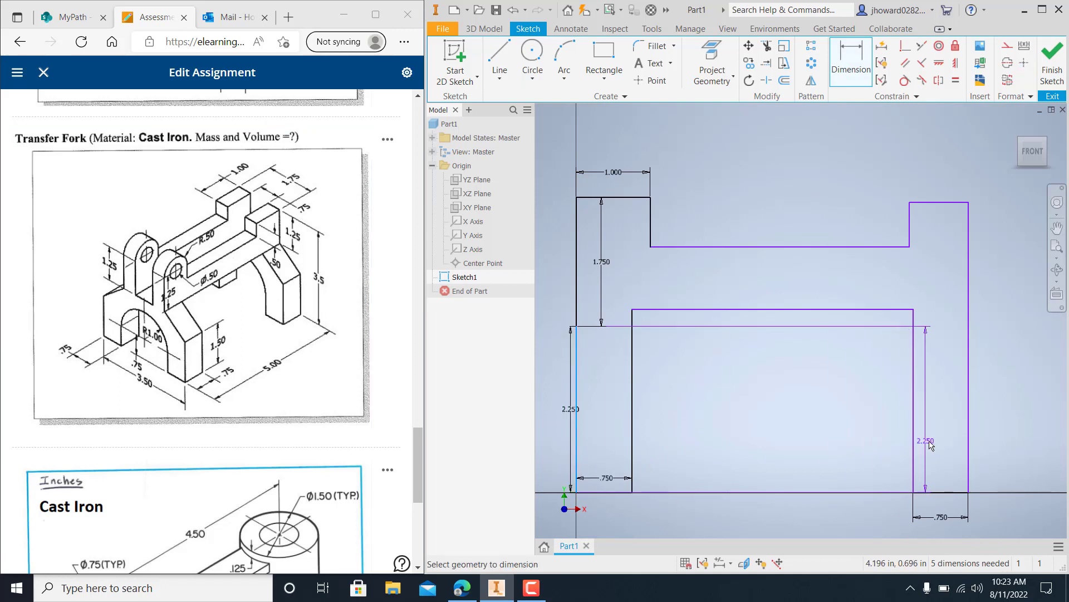
click(968, 460)
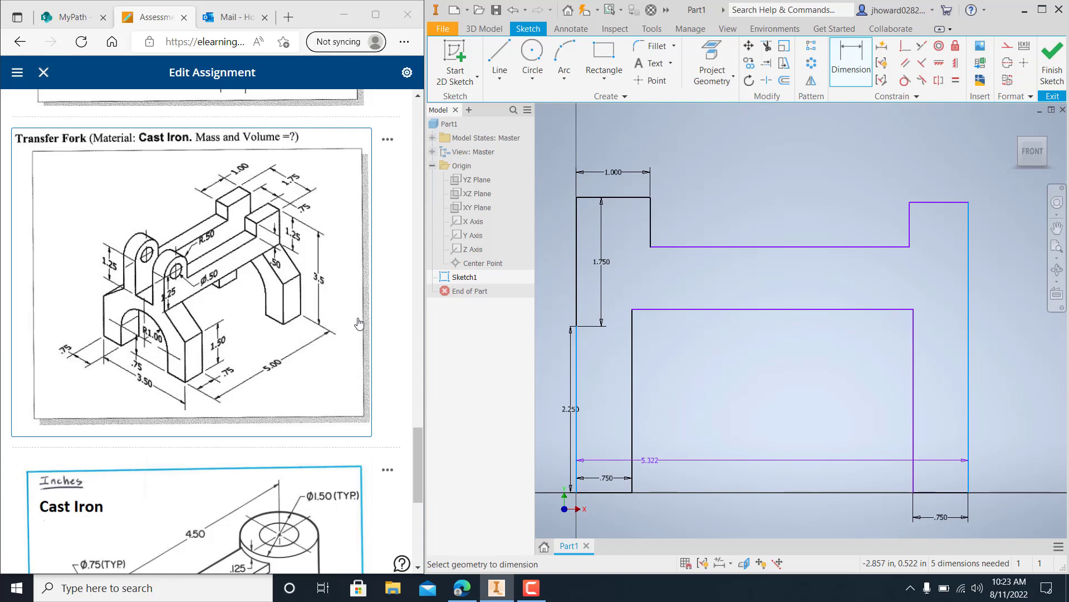
scroll(711, 430, down, 2)
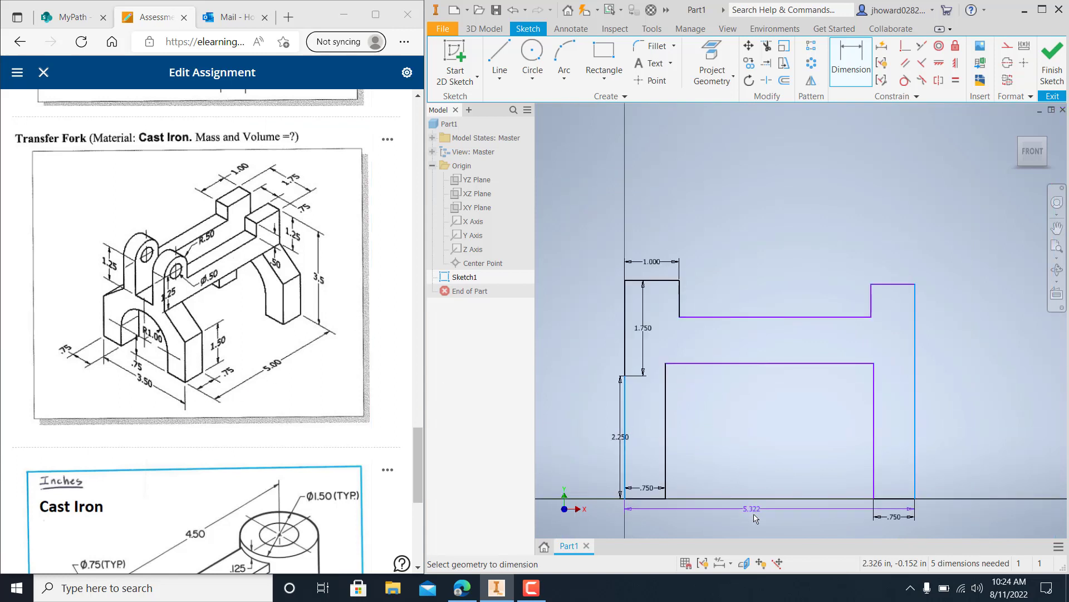
click(764, 527)
text(5)
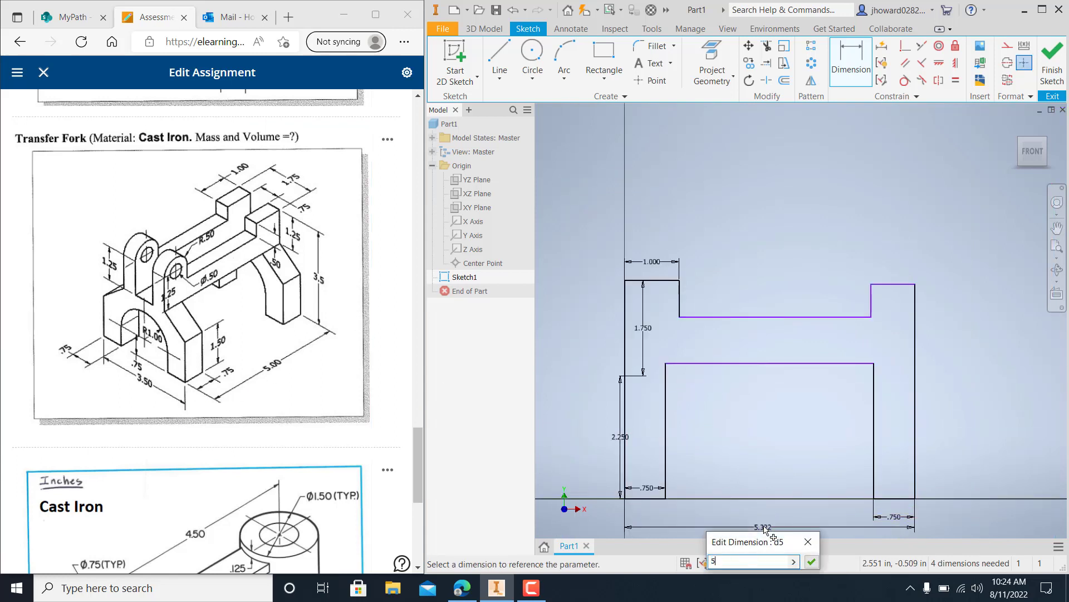
key(Return)
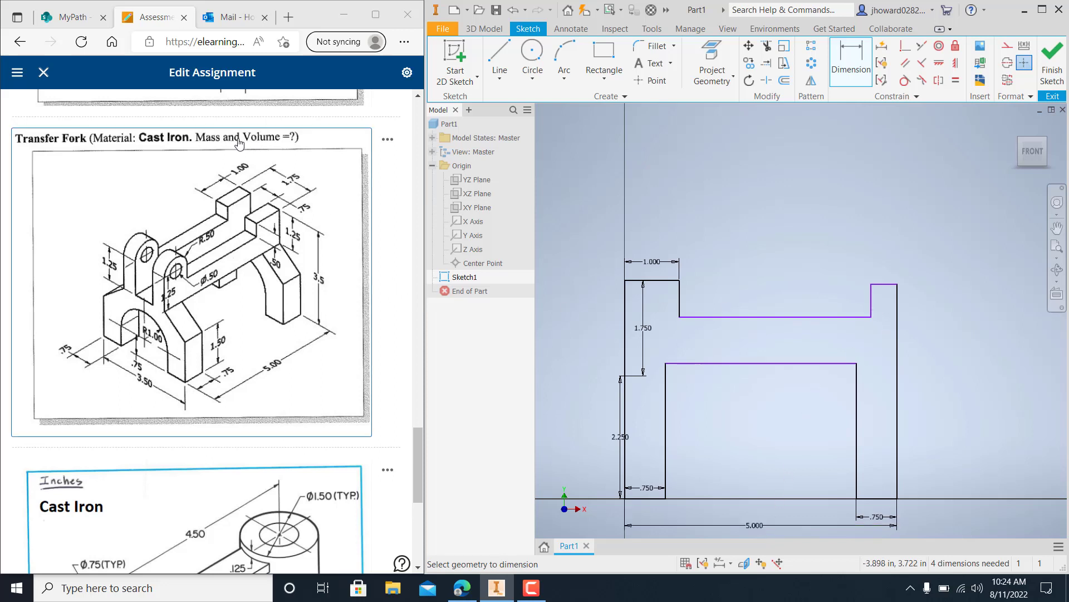
Step: Dimension the raised block at the profile's right end, setting its top width to 1 in and its step height to 0.5 in
click(889, 285)
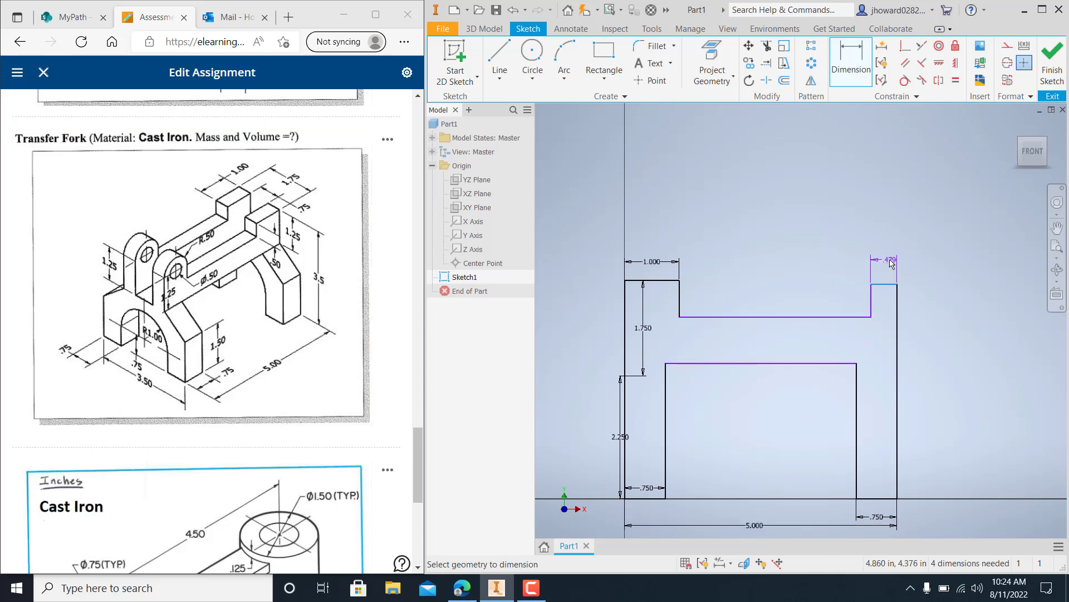
click(889, 260)
text(1)
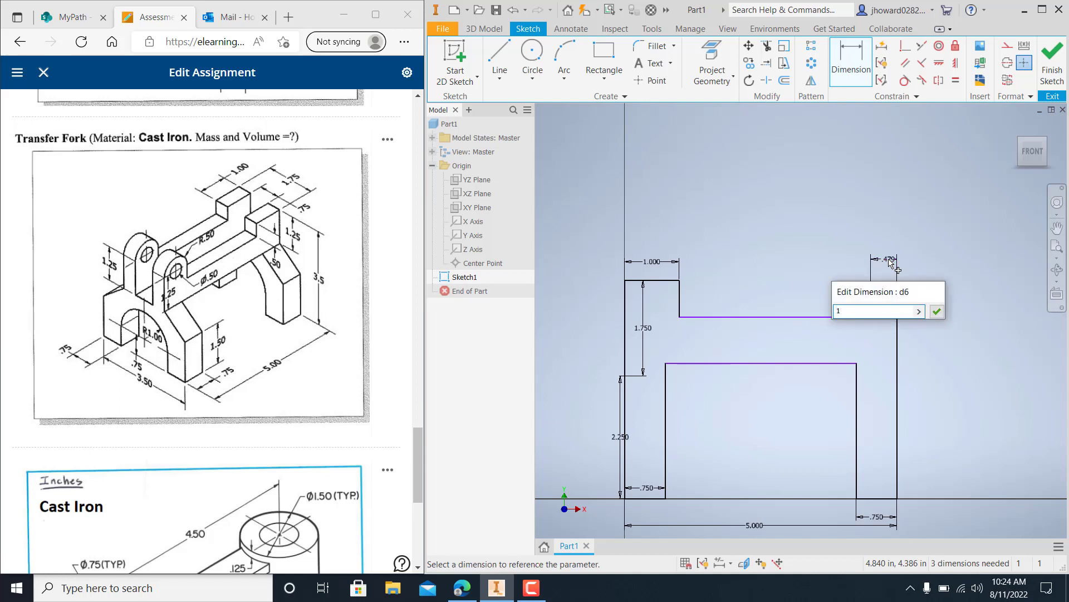
key(Return)
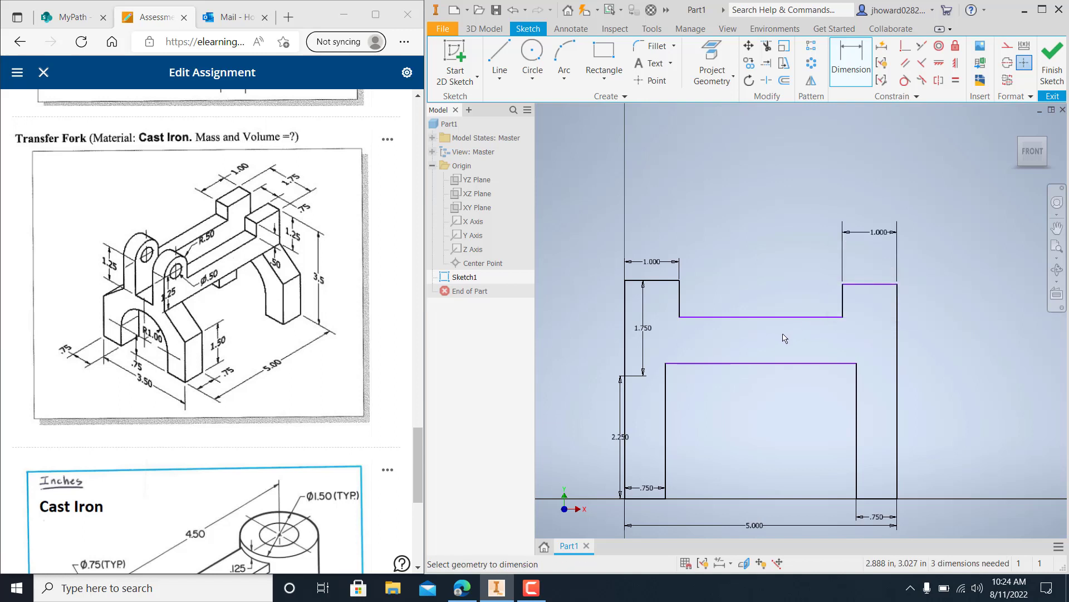
click(844, 309)
click(829, 303)
text(.5)
key(Return)
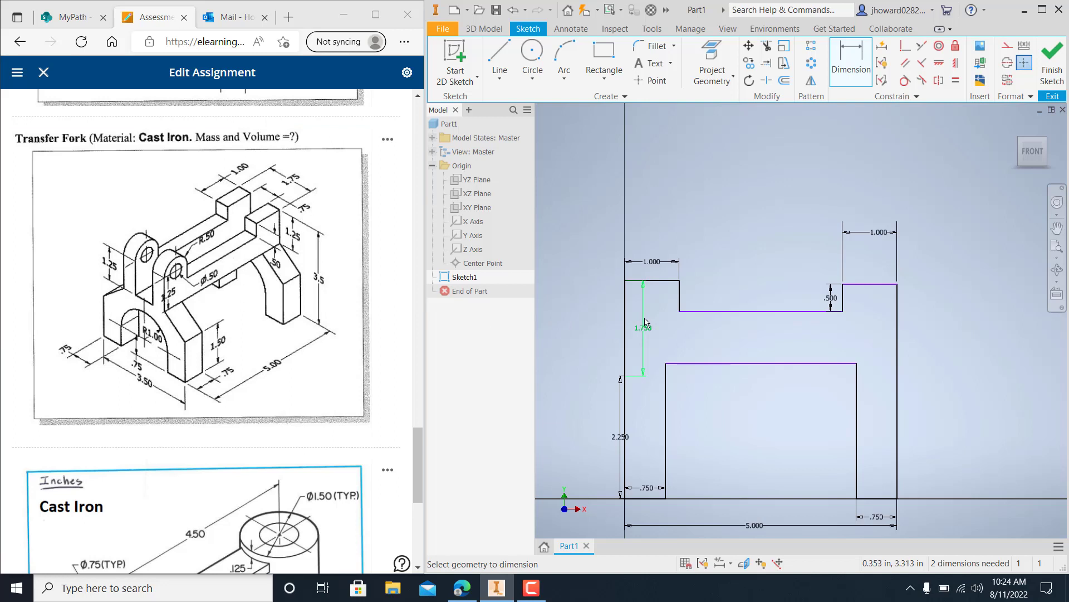
Step: Dimension the right block's height from the leg's bottom edge to its top edge and set it to 3.5 in
click(864, 284)
click(887, 500)
click(935, 437)
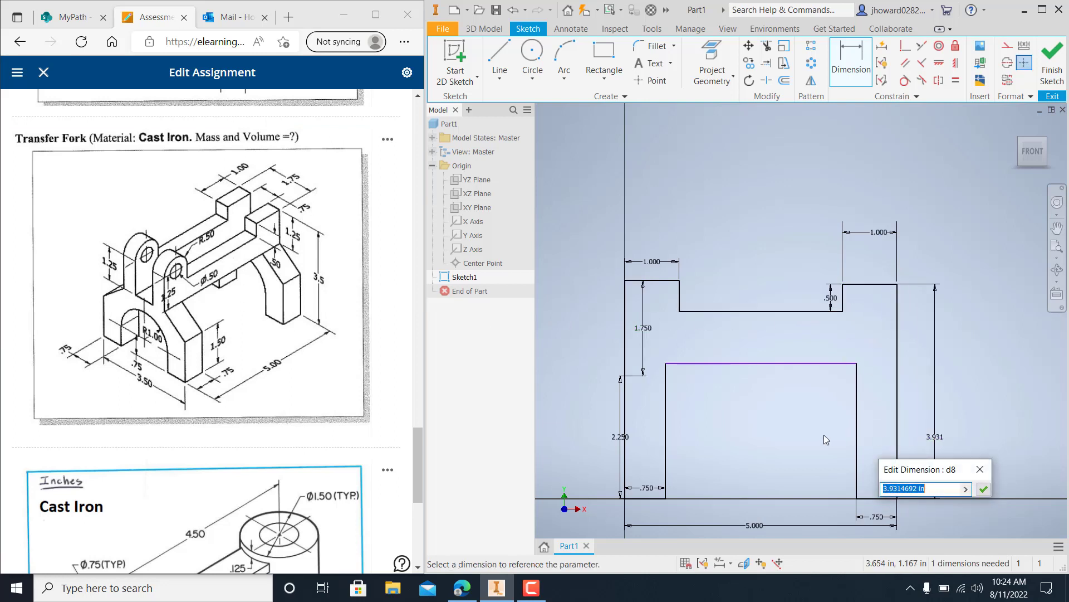
text(3.5)
key(Return)
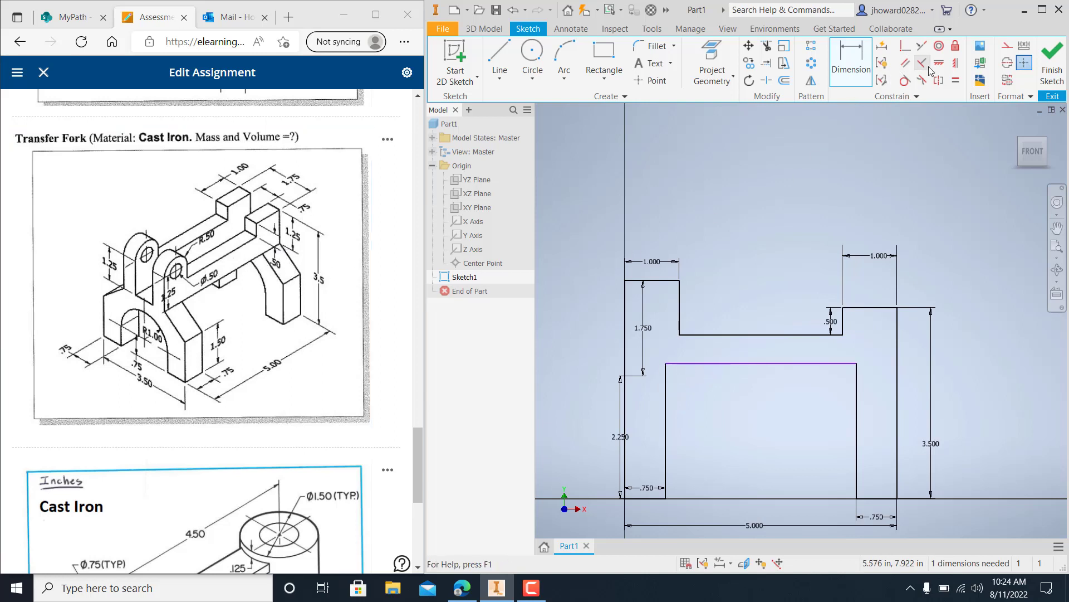
Step: Dimension the inner opening's height from the right leg's bottom edge and set it to 3.5-1.25 in
click(824, 364)
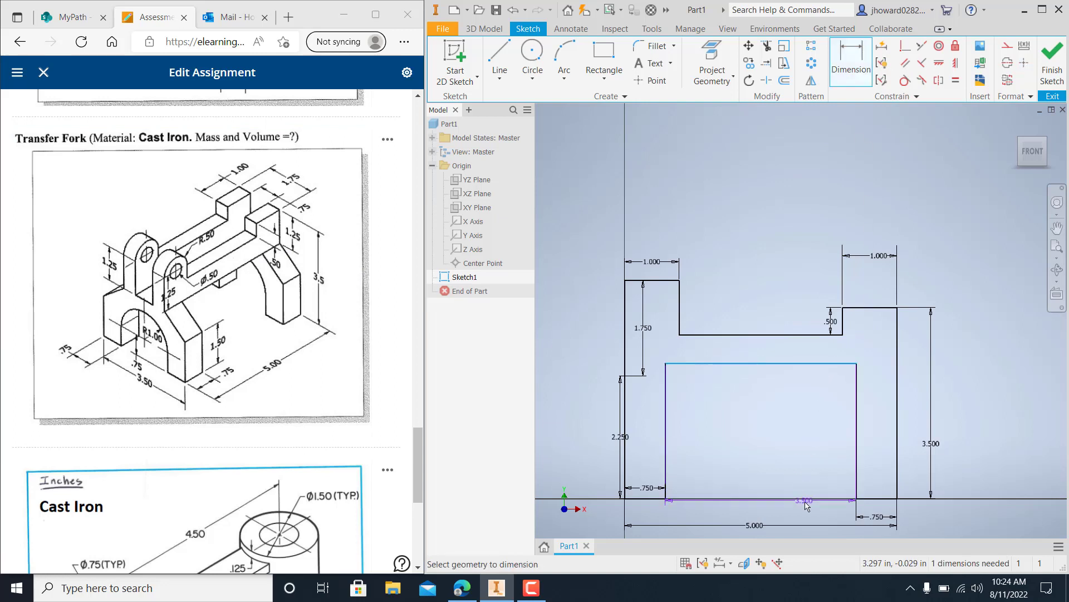
click(873, 500)
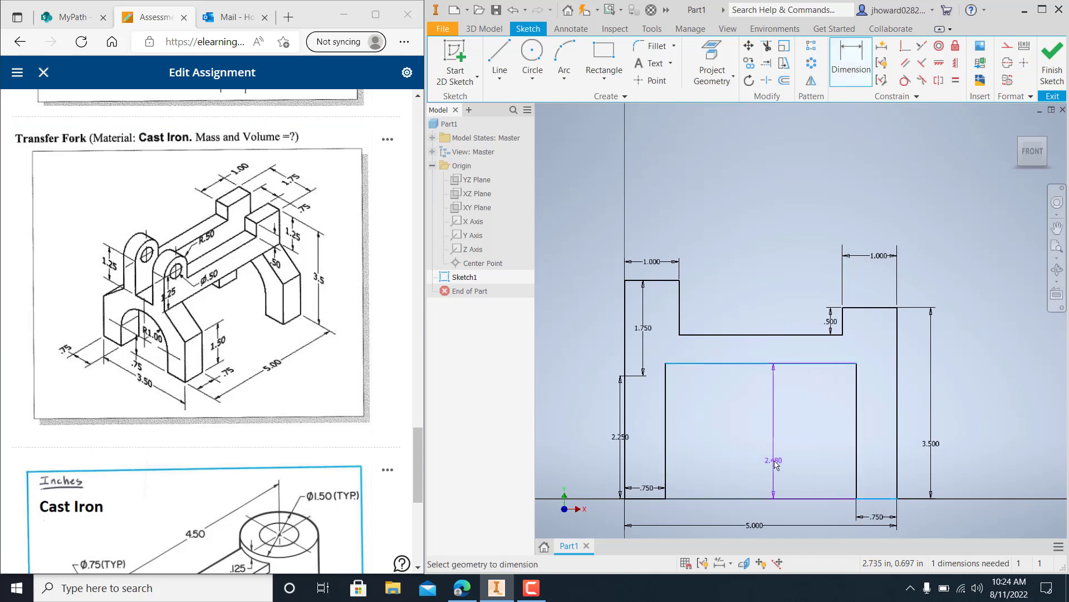
click(774, 461)
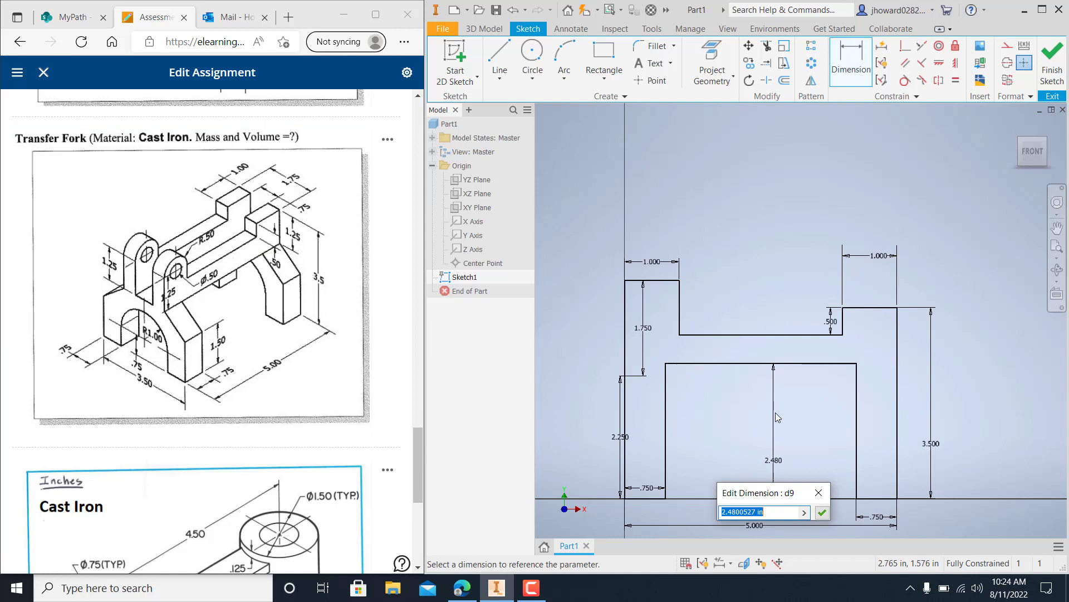
text(3.5-1.25)
key(Return)
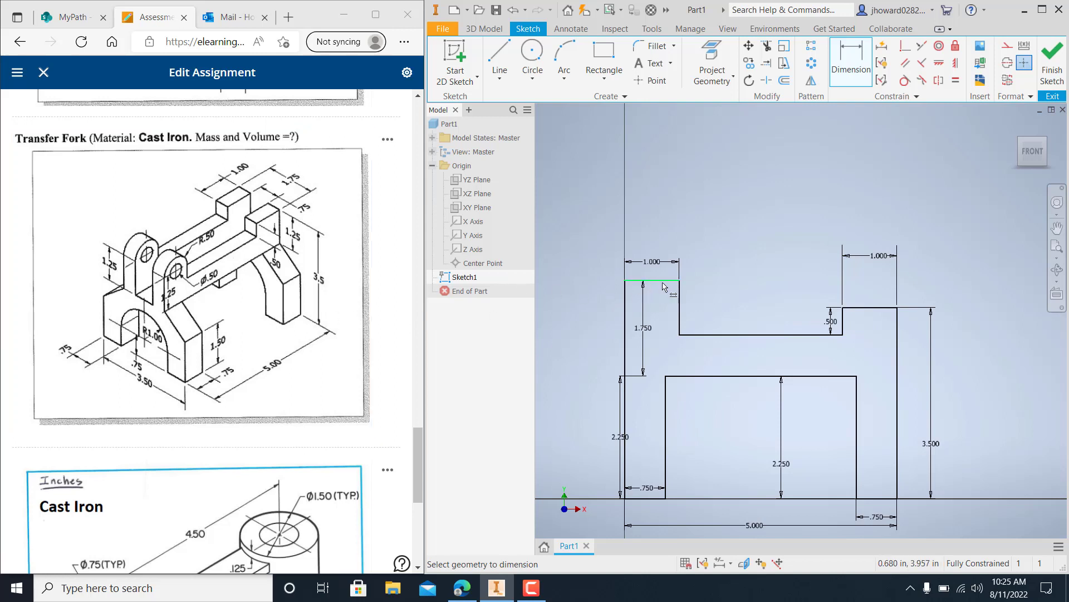
Step: Round both upper corners of the left lug with 0.5 in sketch fillets
click(656, 48)
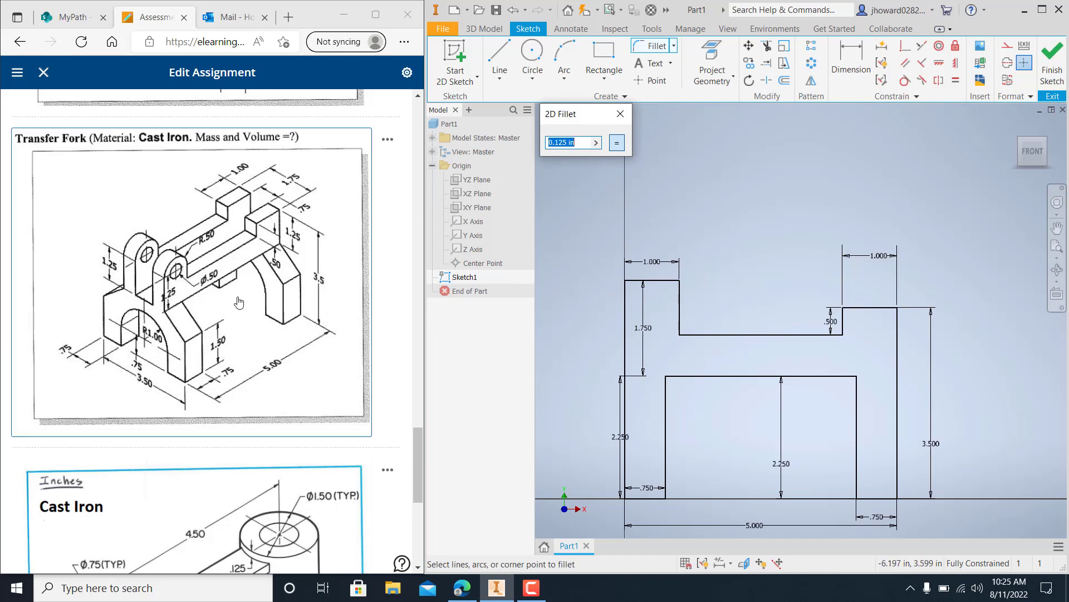
text(.5)
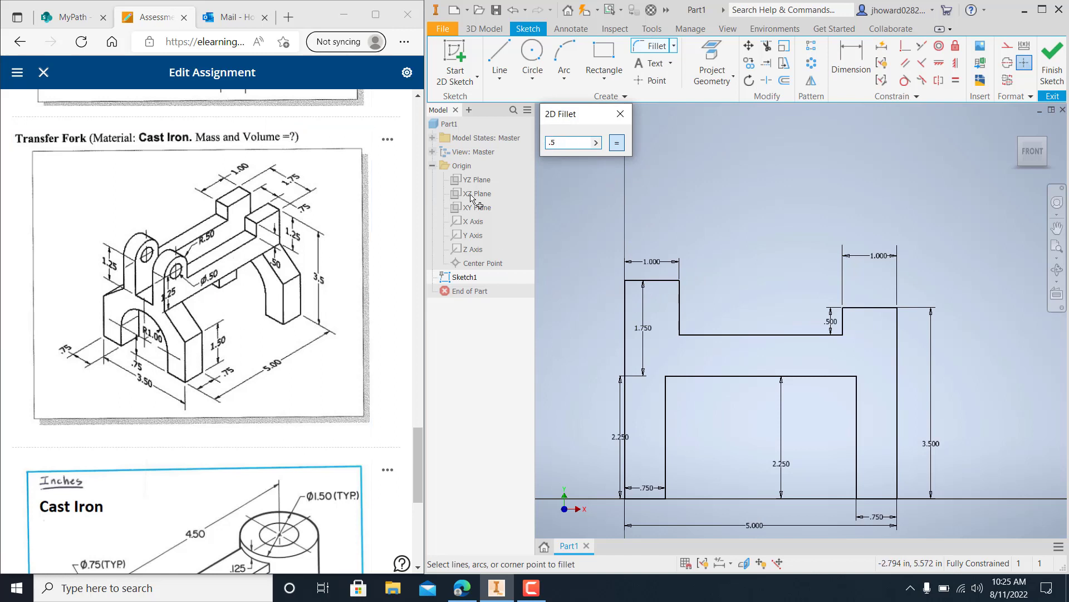
click(650, 287)
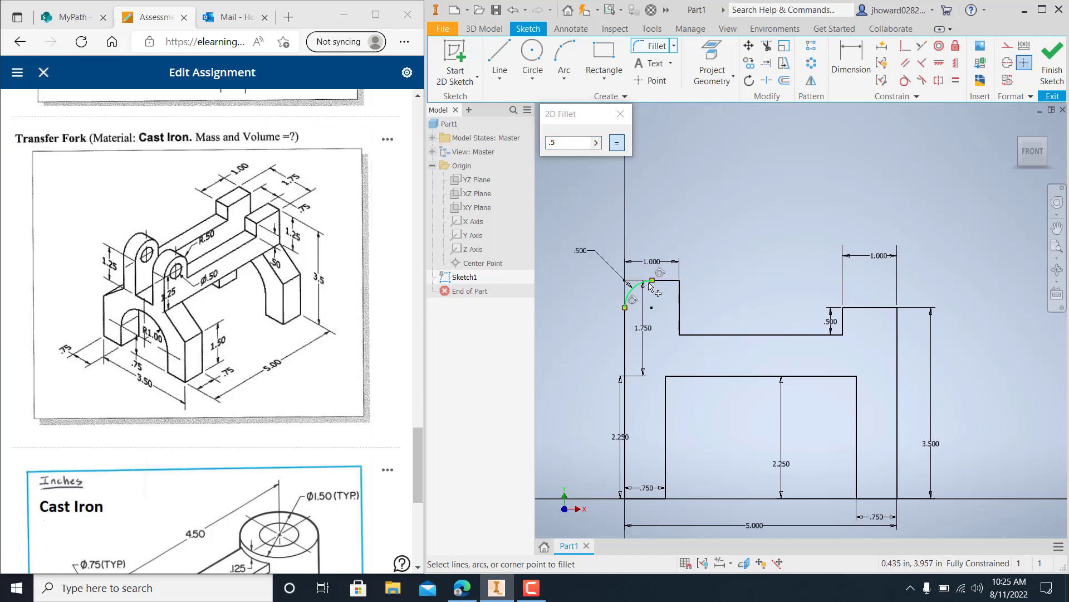
click(680, 301)
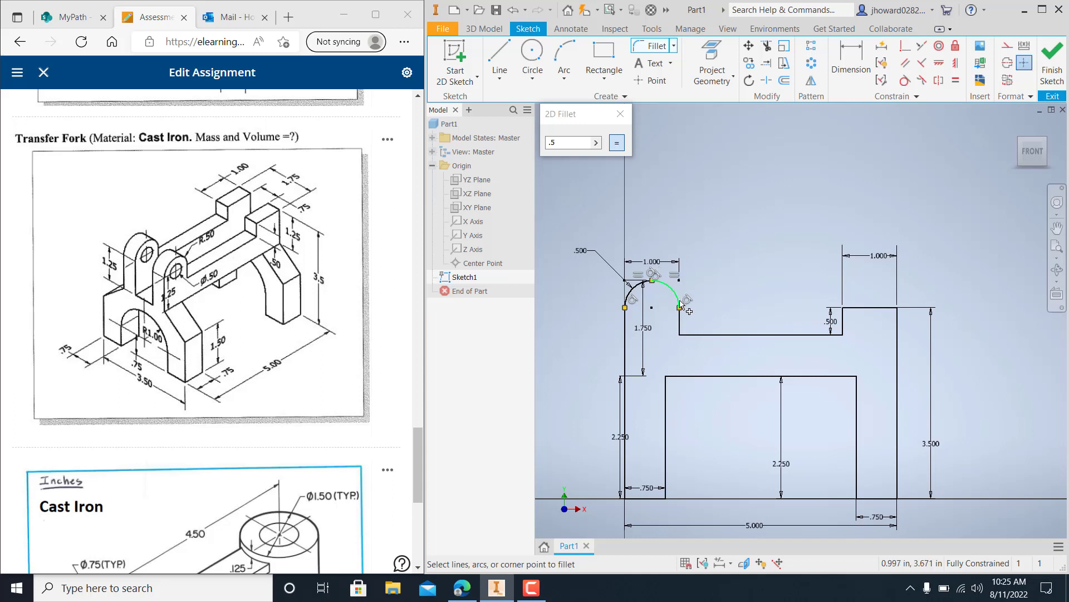
click(620, 114)
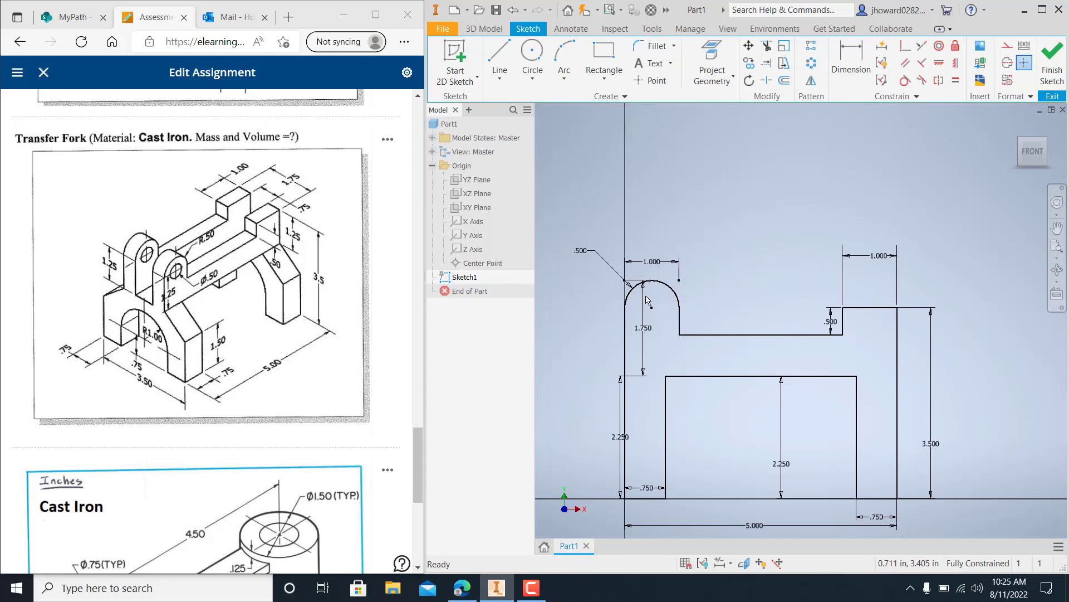
Step: Add a 0.5 in diameter circle concentric with the rounded left lug and finish the sketch
click(533, 56)
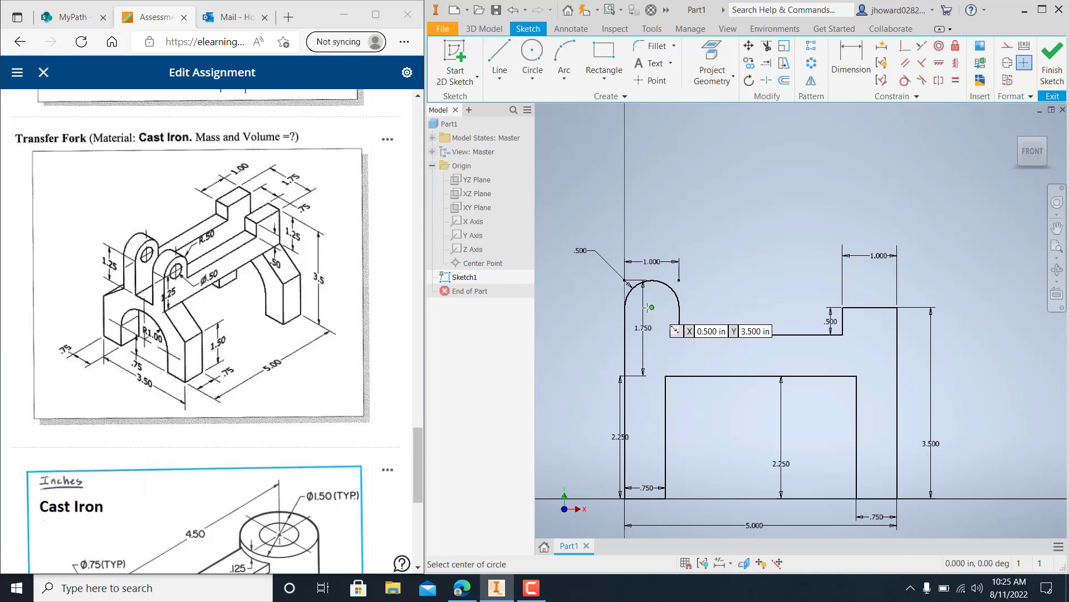
click(652, 307)
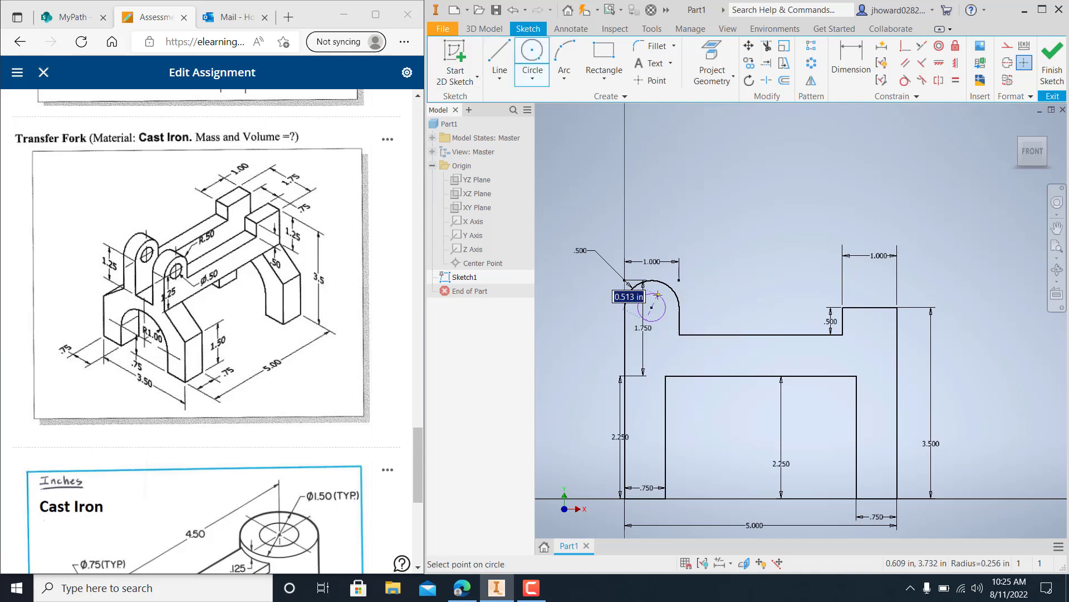
text(.5)
key(Return)
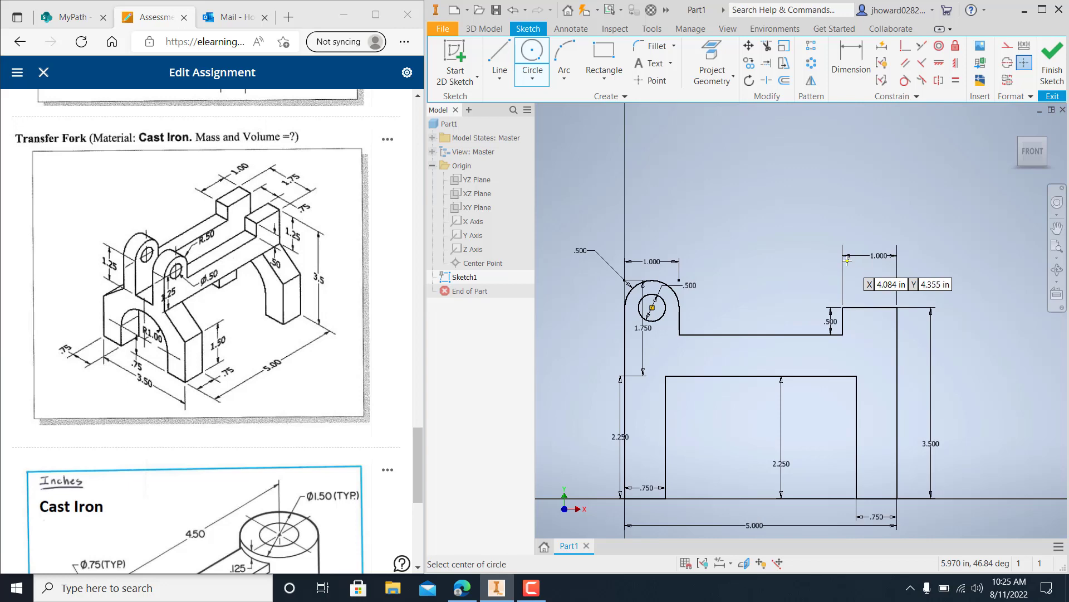
click(1052, 62)
Step: Extrude the side profile, leaving out the circular hole, to a distance of 3.5 in
key(F2)
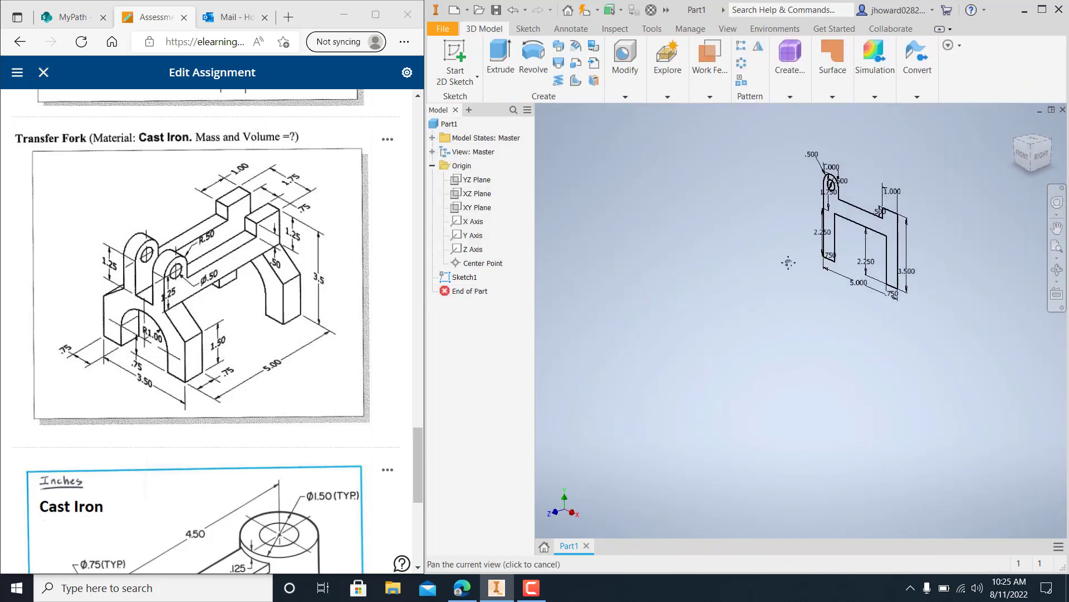
drag(788, 263, 701, 287)
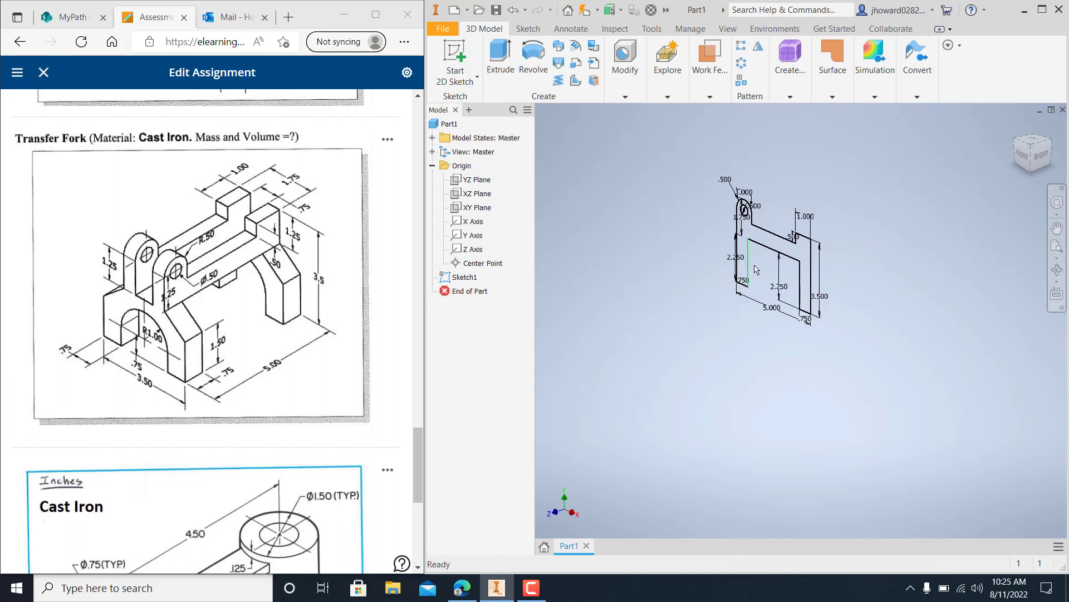
click(501, 63)
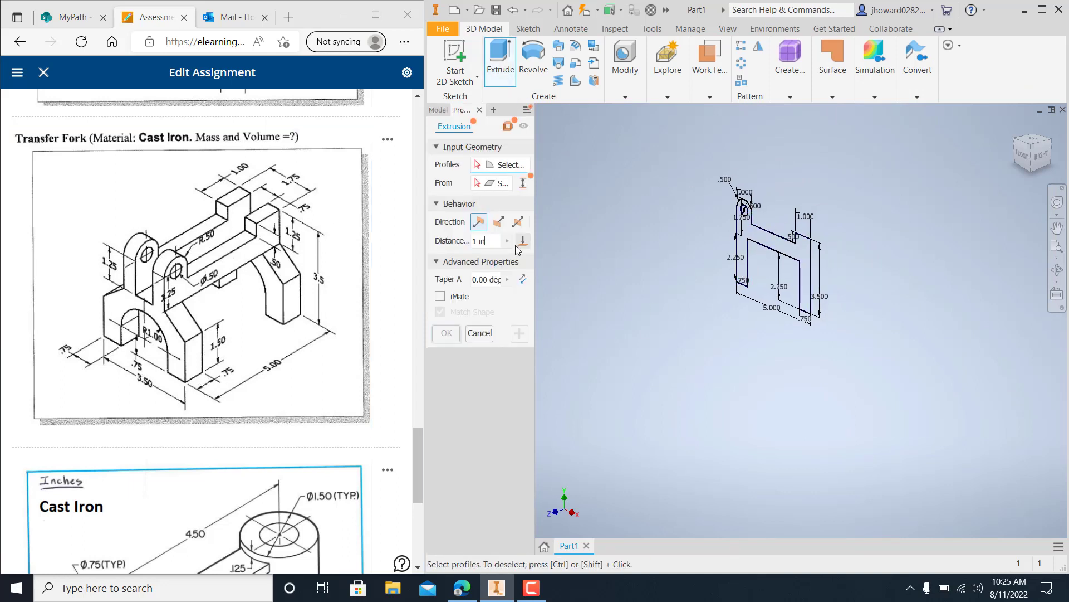
key(BackSpace)
key(BackSpace)
key(BackSpace)
key(BackSpace)
text(3.5)
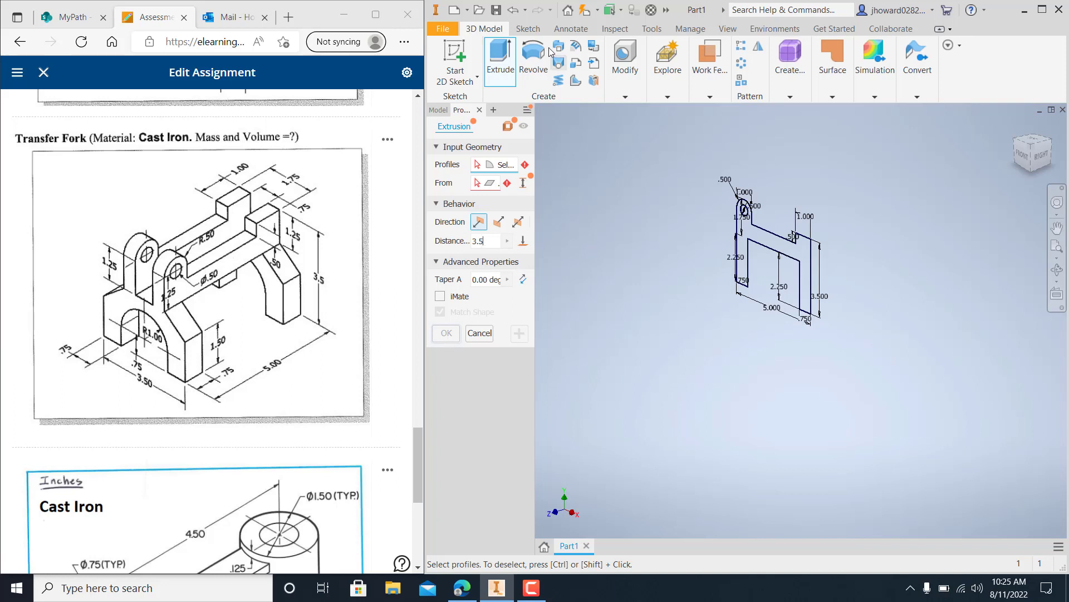
click(762, 239)
click(450, 336)
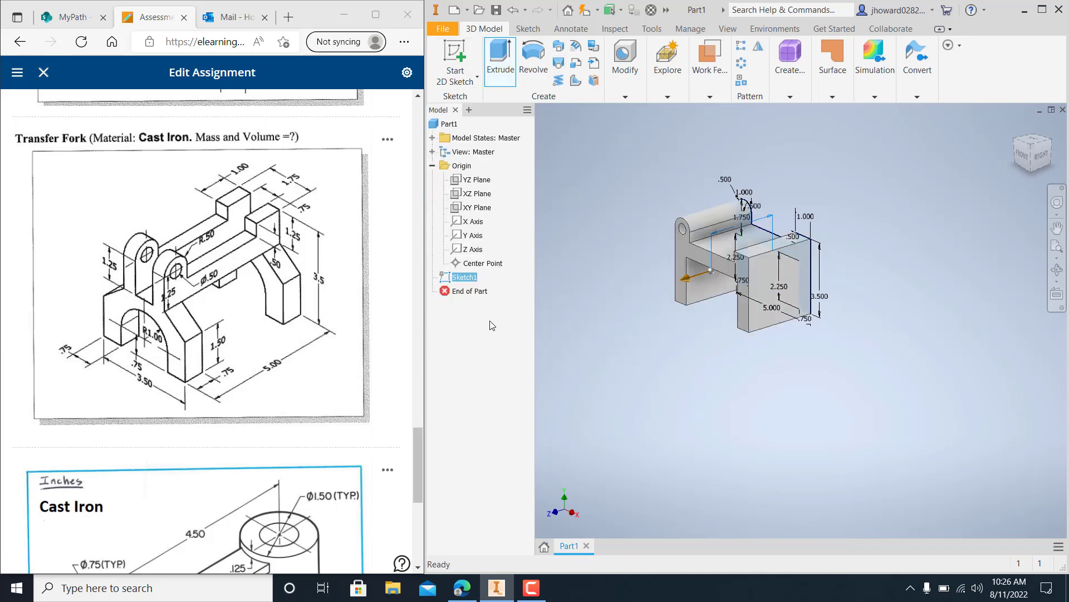
Step: Start a 2D sketch on the flat outer face of the leg below the rounded lug
shift+middle_drag(863, 289, 945, 286)
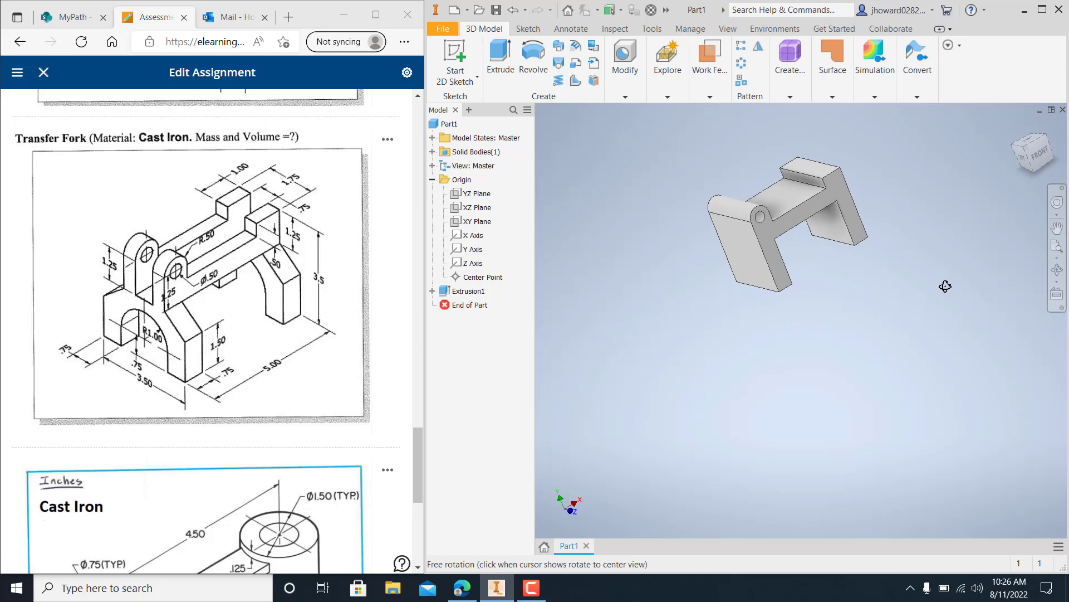
mouse_move(944, 287)
shift+middle_down()
mouse_move(933, 290)
mouse_move(958, 283)
shift+middle_up()
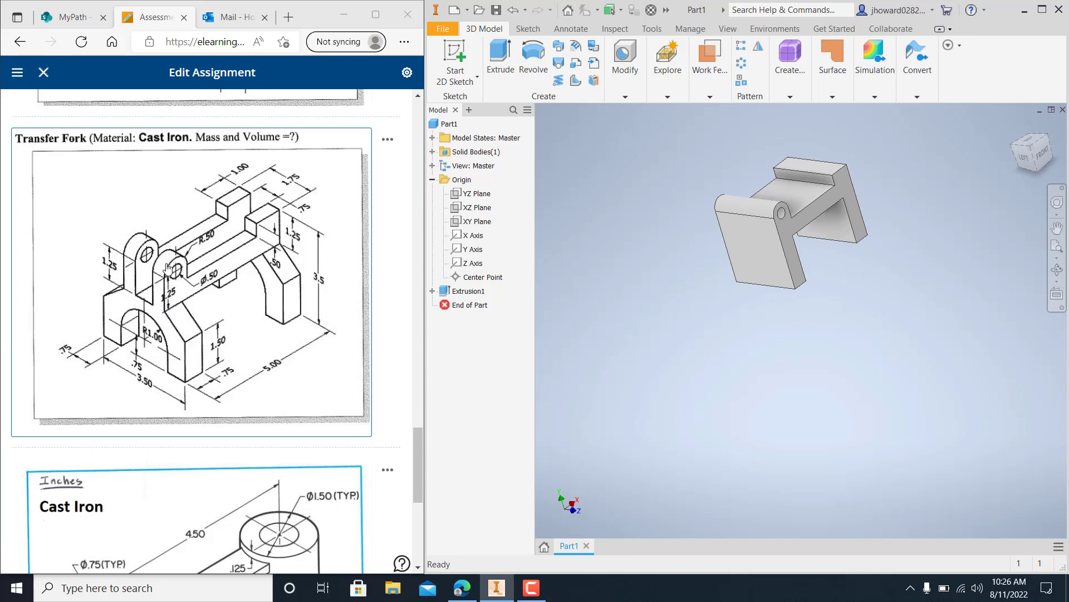
click(468, 81)
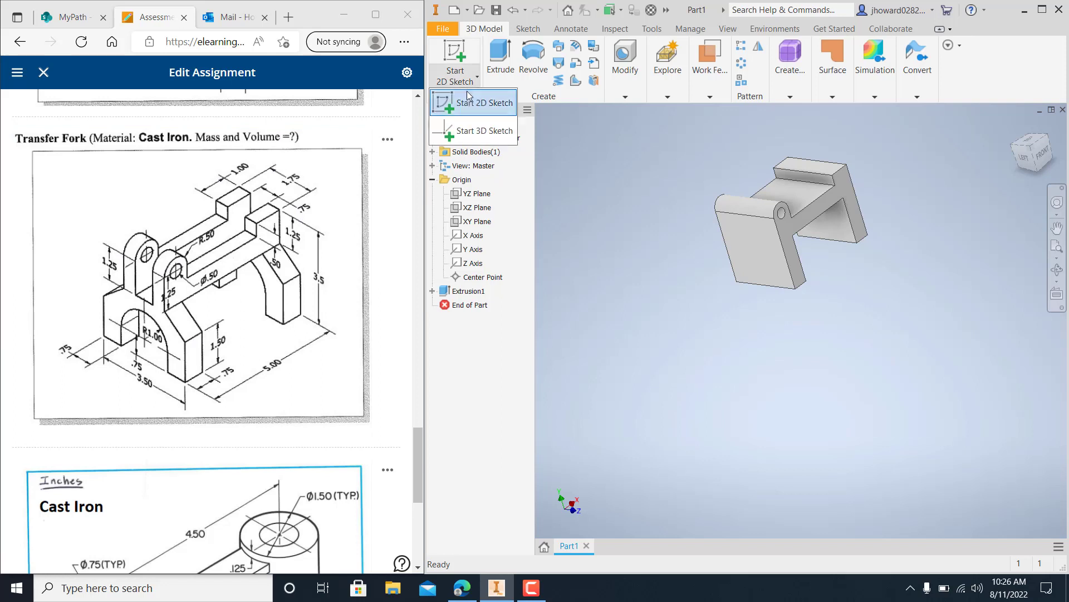
click(477, 104)
click(750, 255)
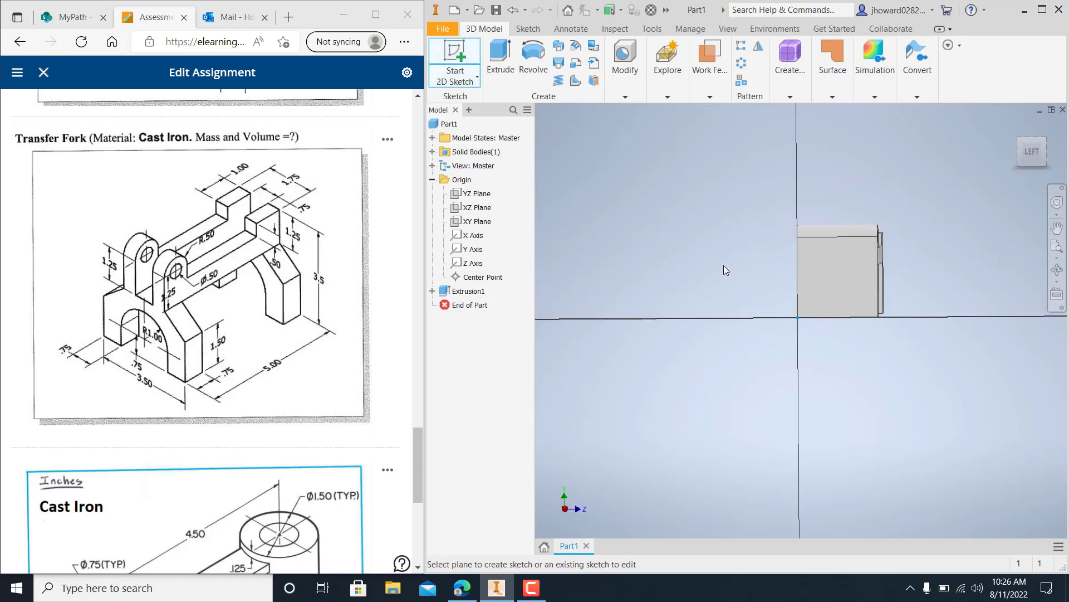
Step: Sketch an upright rectangle near the middle of the face, starting above its top edge and ending about halfway down
middle_drag(574, 295, 544, 300)
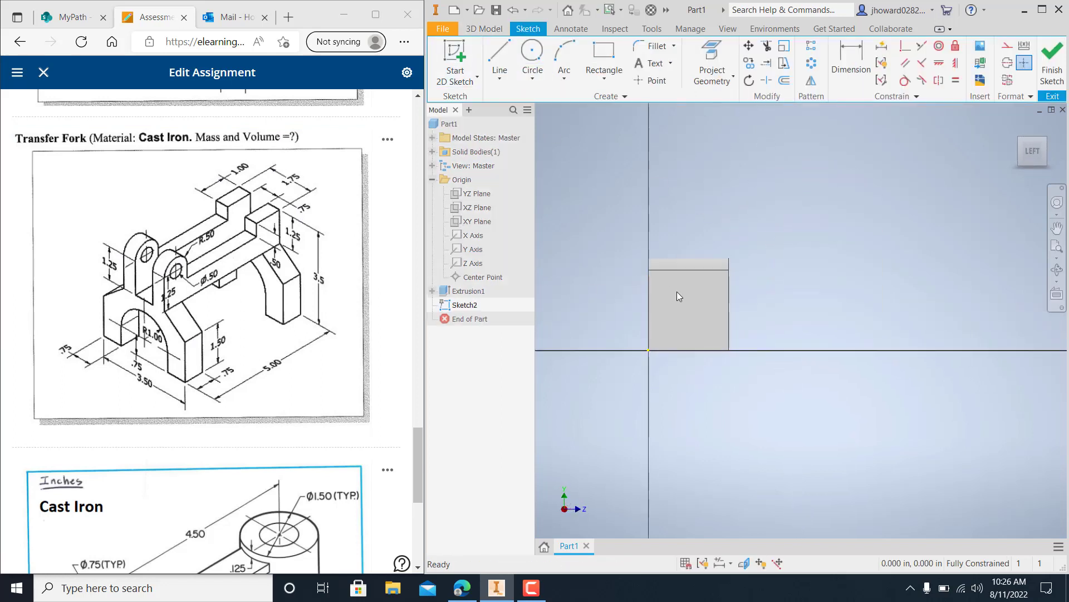
scroll(677, 291, up, 3)
scroll(683, 281, down, 4)
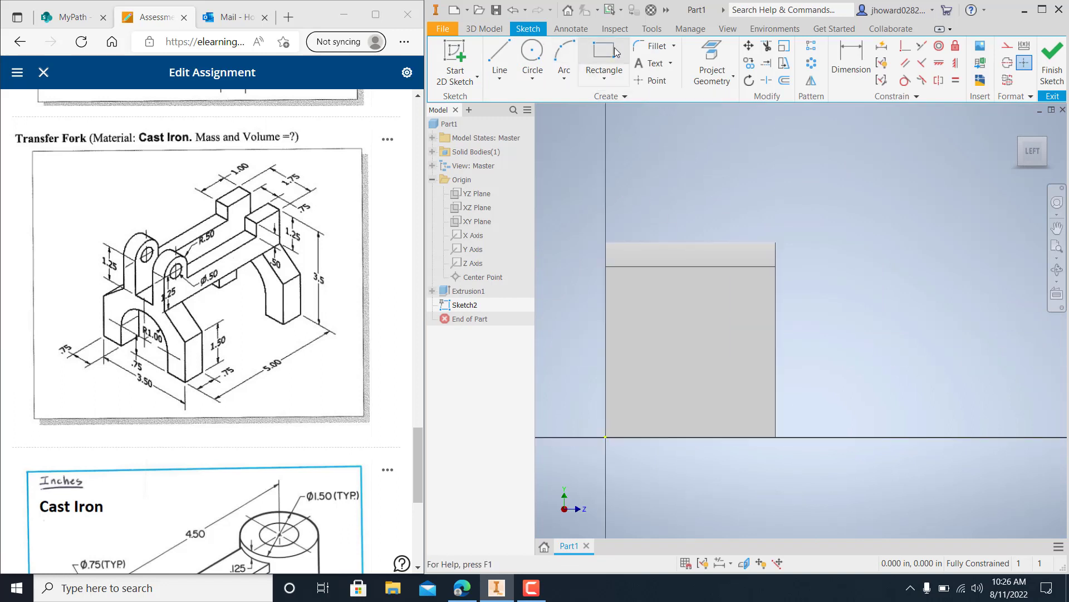
click(604, 61)
click(714, 249)
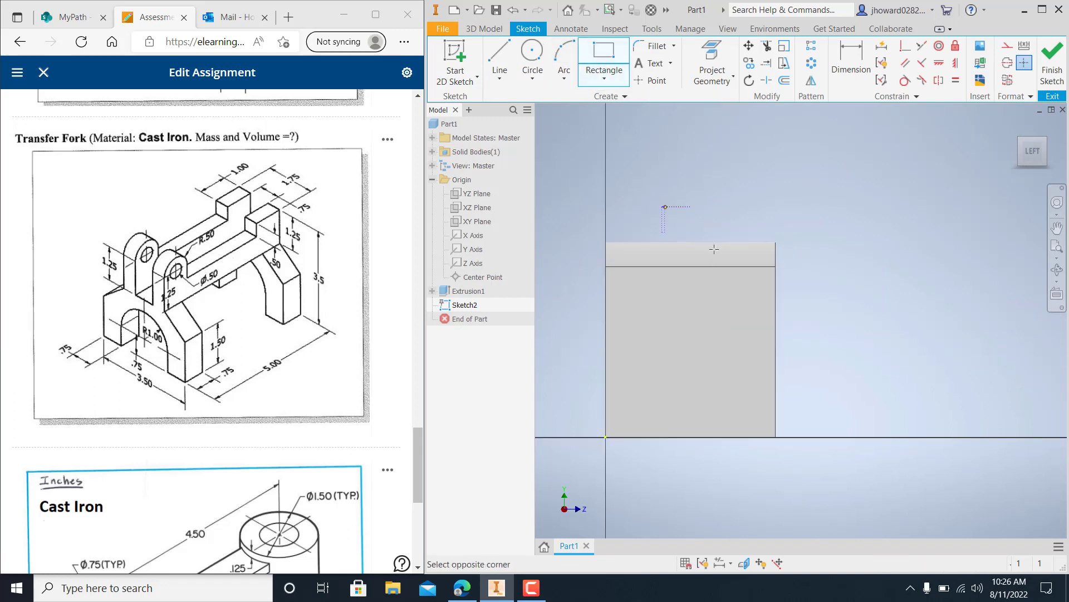
click(720, 337)
Step: Draw a vertical line down to the 2.25 in level at about 2.89 in across, plus a sloping line about 1.15 in long to the right edge
key(l)
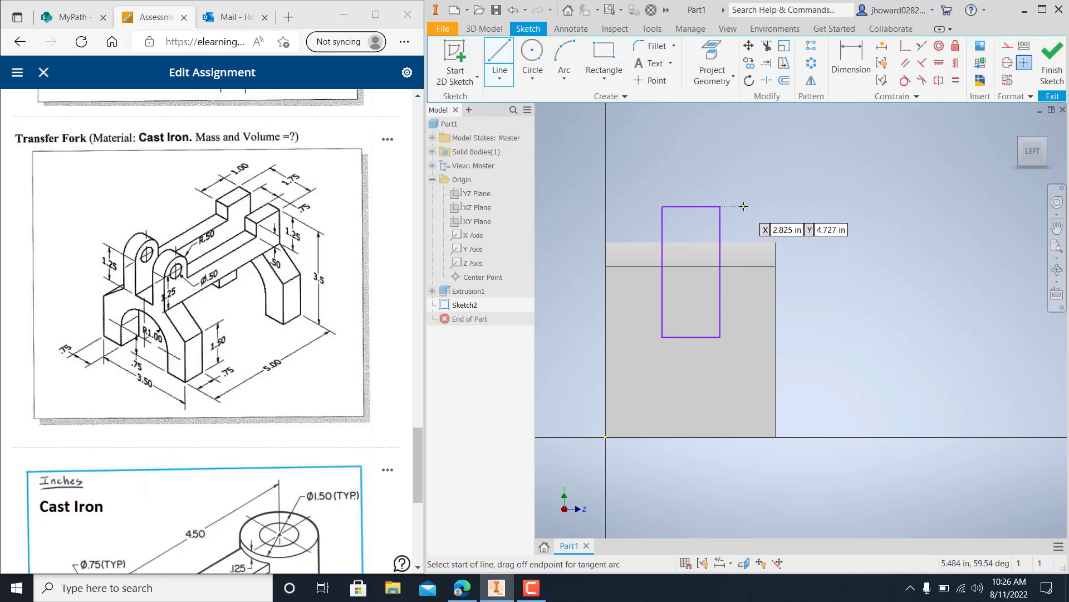
click(746, 206)
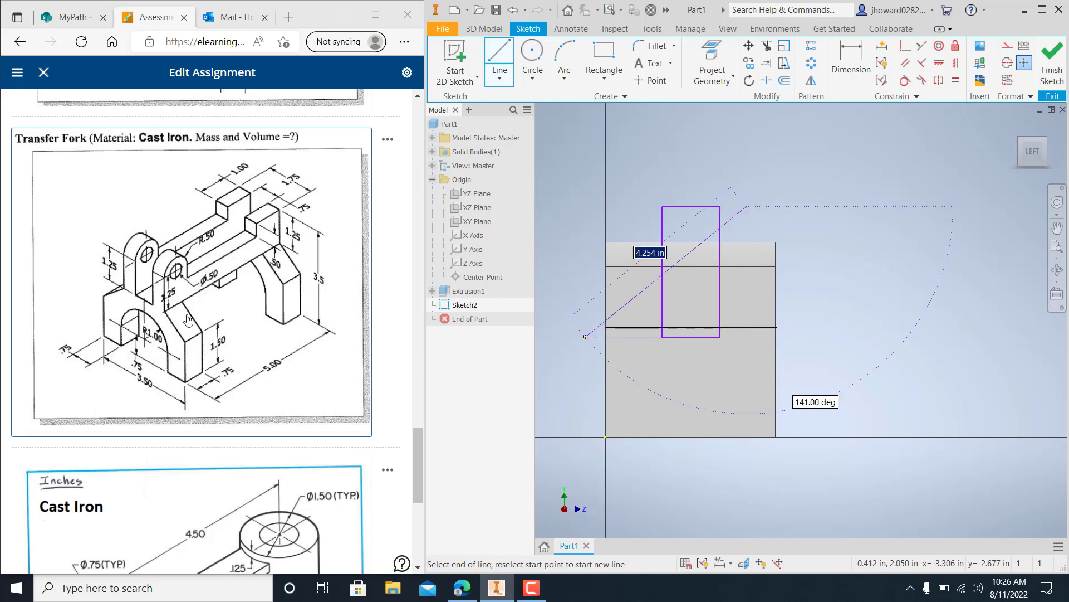
double_click(746, 327)
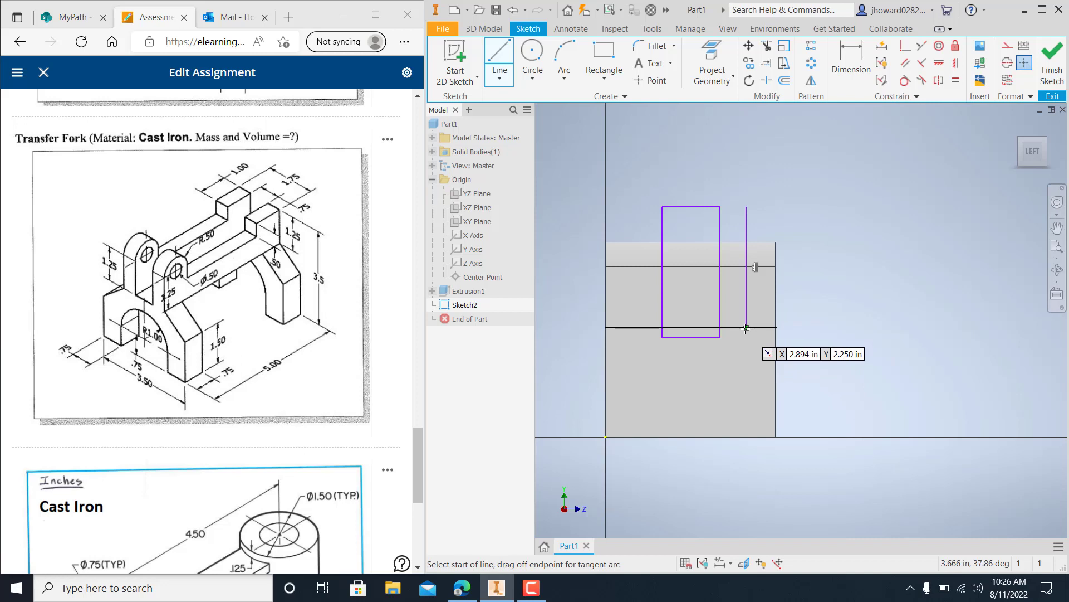
click(746, 328)
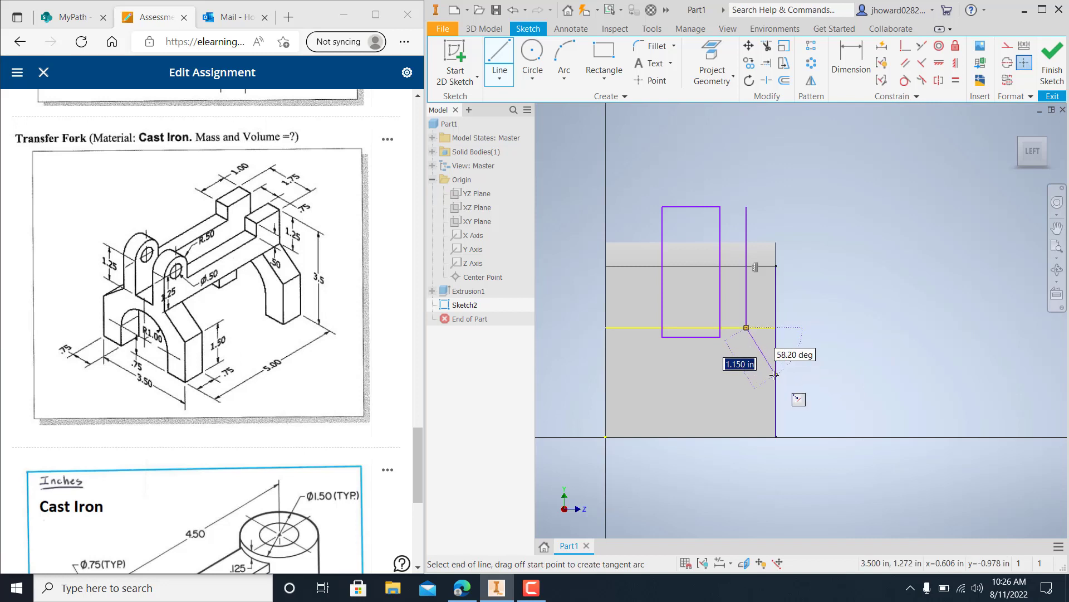
double_click(775, 374)
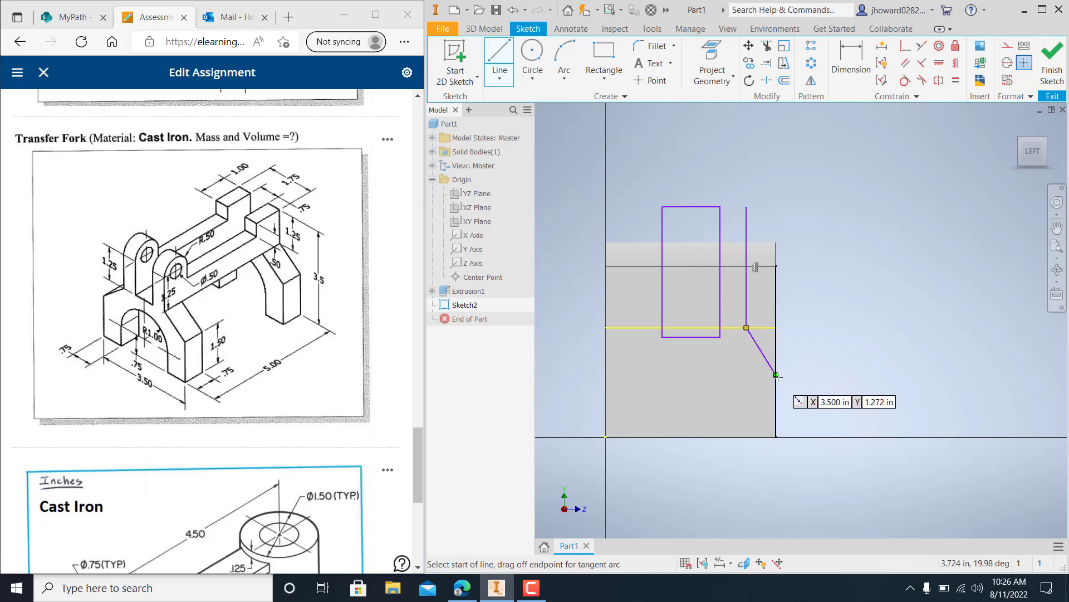
Step: Close the corner cut shape with a vertical line up the face's right edge and a horizontal line back to the first line's upper end
click(776, 375)
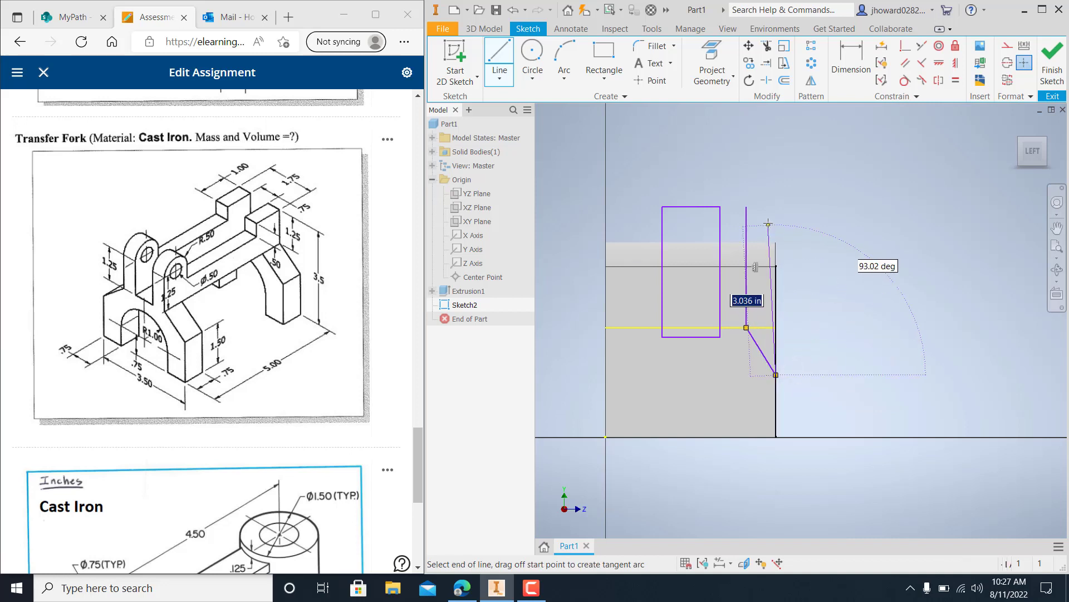
click(776, 206)
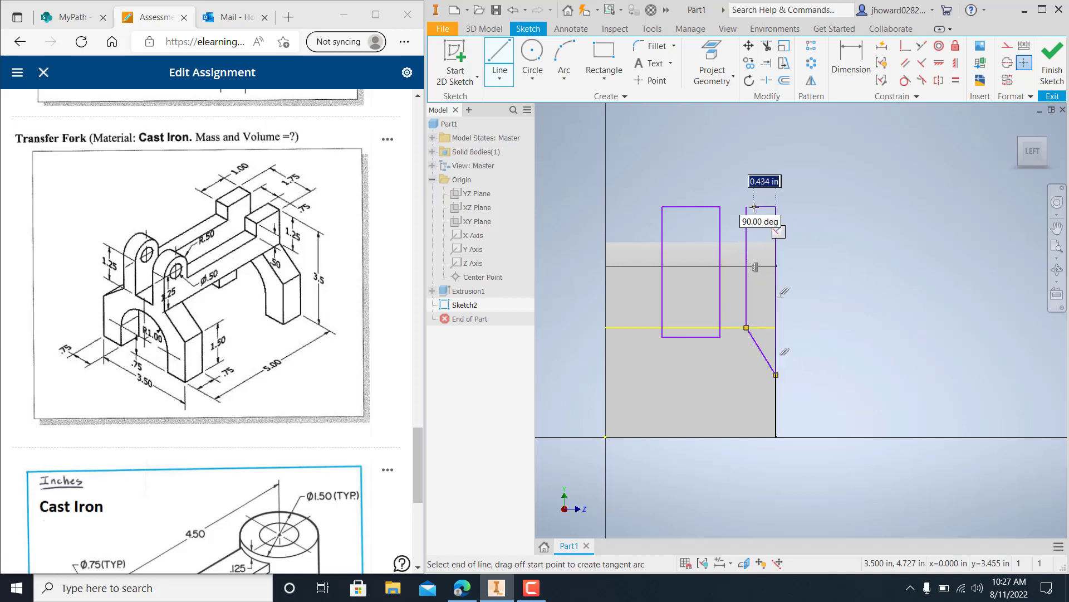
double_click(747, 207)
key(Escape)
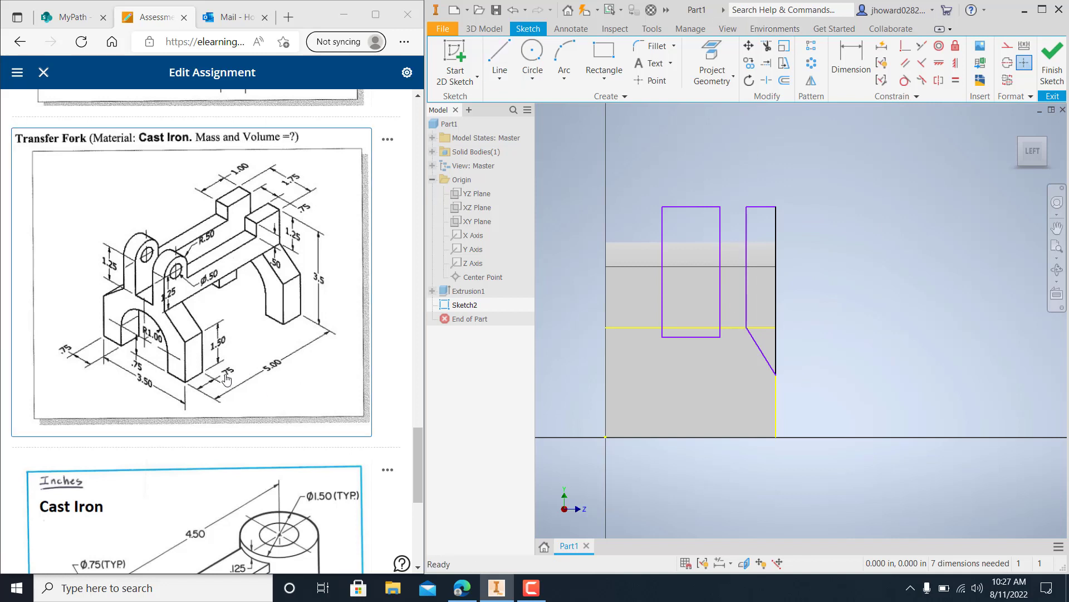
Step: Dimension the height from the face's bottom edge to the lower end of the sloping line as 1.5 in
click(851, 61)
click(772, 438)
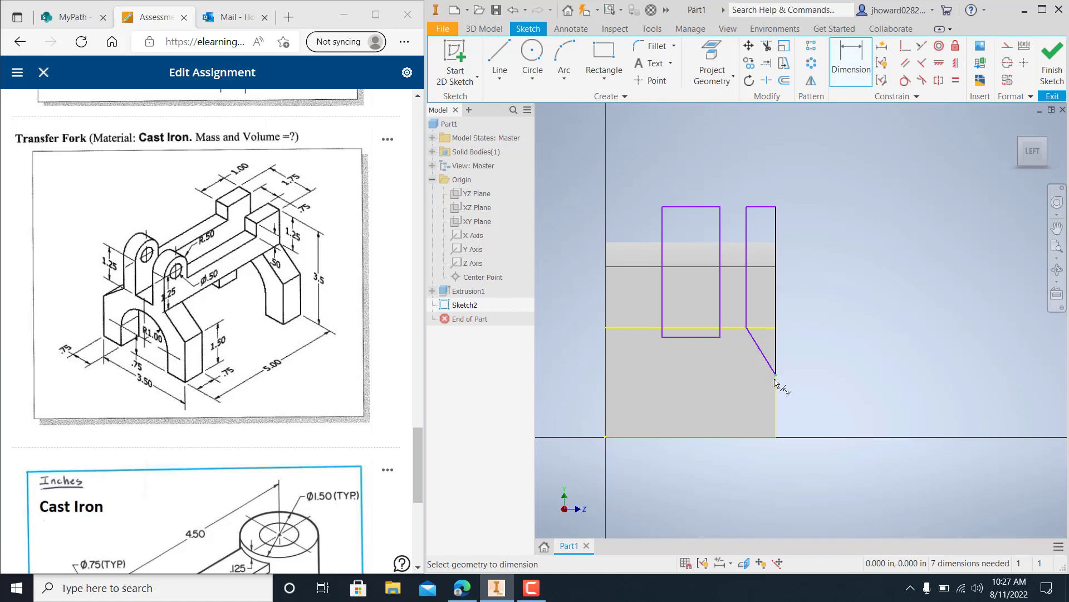
click(776, 378)
click(805, 397)
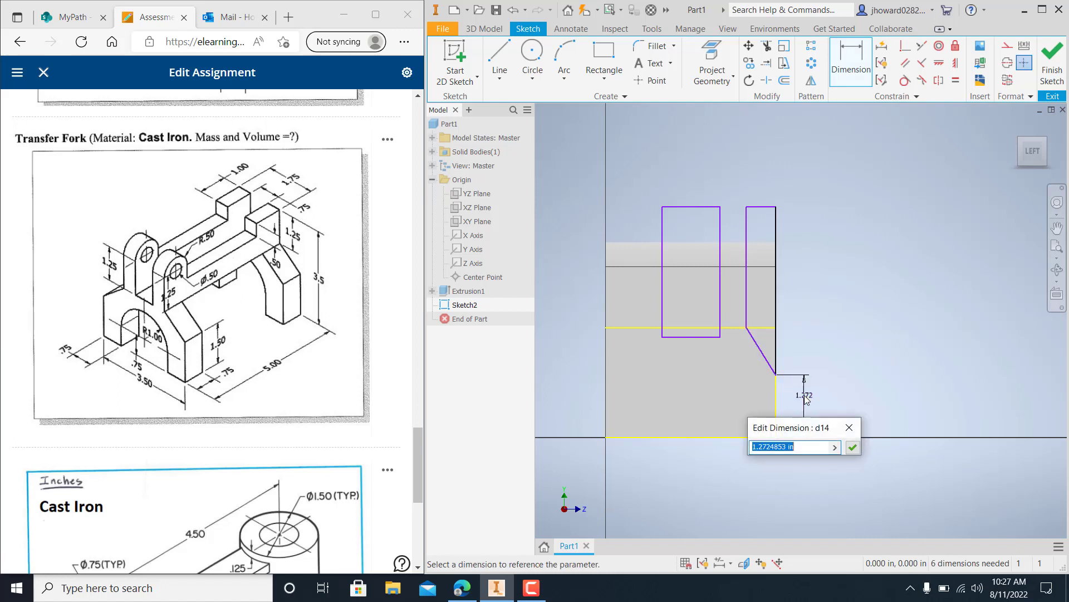
text(1.5)
key(Return)
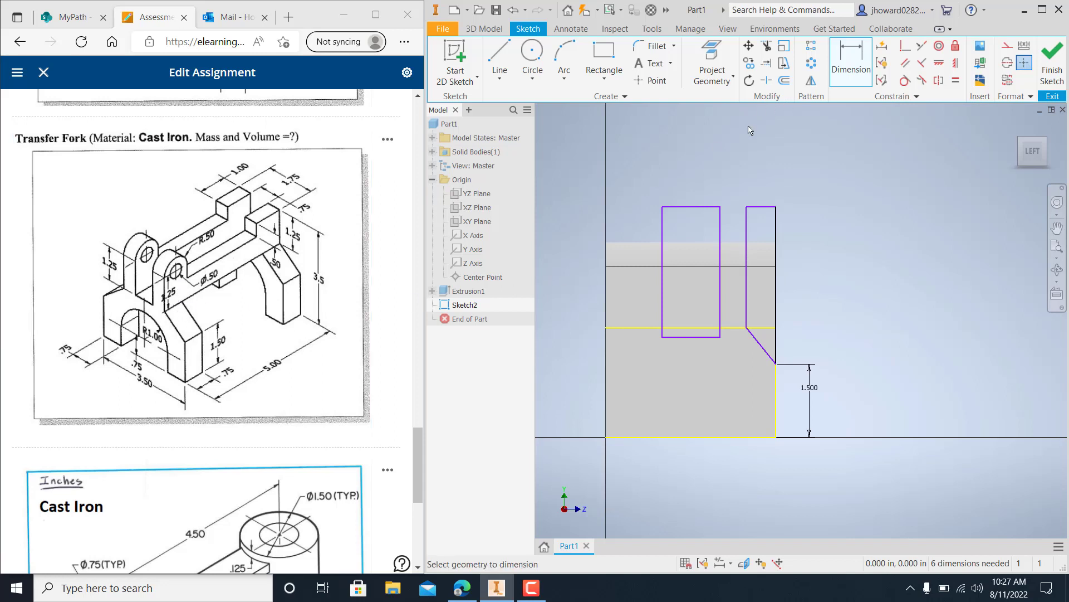
click(732, 269)
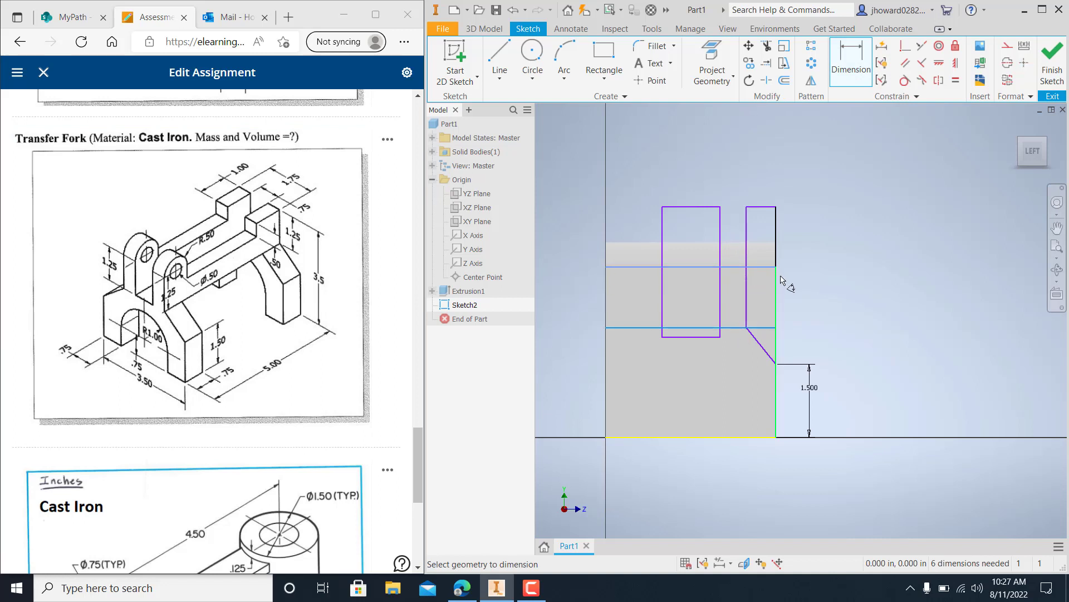
click(738, 326)
key(Escape)
Step: Project the part's topmost horizontal edge into the sketch
click(700, 73)
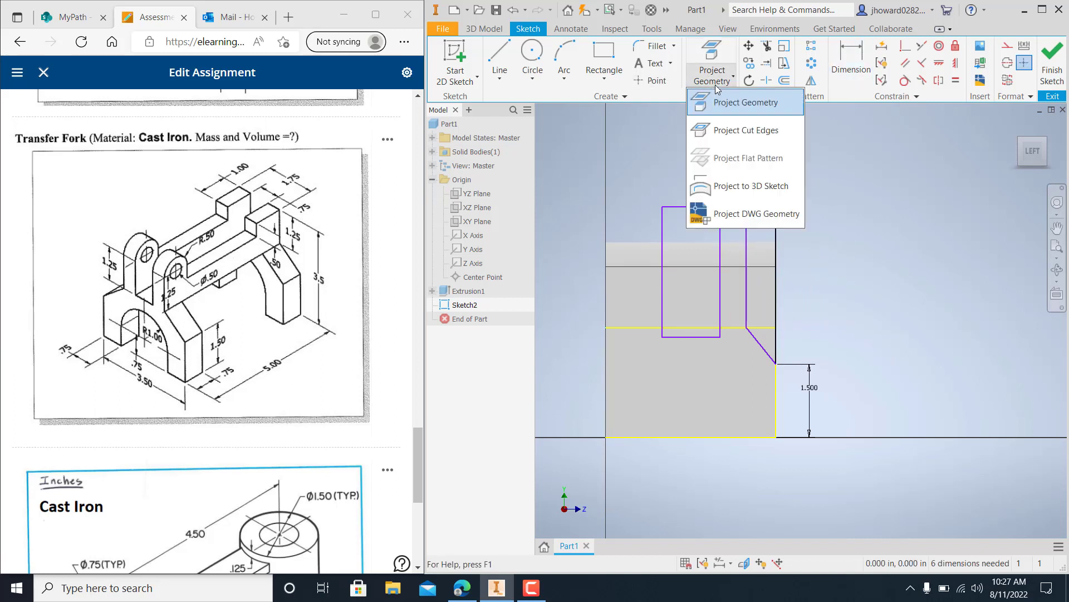
click(741, 98)
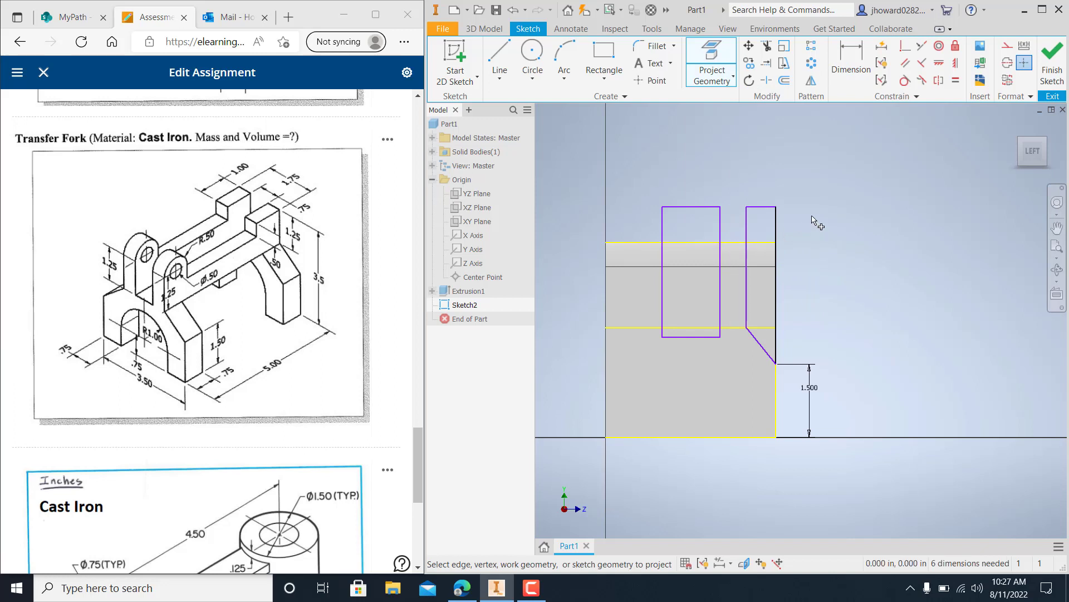
key(Escape)
key(d)
click(727, 242)
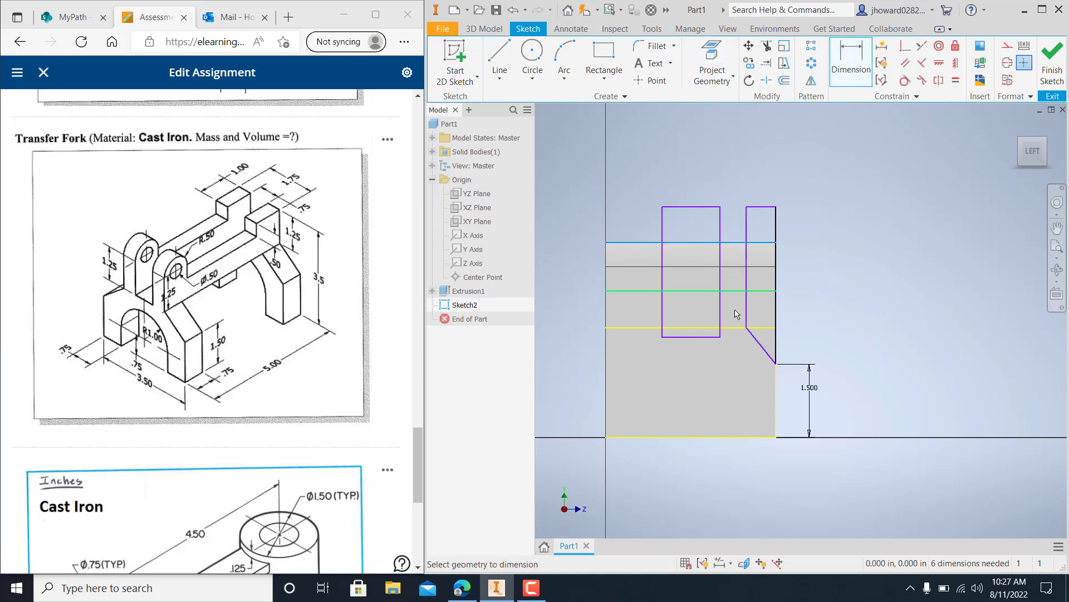
click(738, 328)
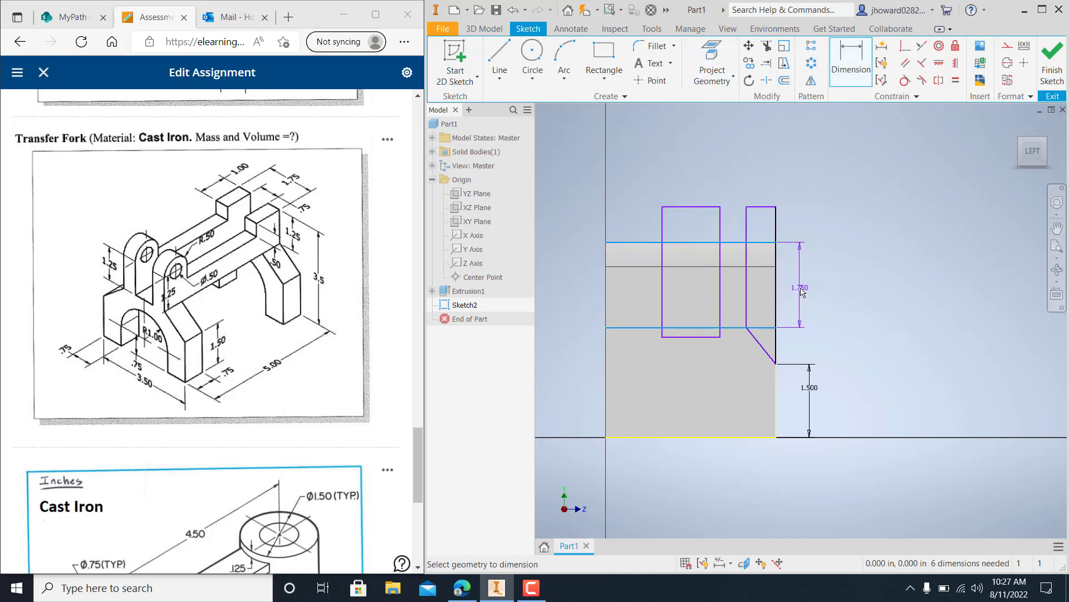
click(801, 292)
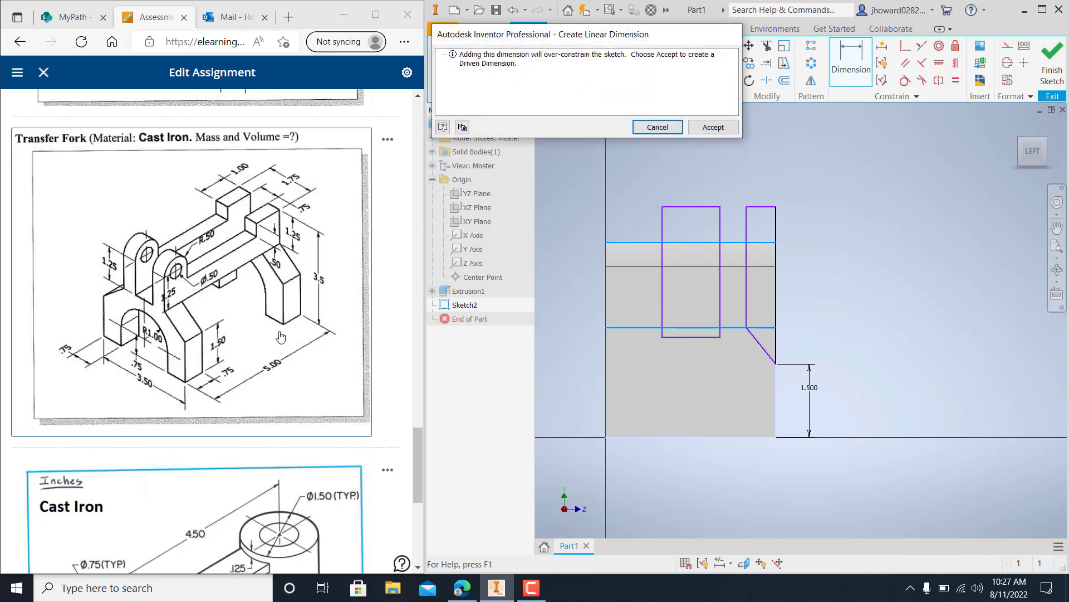
click(657, 127)
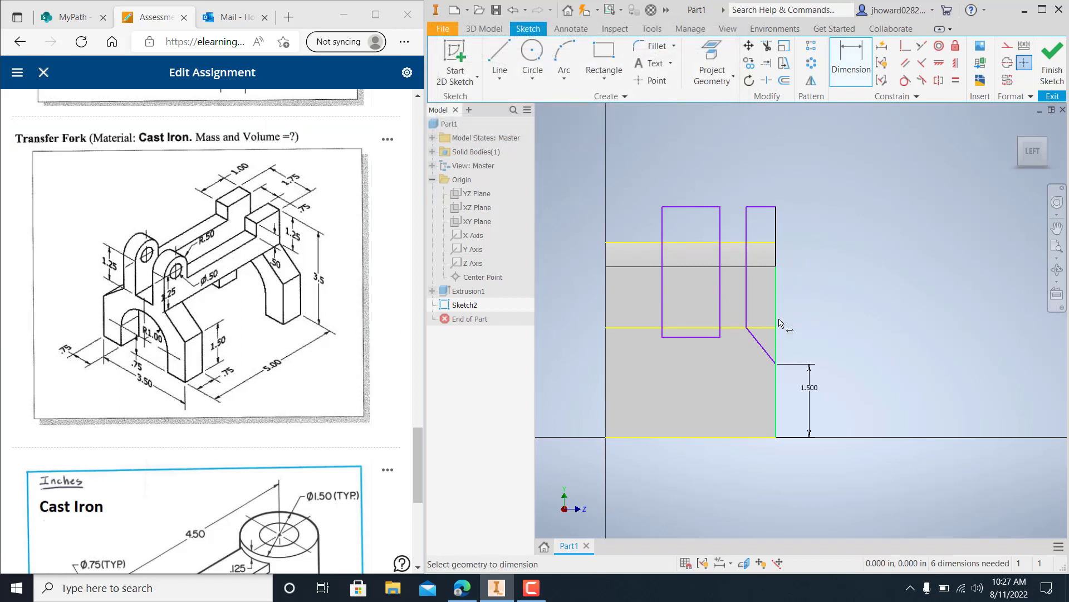
Step: Add a driven vertical dimension between the projected top edge and the horizontal line where the slope begins
click(852, 60)
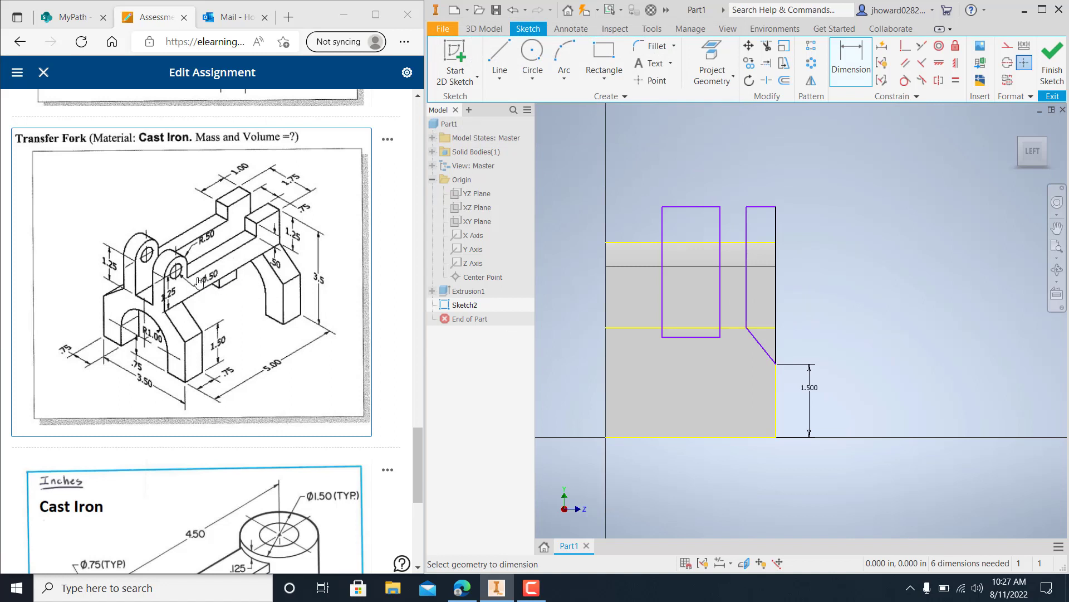
click(728, 243)
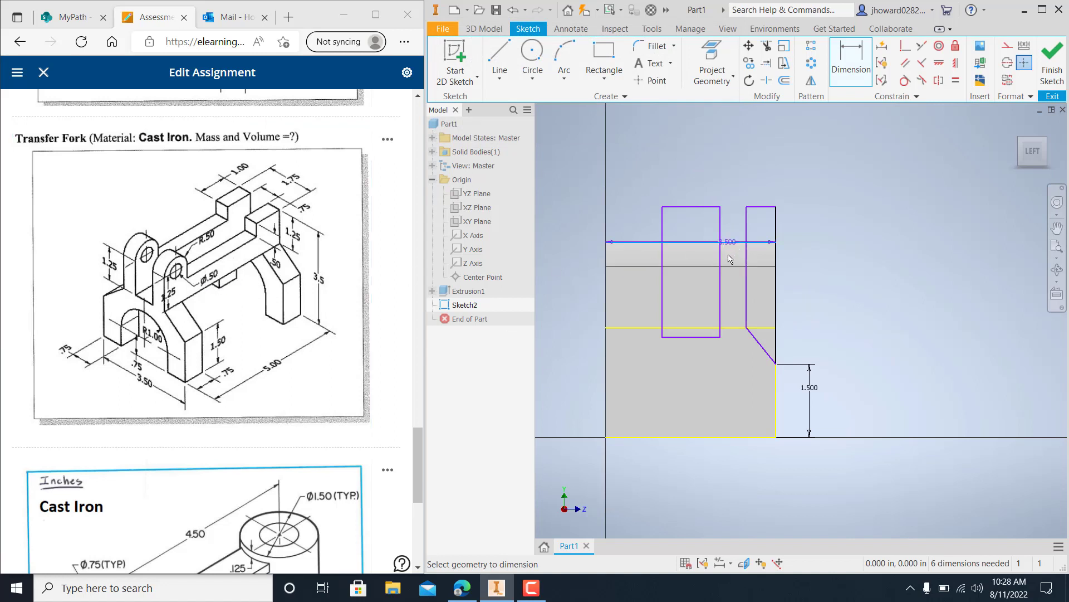
click(737, 330)
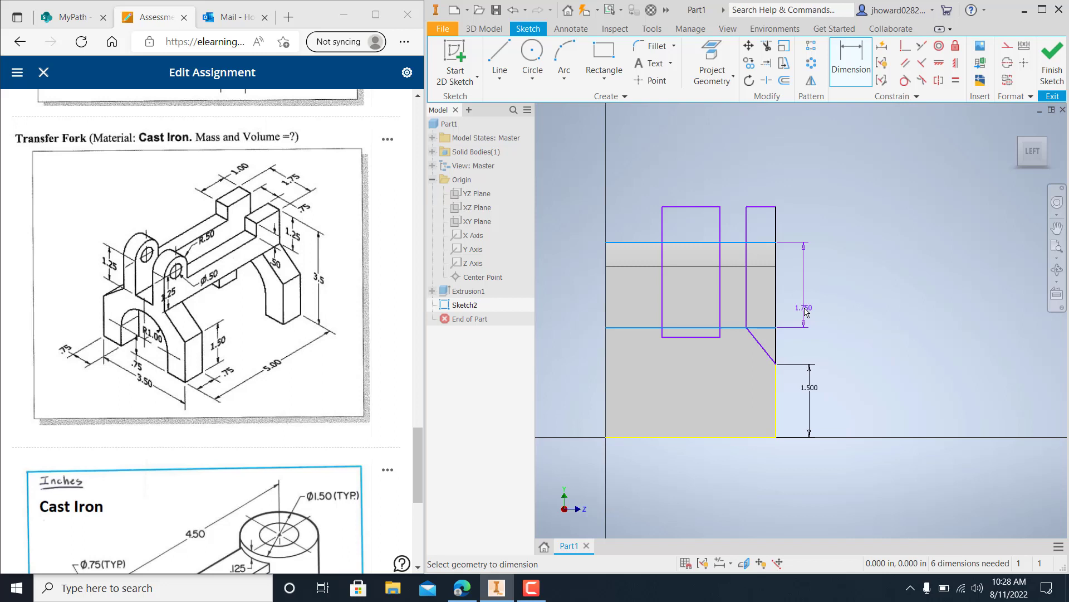
click(805, 313)
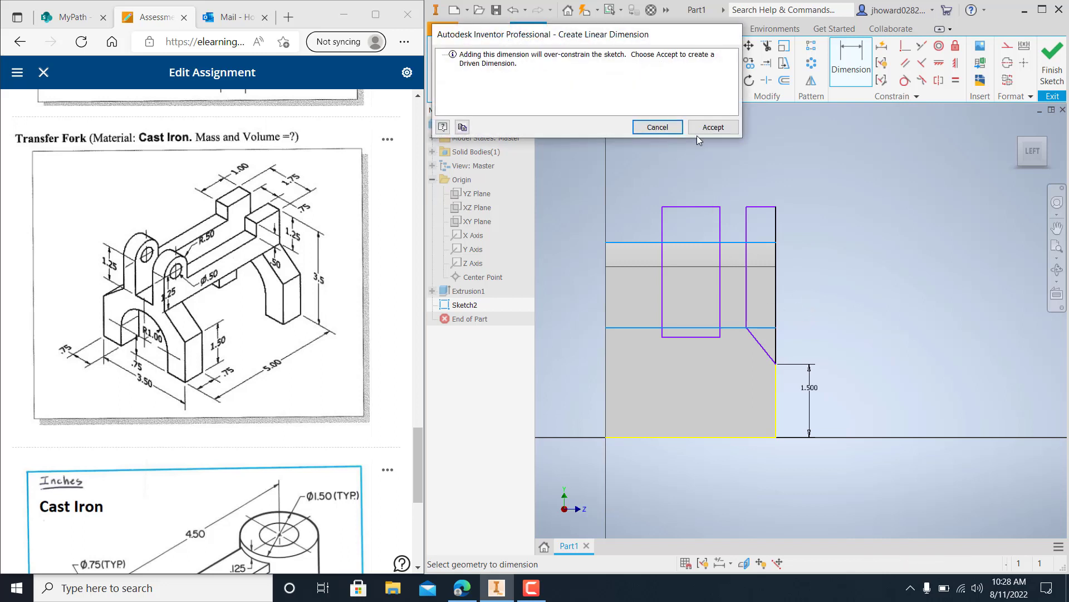
click(713, 127)
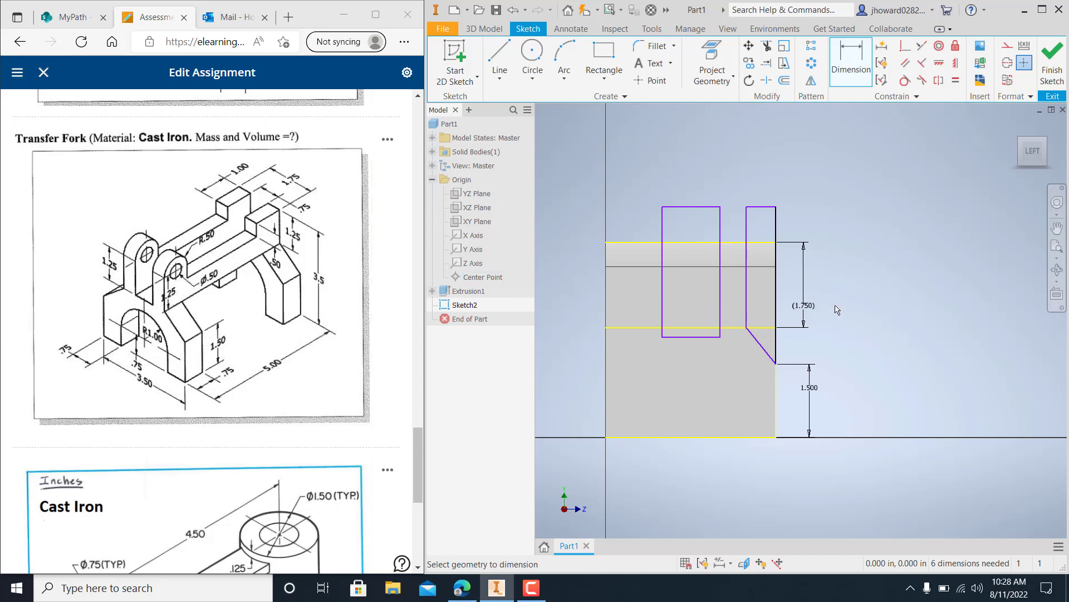
key(Escape)
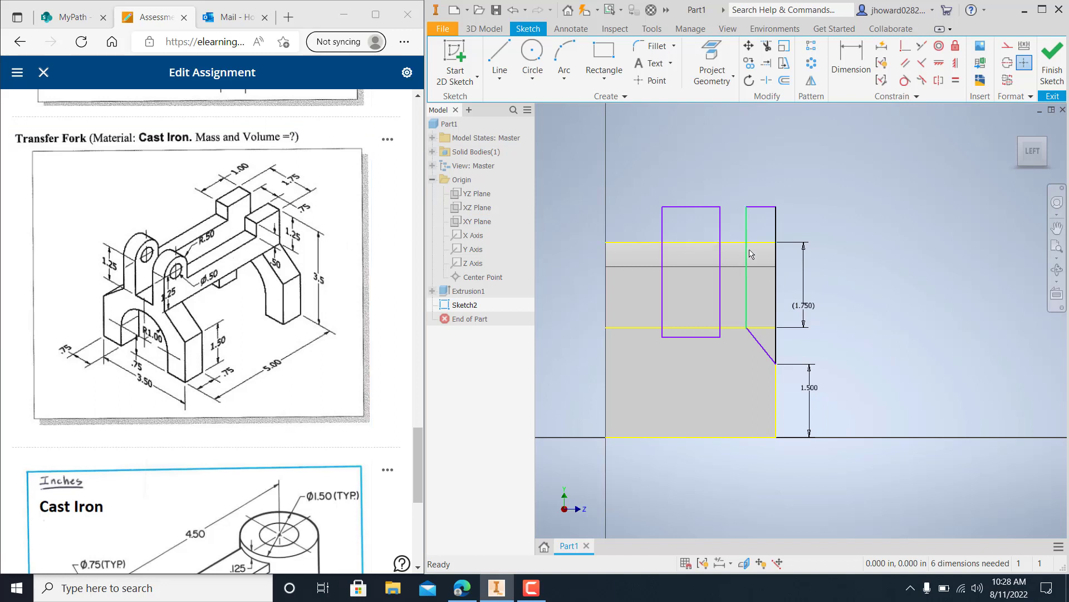
Step: Draw a vertical mirror line upward from the midpoint of the projected top edge
click(500, 61)
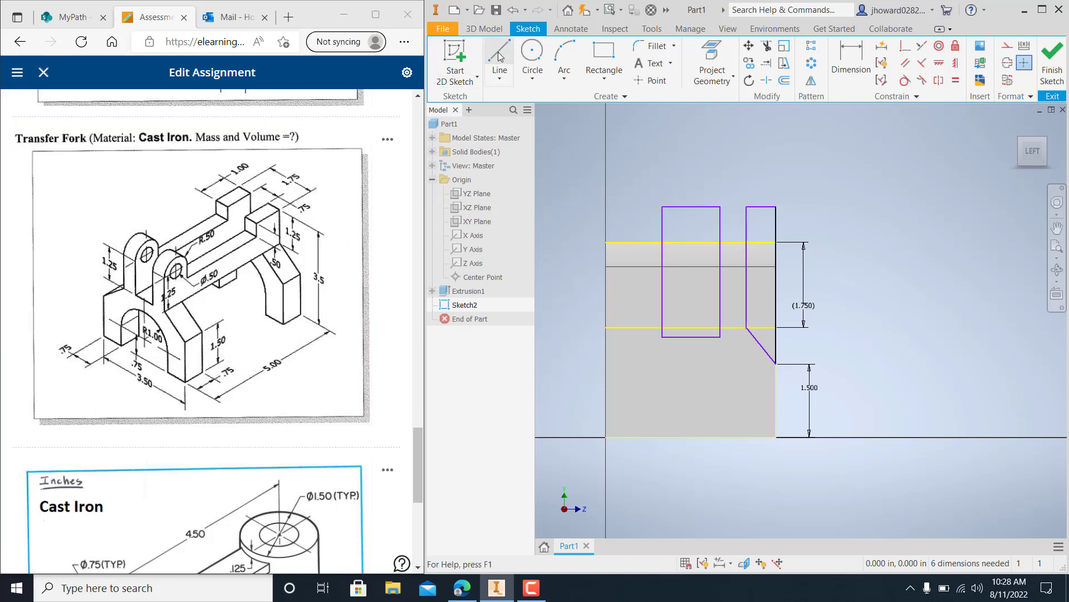
click(692, 242)
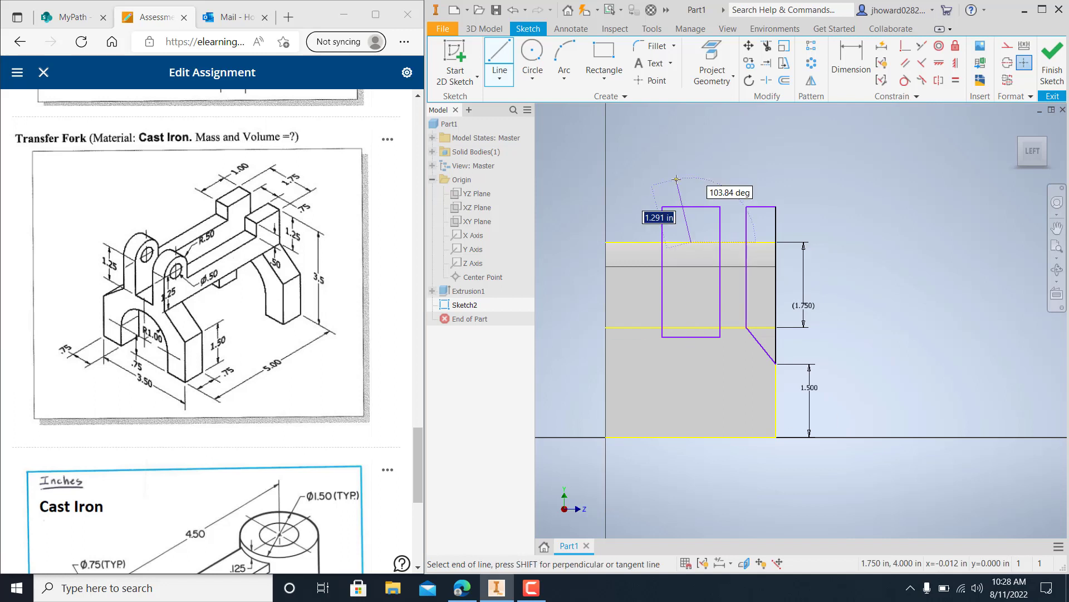
click(691, 162)
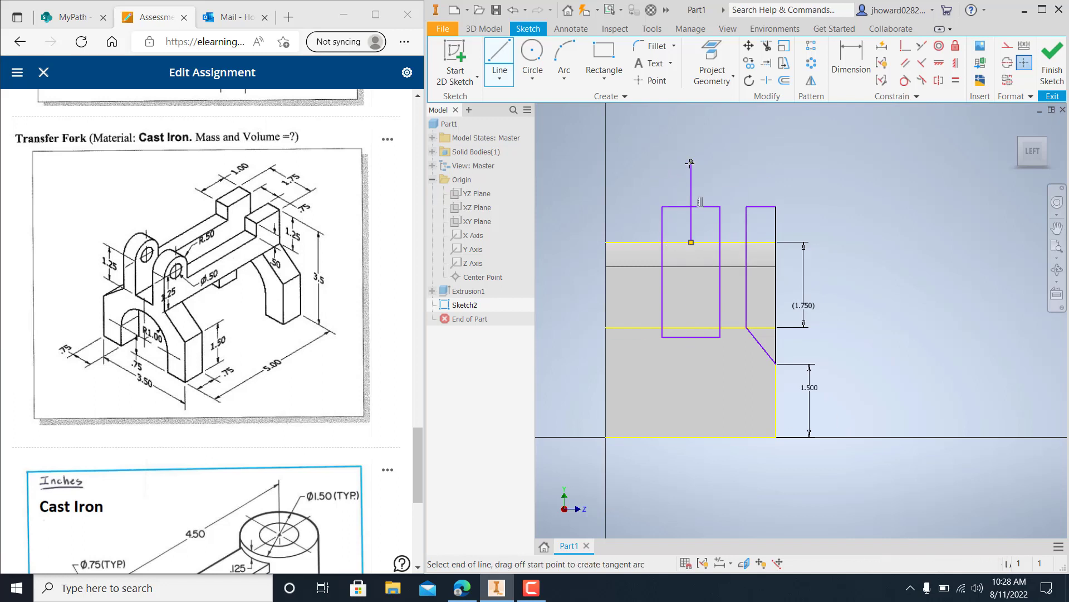
key(Escape)
Step: Mirror the four lines of the corner cut shape about the vertical line above the top edge
click(760, 206)
ctrl+click(747, 222)
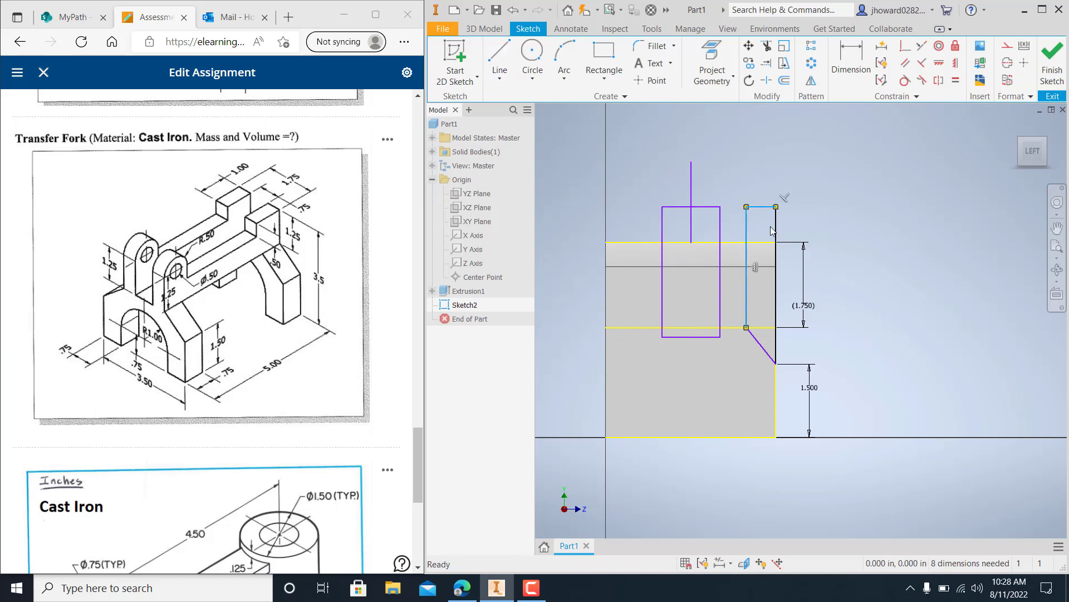
ctrl+click(776, 225)
click(810, 81)
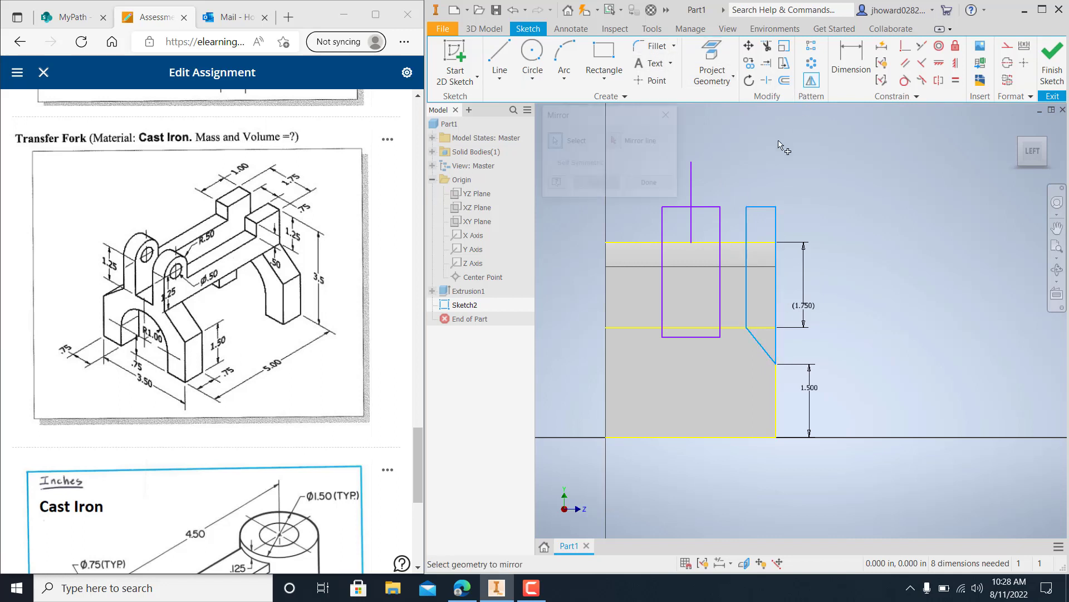
click(614, 141)
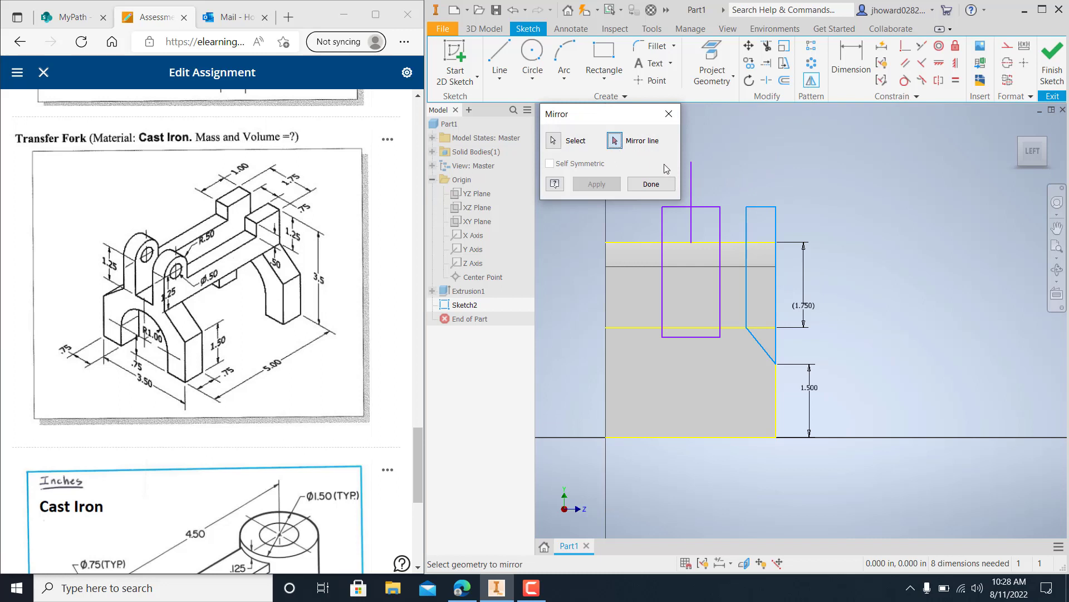
click(692, 179)
click(596, 184)
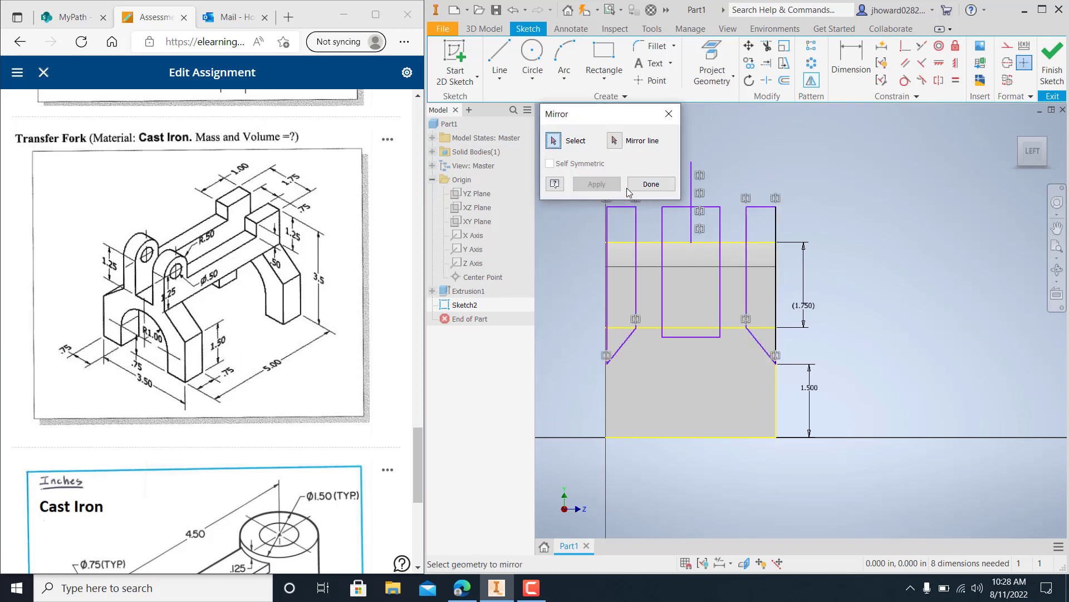
click(651, 183)
Step: Undo the mirror, delete the vertical mirror line above the top edge, and revert the accidental stretch of the middle rectangle
scroll(594, 285, up, 4)
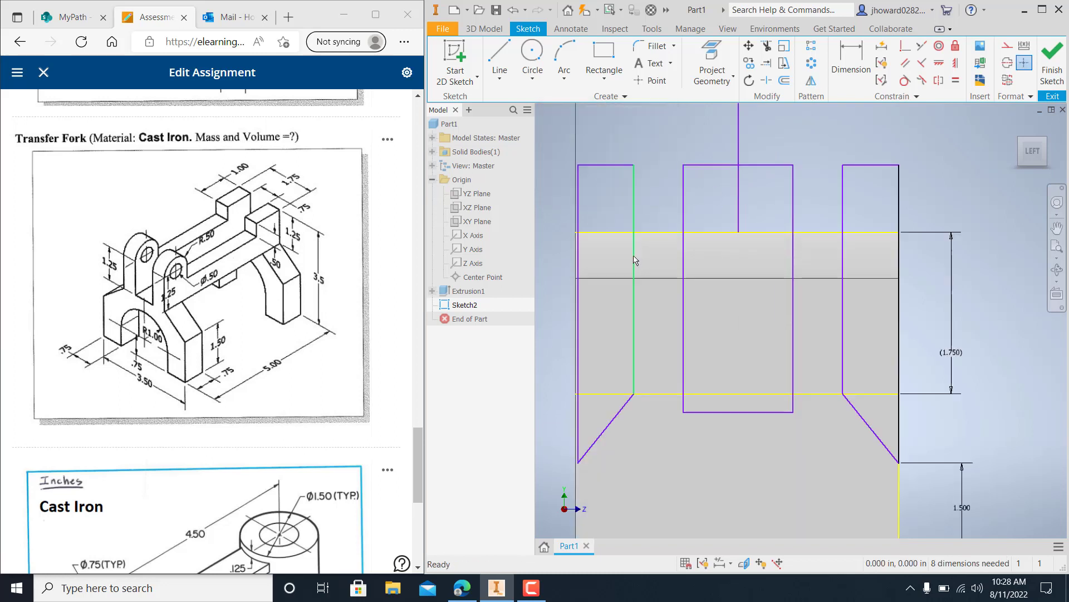
scroll(586, 282, down, 4)
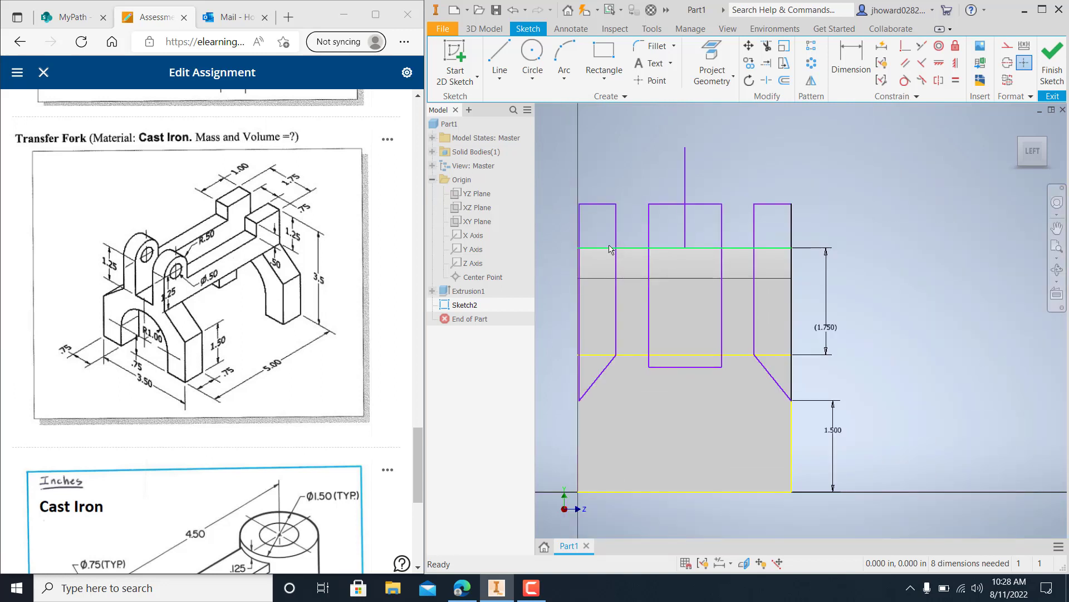
scroll(586, 246, up, 2)
scroll(576, 255, down, 3)
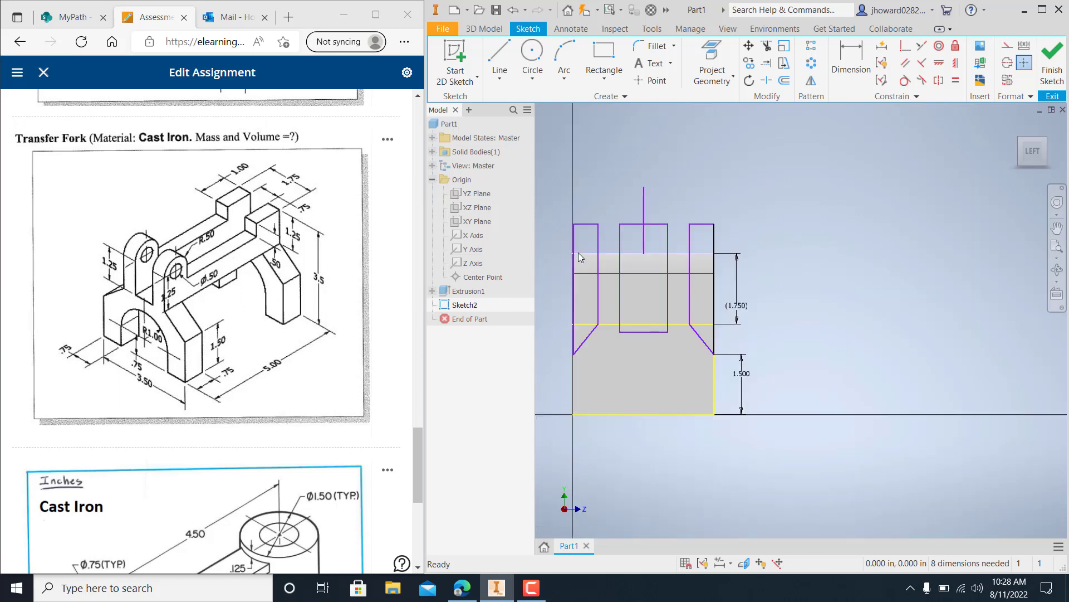
click(513, 9)
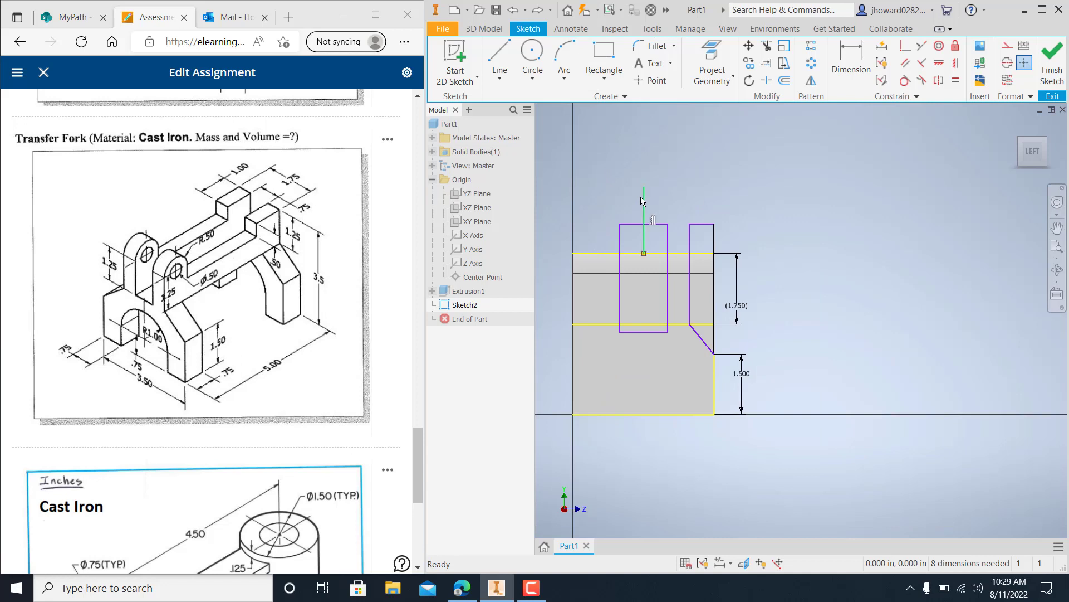
key(Delete)
drag(668, 259, 529, 25)
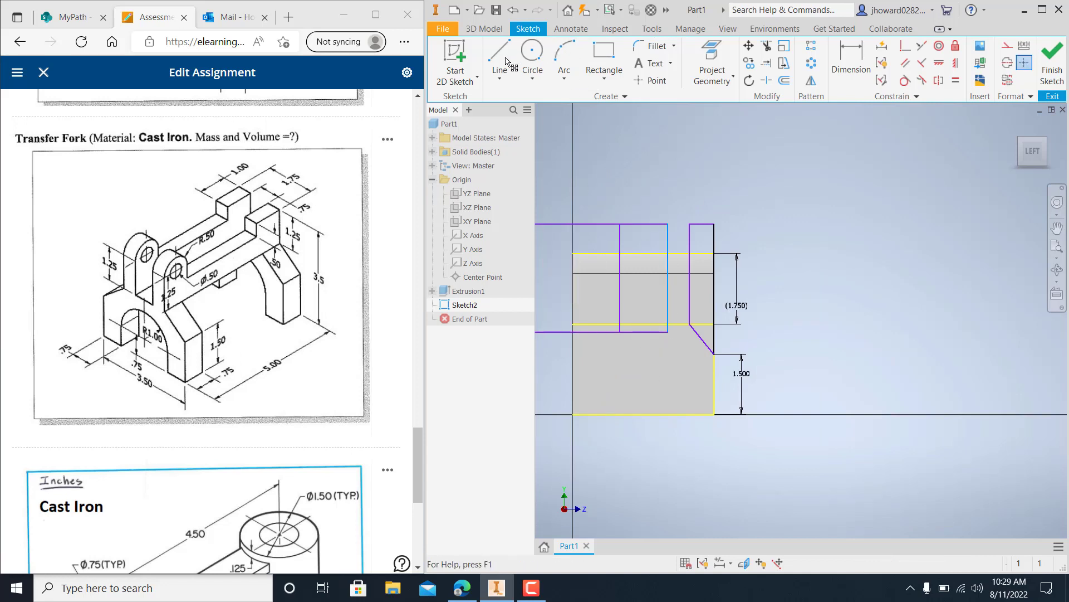
click(513, 10)
Step: Draw a vertical line about 0.98 in long downward from the midpoint of the face's bottom edge
click(500, 56)
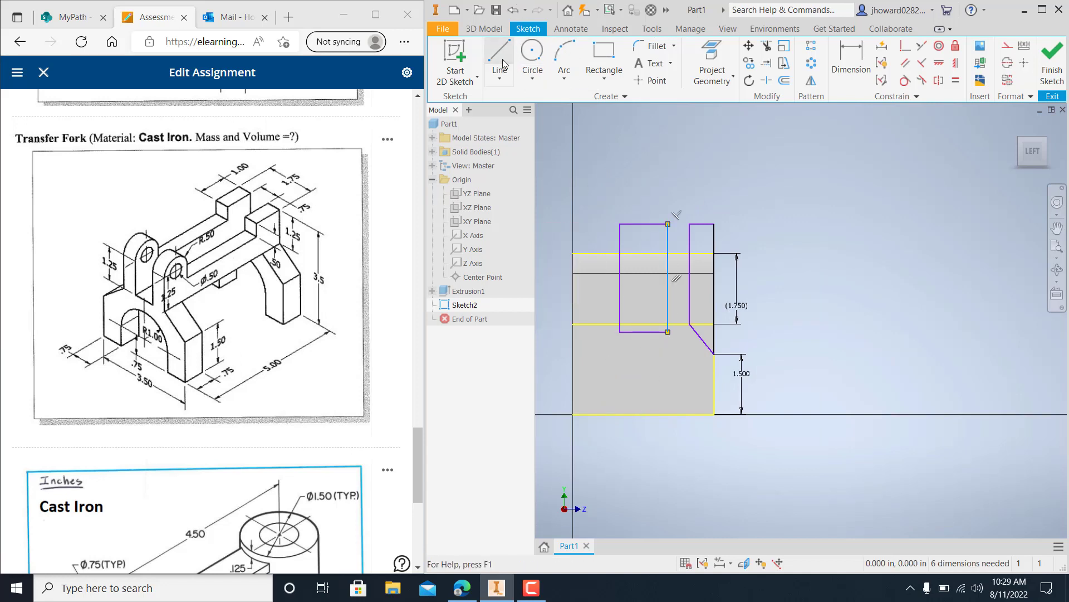
click(644, 414)
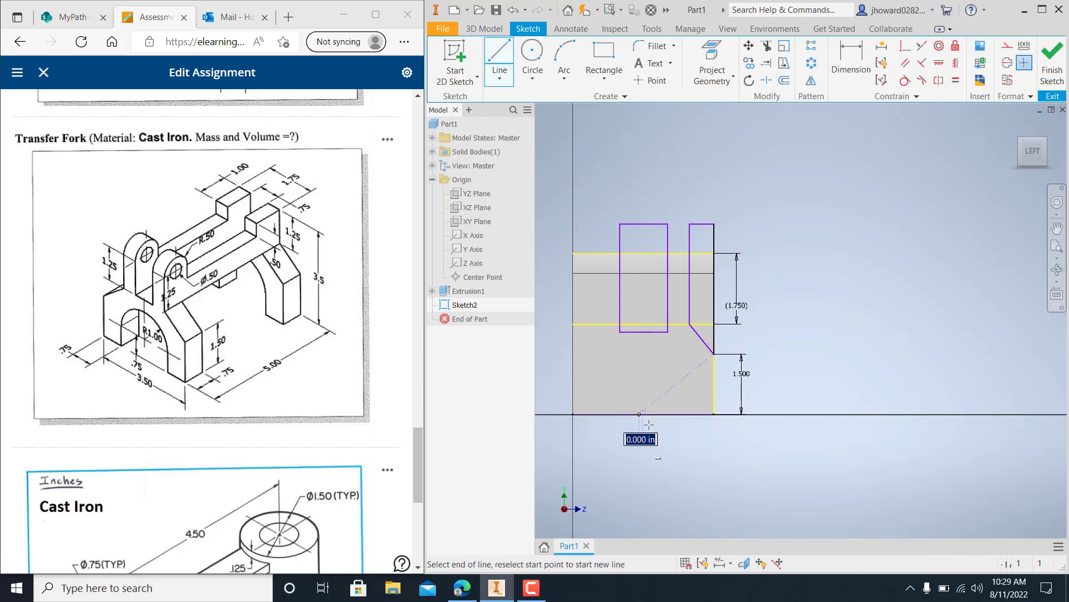
click(645, 456)
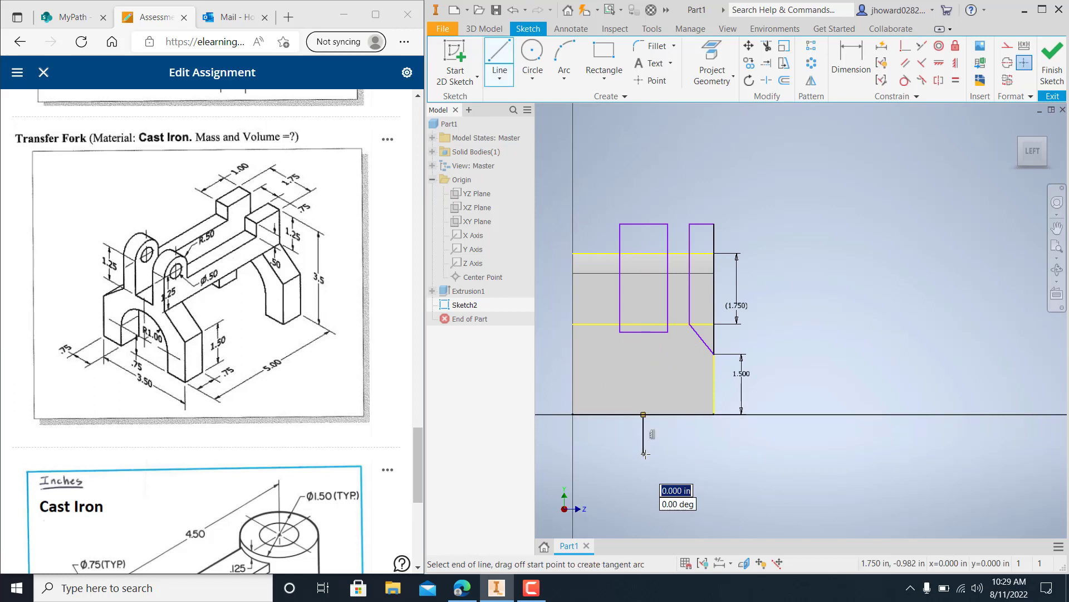
key(Escape)
scroll(647, 439, down, 7)
scroll(647, 444, up, 5)
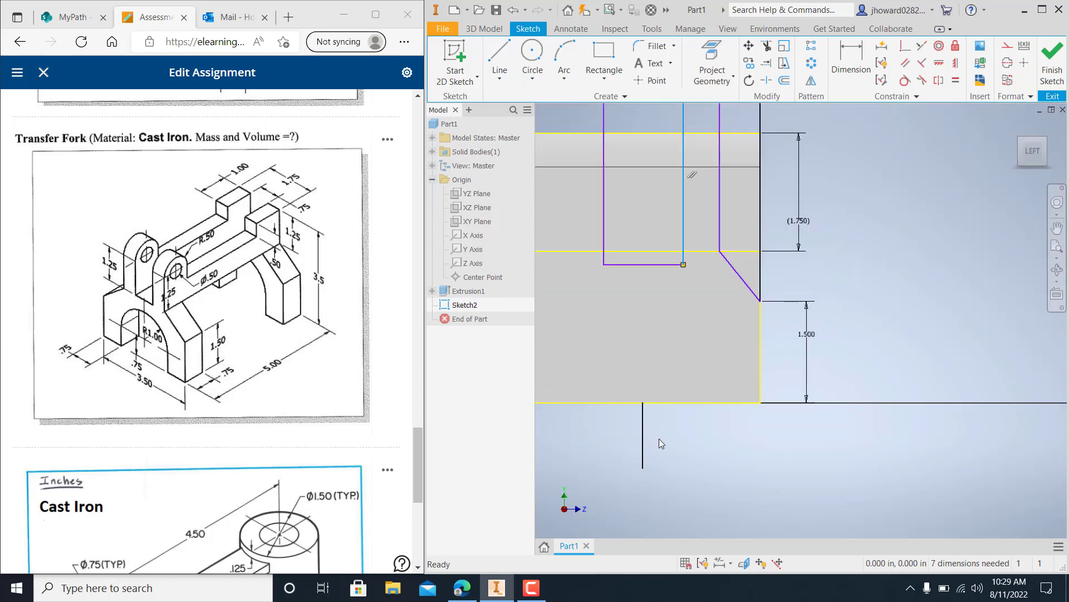
Step: Mirror the four lines of the corner cut shape about the vertical line below the face's bottom edge
scroll(809, 225, up, 3)
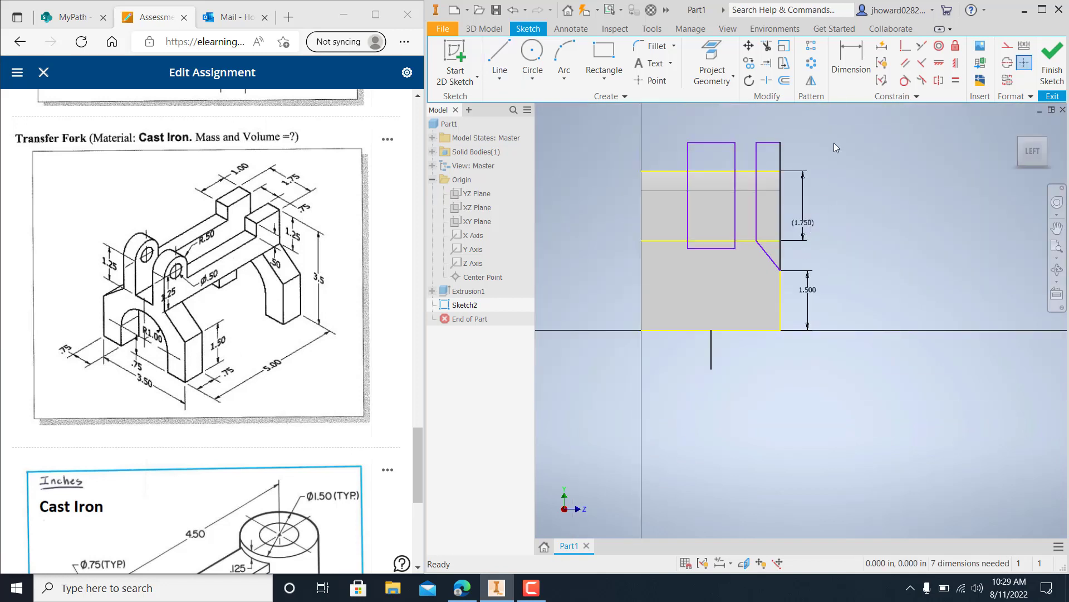
click(811, 81)
click(780, 157)
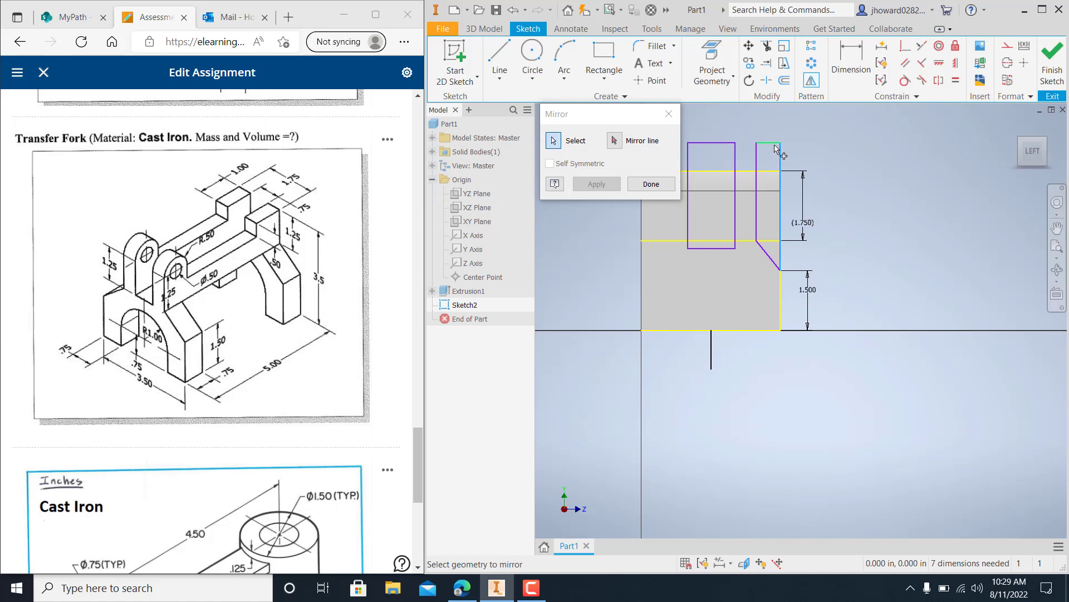
click(774, 143)
click(757, 160)
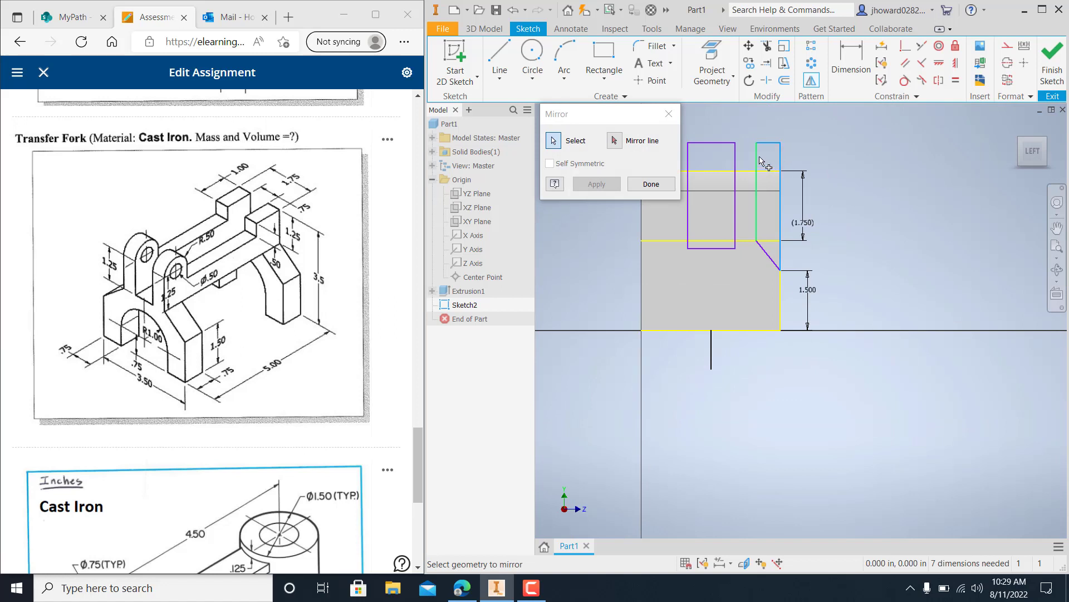
click(768, 255)
click(615, 141)
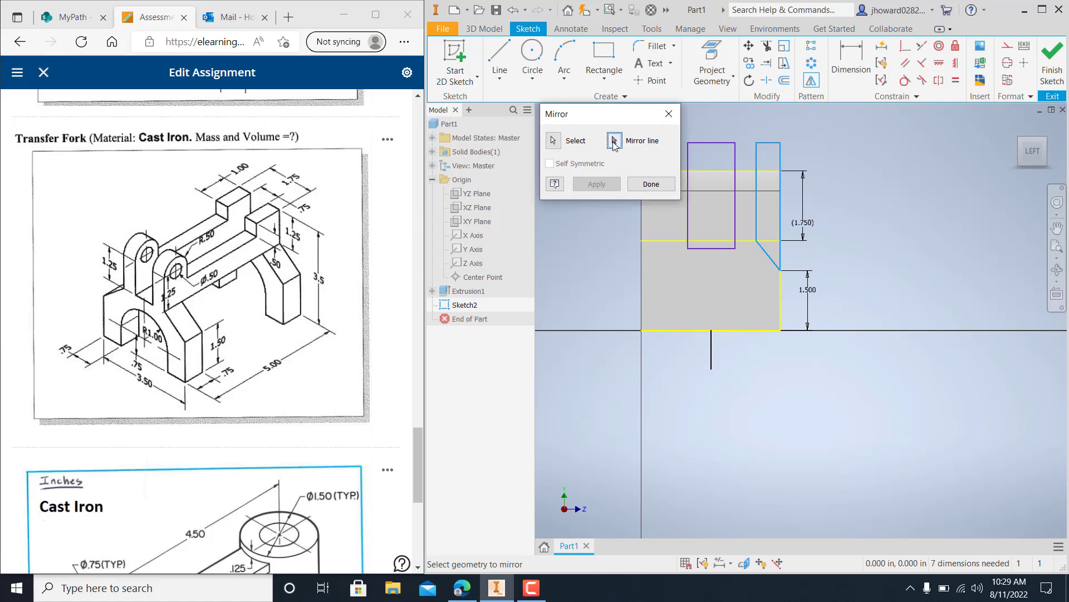
click(615, 140)
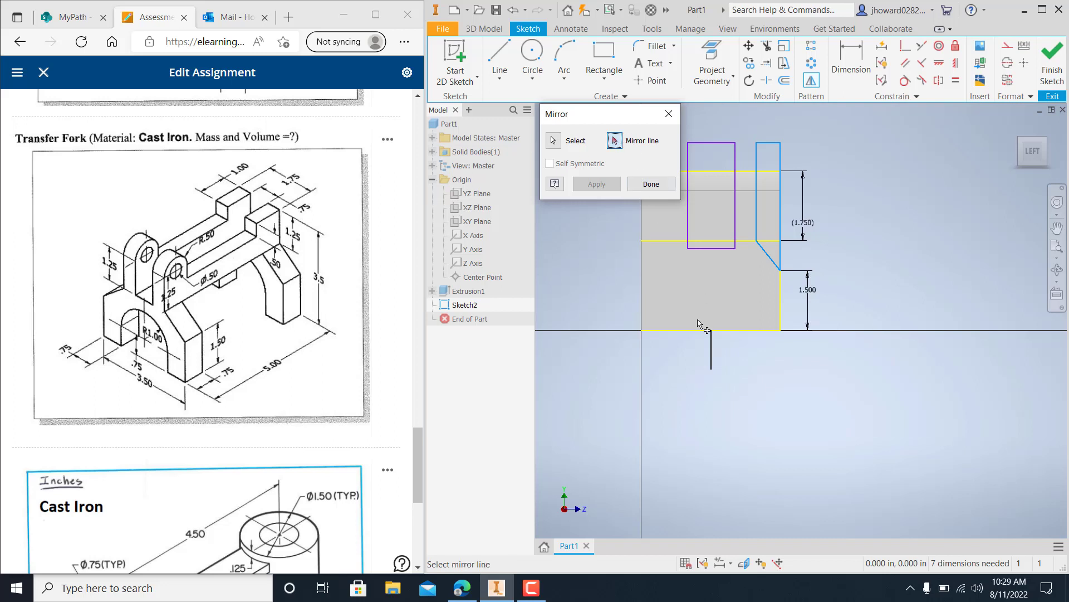
click(710, 348)
click(599, 184)
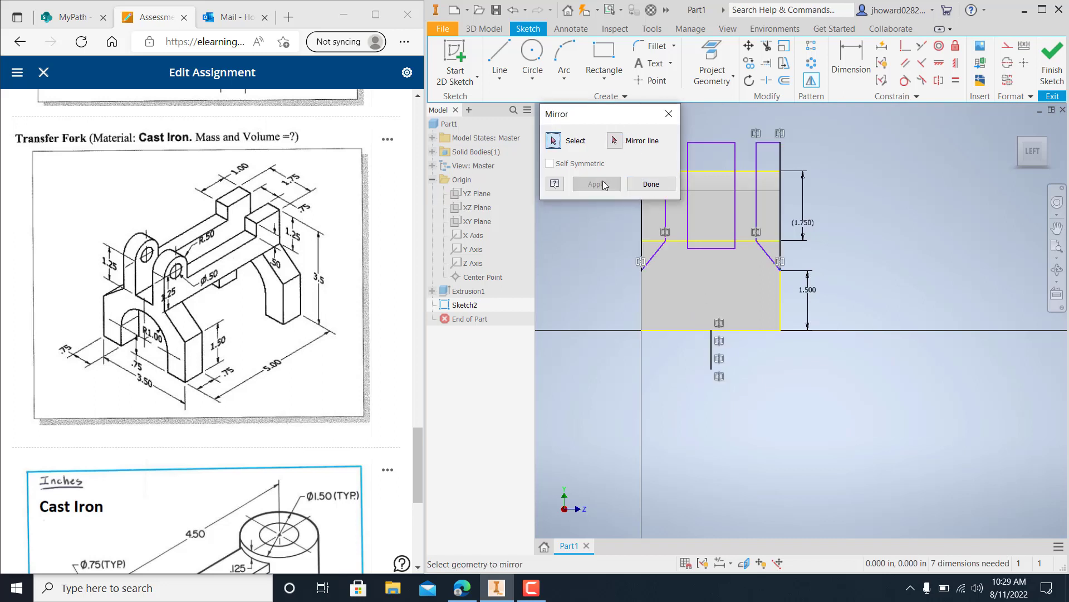
click(651, 184)
Step: Dimension the gap between the mirrored corner cut's inner vertical line and the middle rectangle's nearest side as 0.5 in
scroll(650, 184, up, 3)
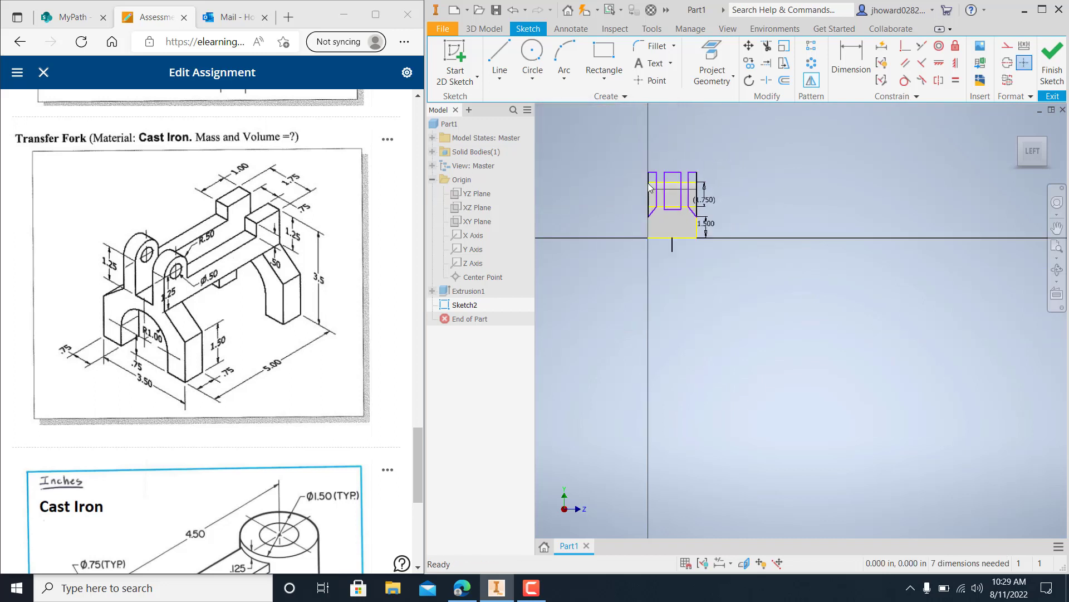
scroll(648, 200, down, 4)
scroll(663, 223, down, 5)
scroll(710, 222, up, 9)
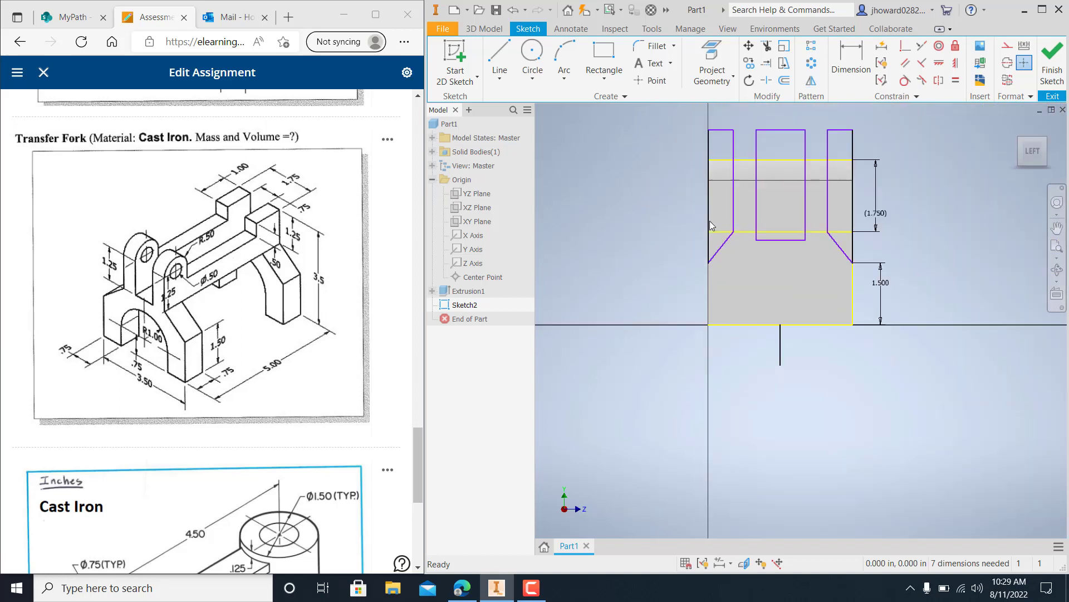
scroll(766, 288, down, 3)
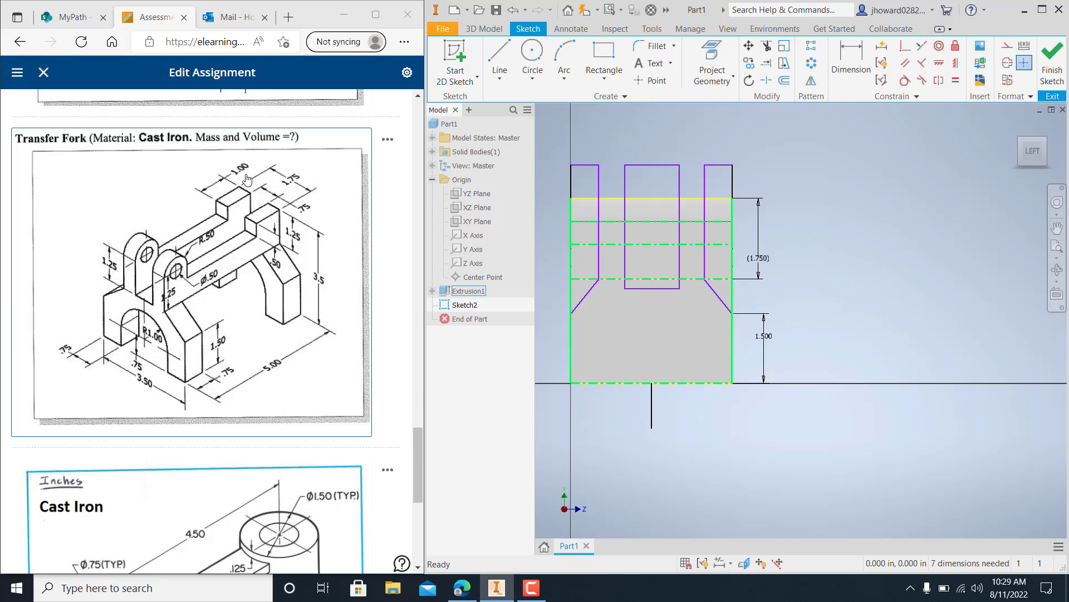
click(864, 68)
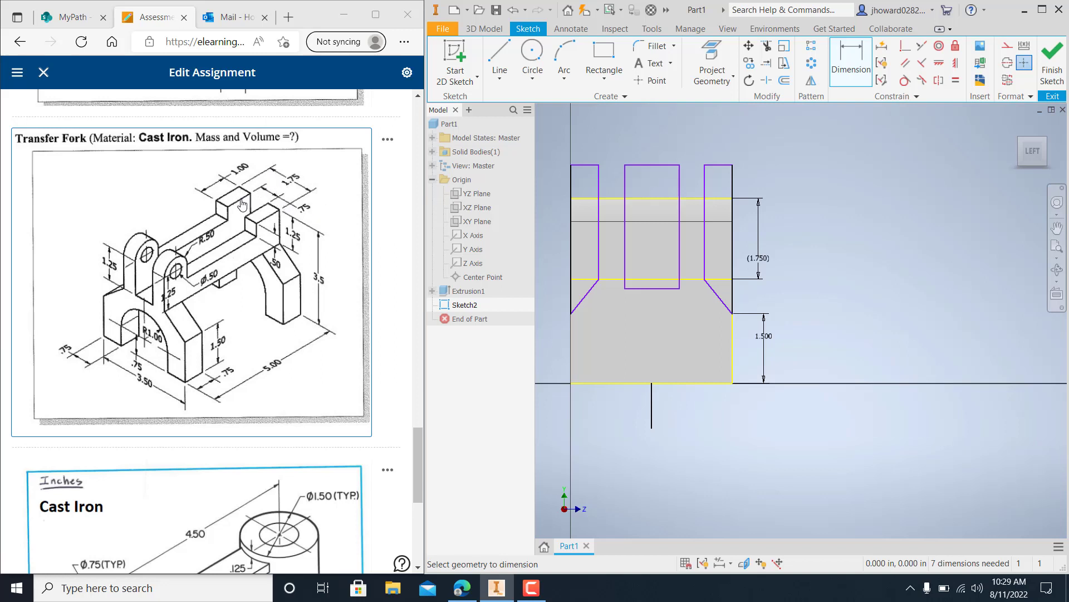
click(599, 184)
click(625, 181)
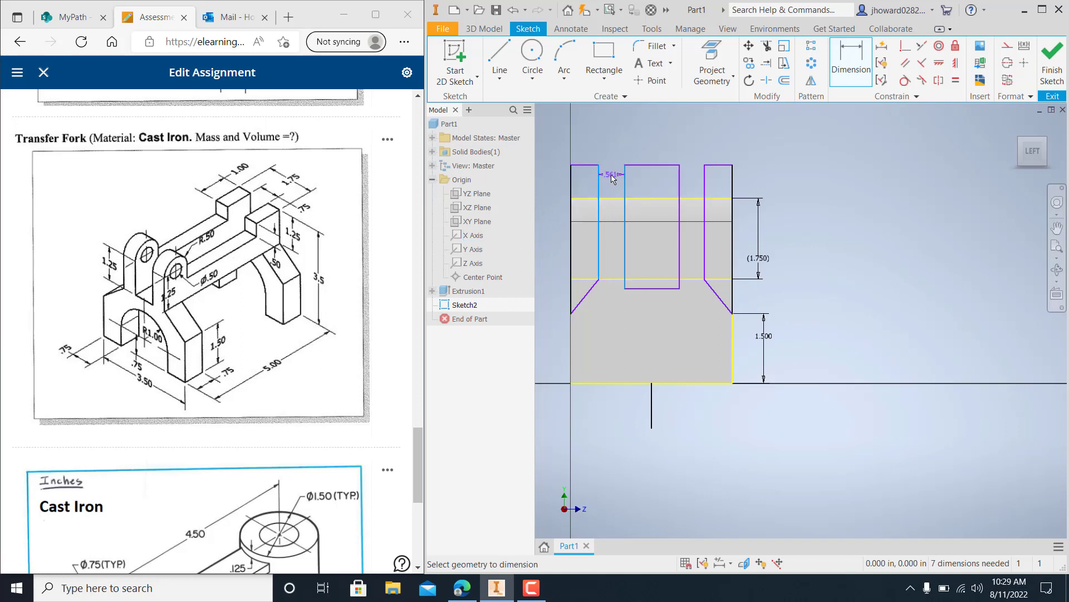
click(611, 176)
text(.5)
key(Return)
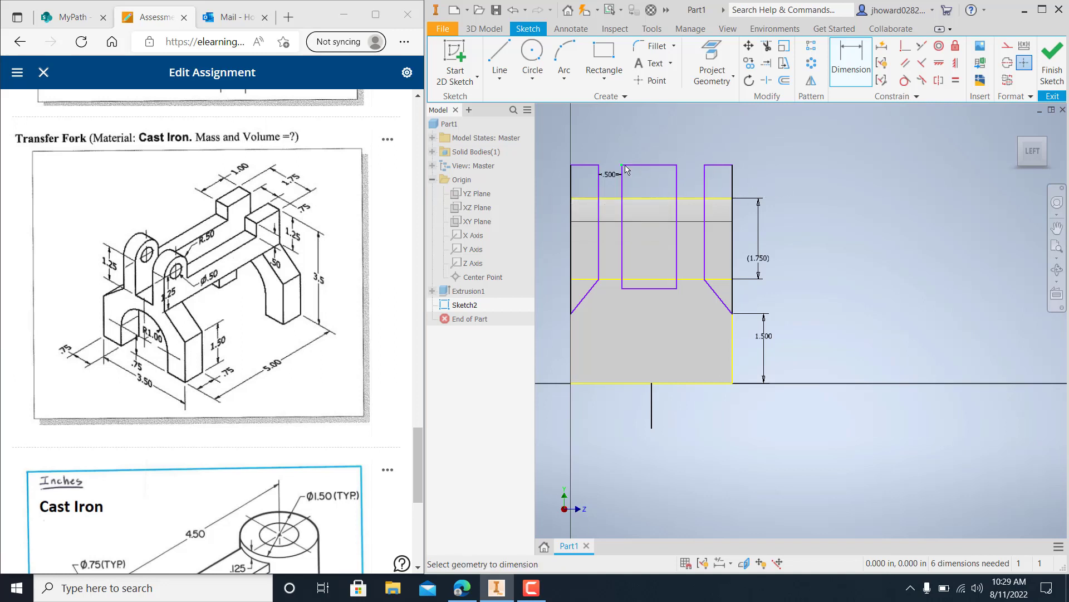
Step: Dimension the middle rectangle's width as 0.75 in
click(653, 166)
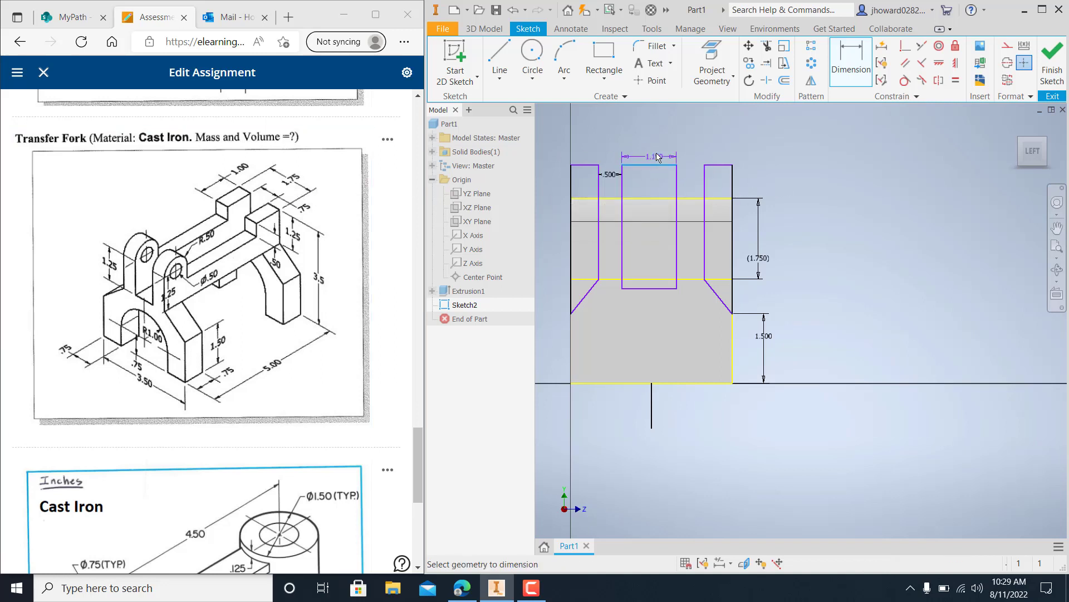
click(644, 149)
text(.75)
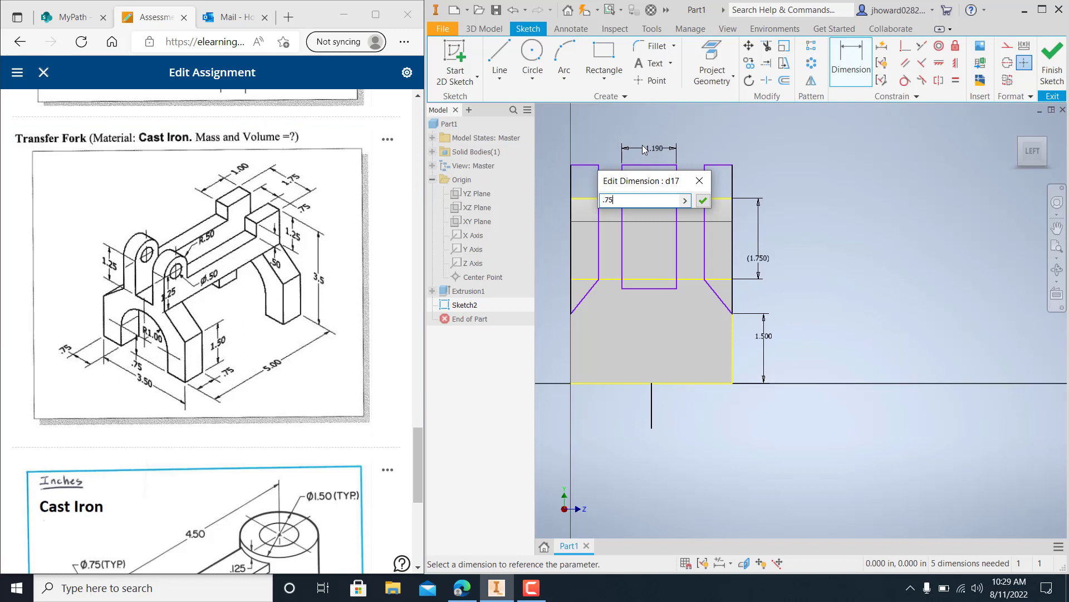
key(Return)
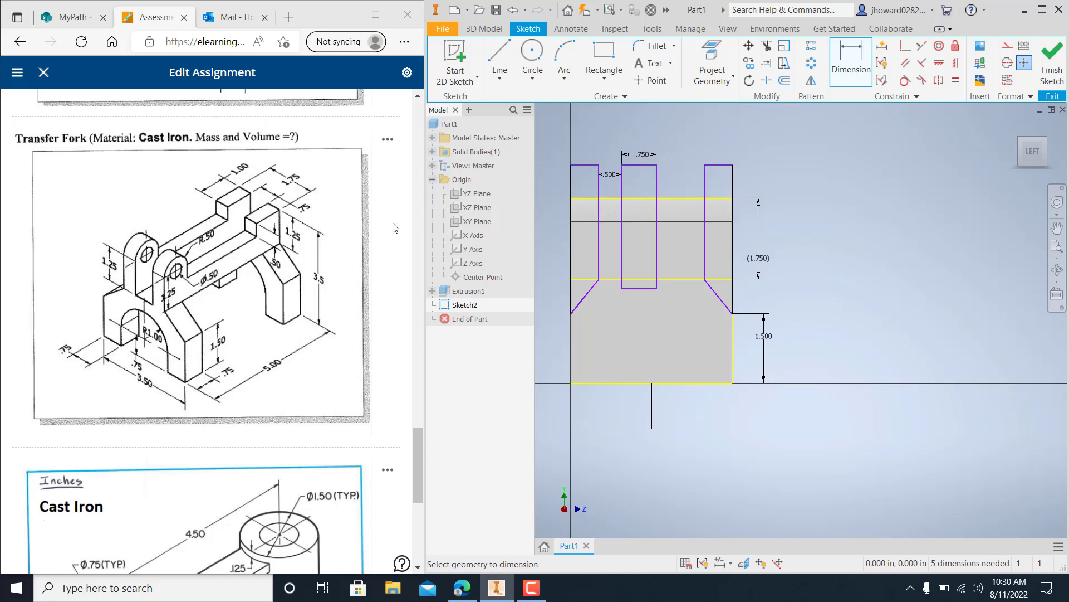
Step: Try a width of 1.75 in for the middle rectangle, and set it back to 0.75 in
click(611, 177)
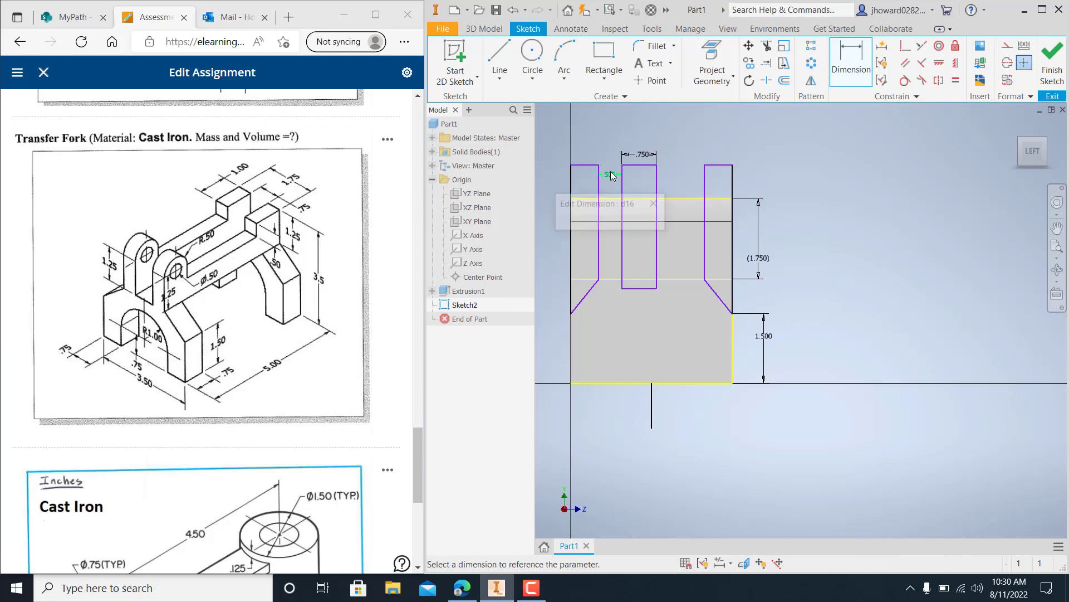
key(BackSpace)
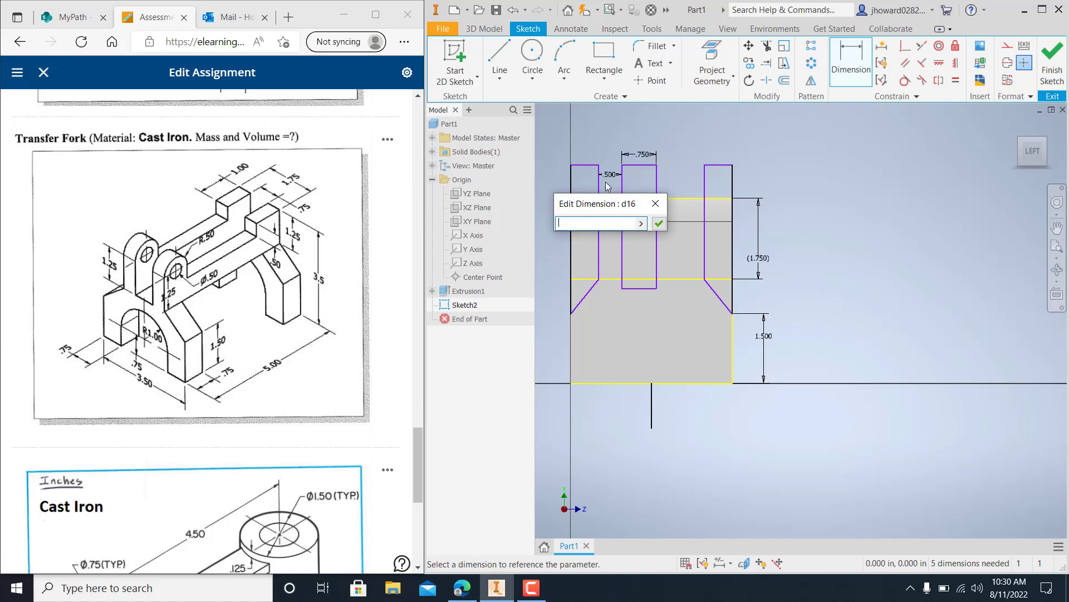
key(Escape)
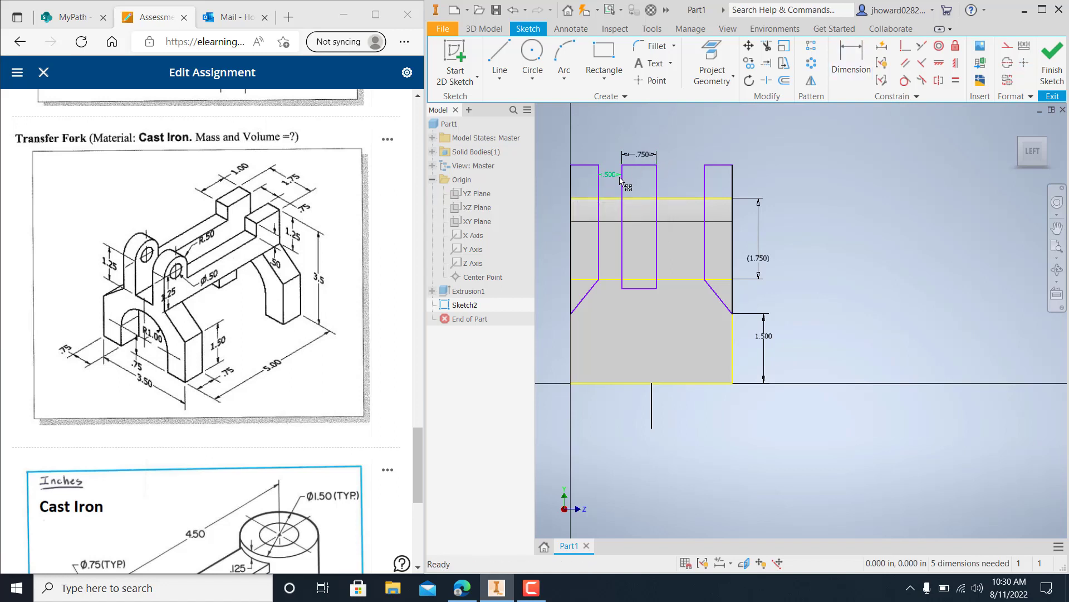
click(642, 158)
click(642, 157)
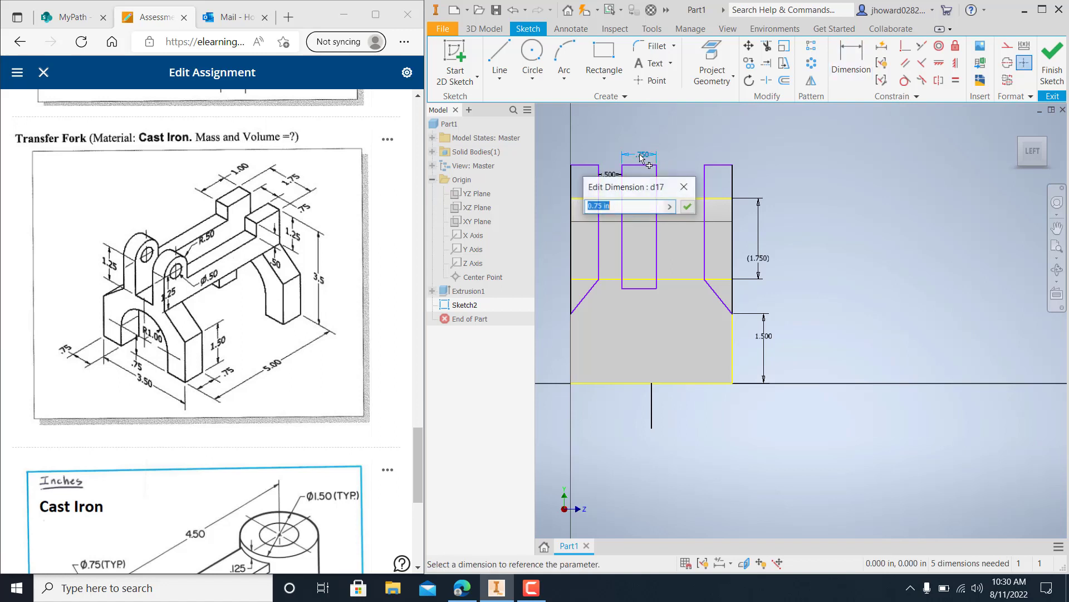
text(1.75)
key(Return)
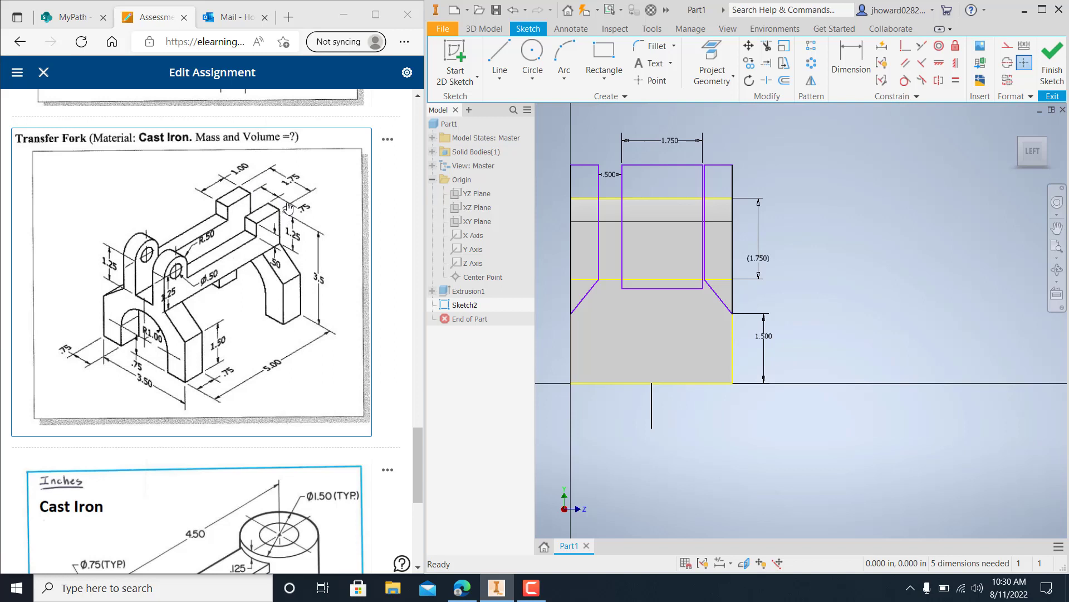
double_click(666, 146)
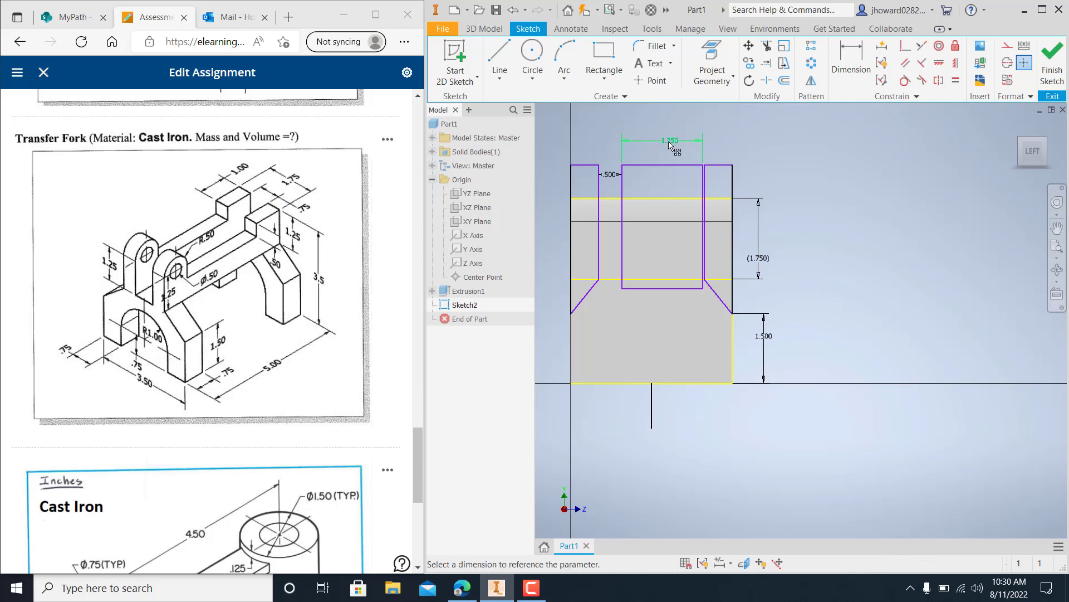
text(.75)
key(Return)
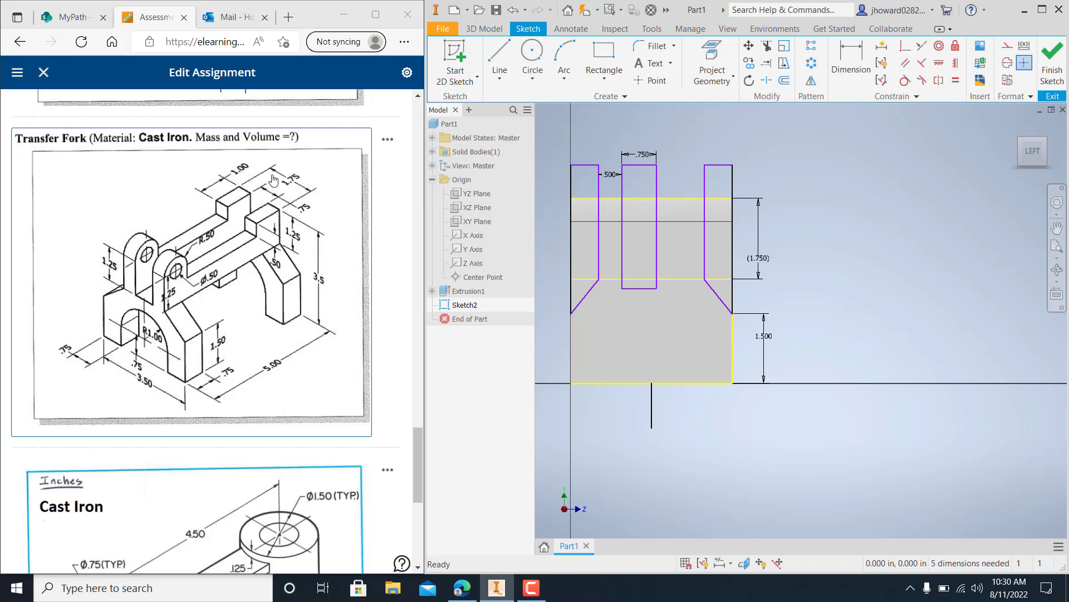
Step: Dimension the distance between the inner vertical lines of the two corner cut shapes as 1.75 in
click(598, 195)
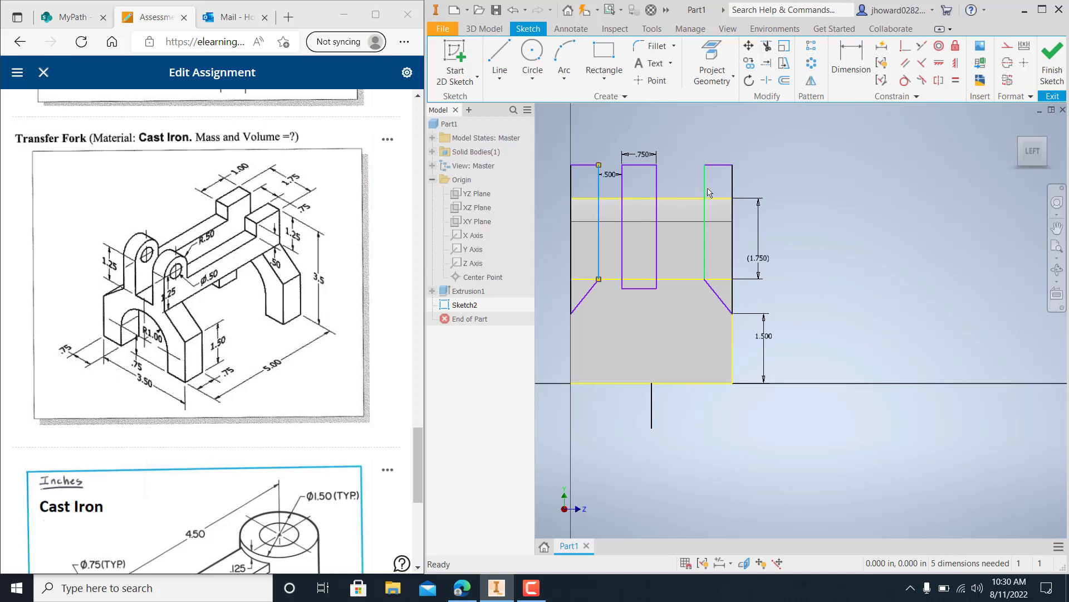
click(862, 58)
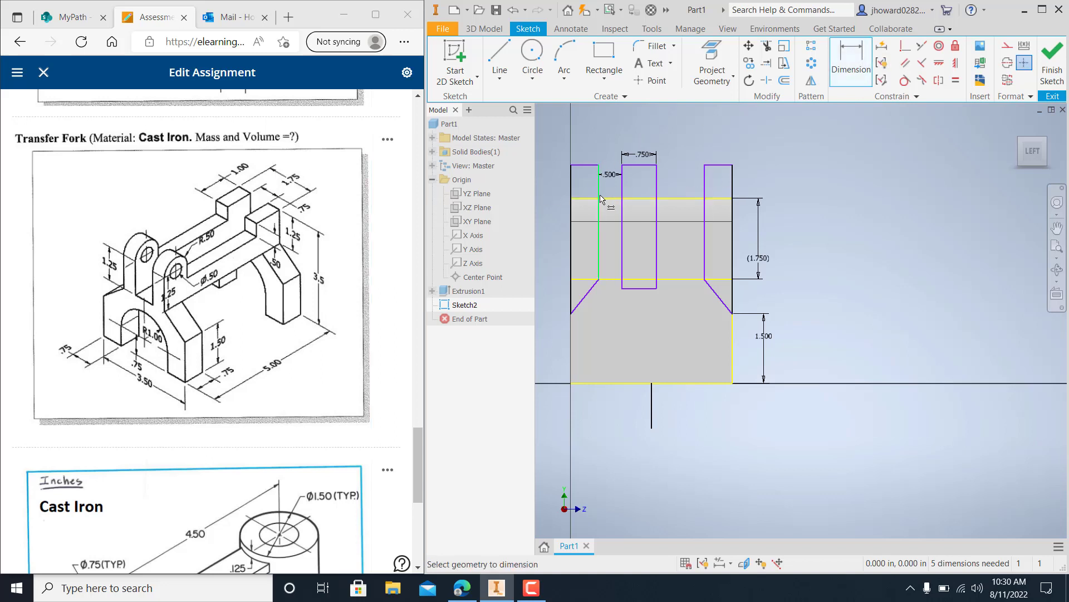
click(599, 198)
click(705, 196)
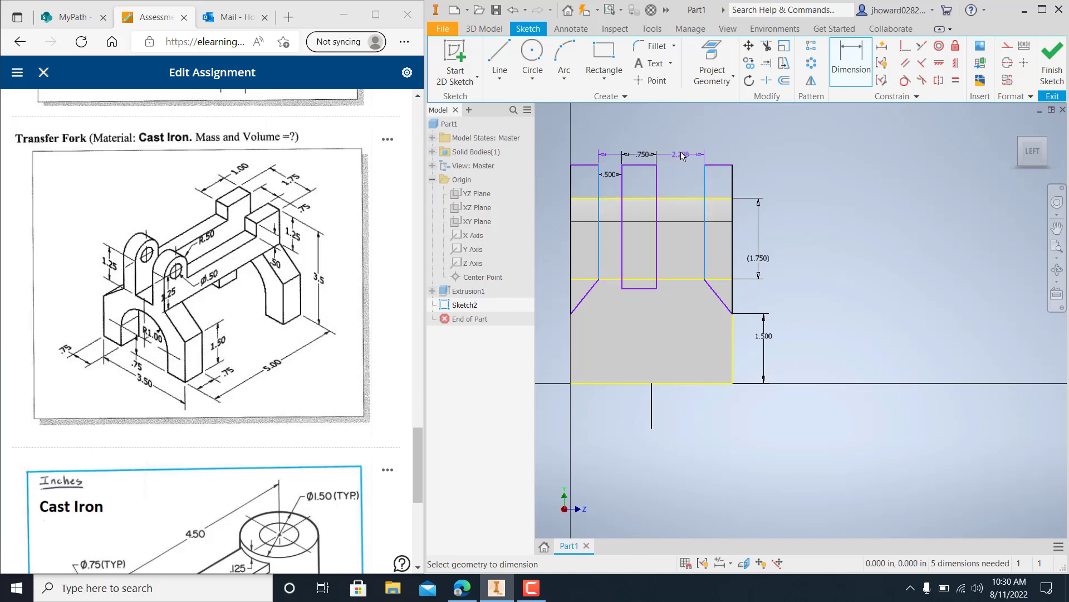
click(657, 132)
text(1)
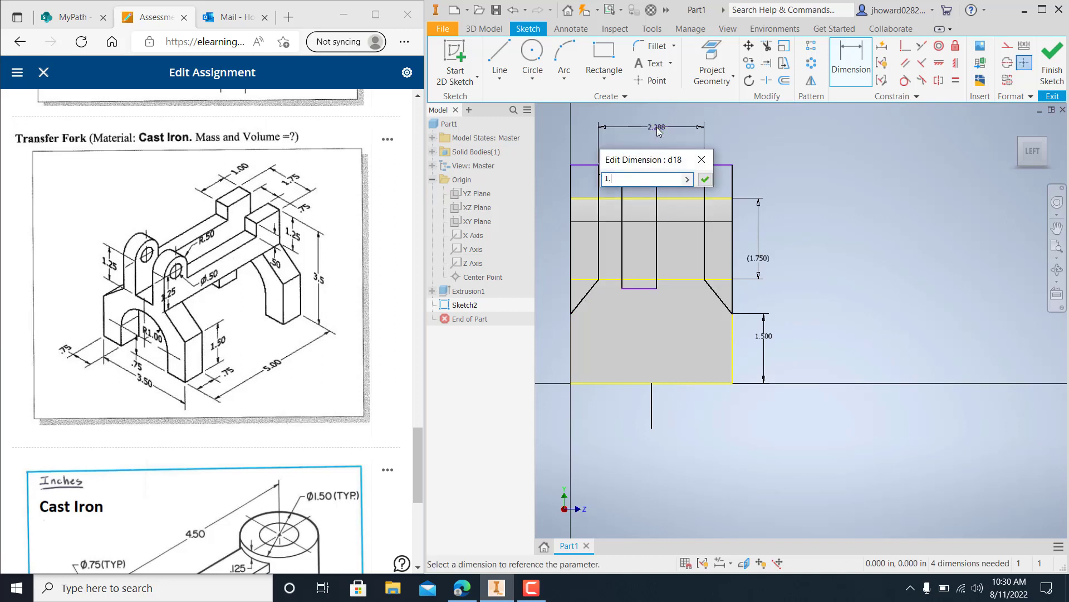
text(.75)
key(Return)
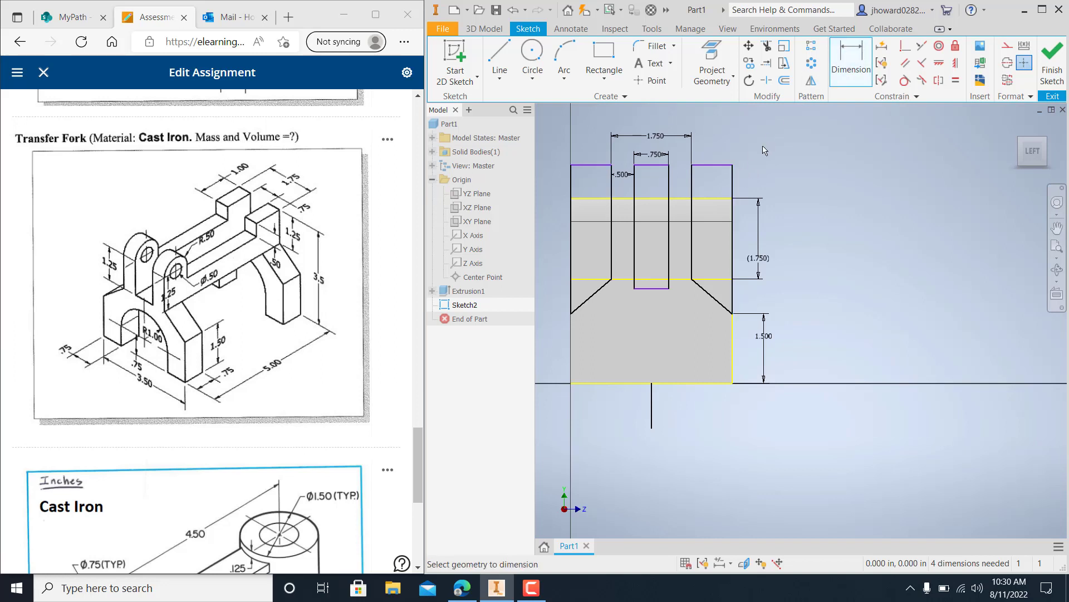
click(720, 166)
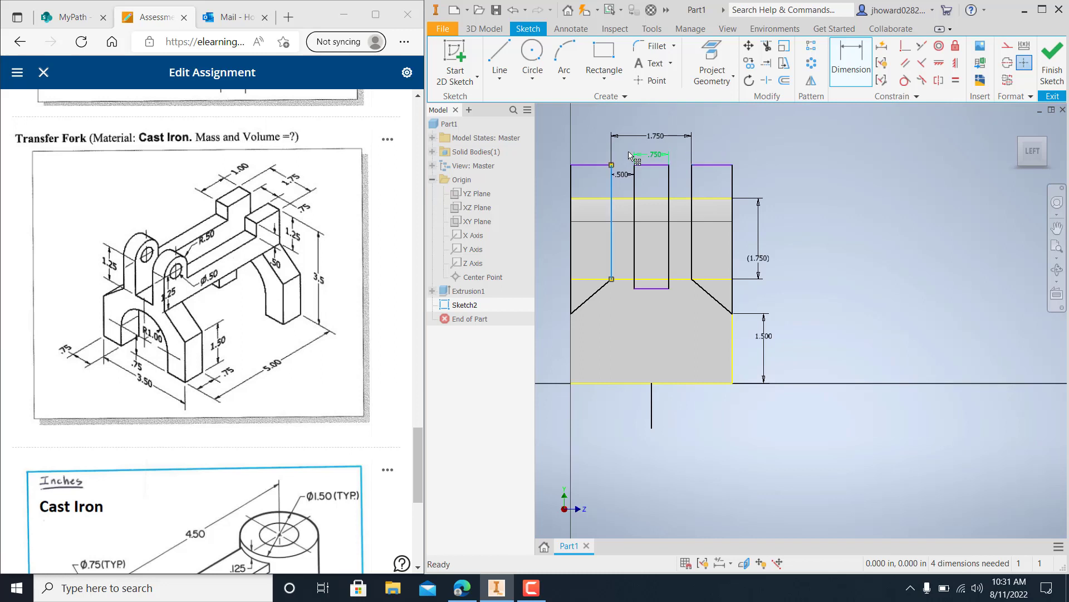
key(Escape)
click(591, 165)
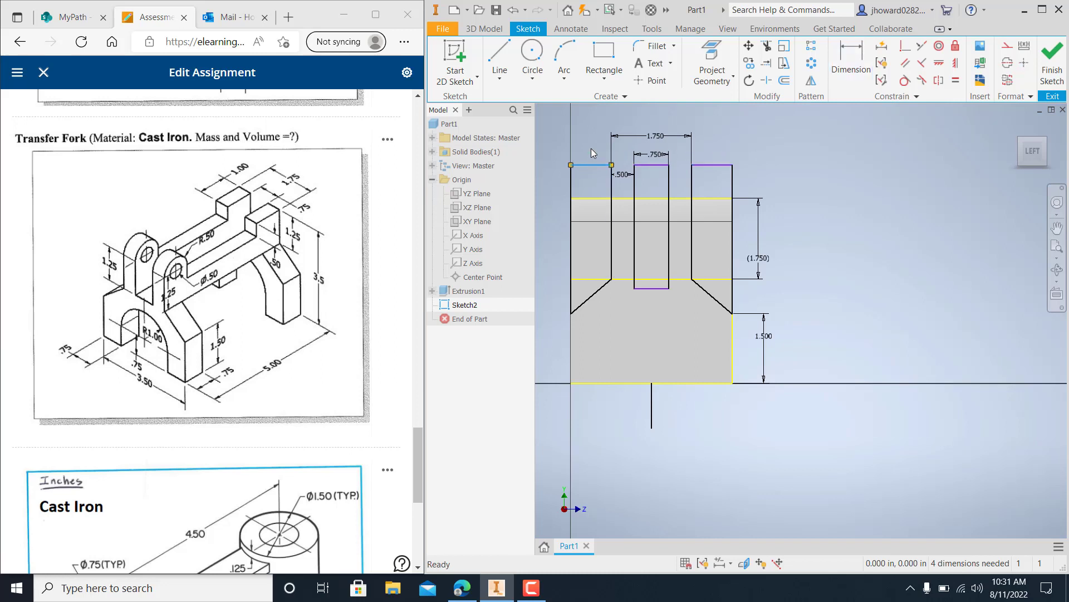
click(851, 62)
key(Escape)
Step: Dimension the middle rectangle's bottom edge 1.25 in below the face's inner horizontal edge near the top
click(852, 60)
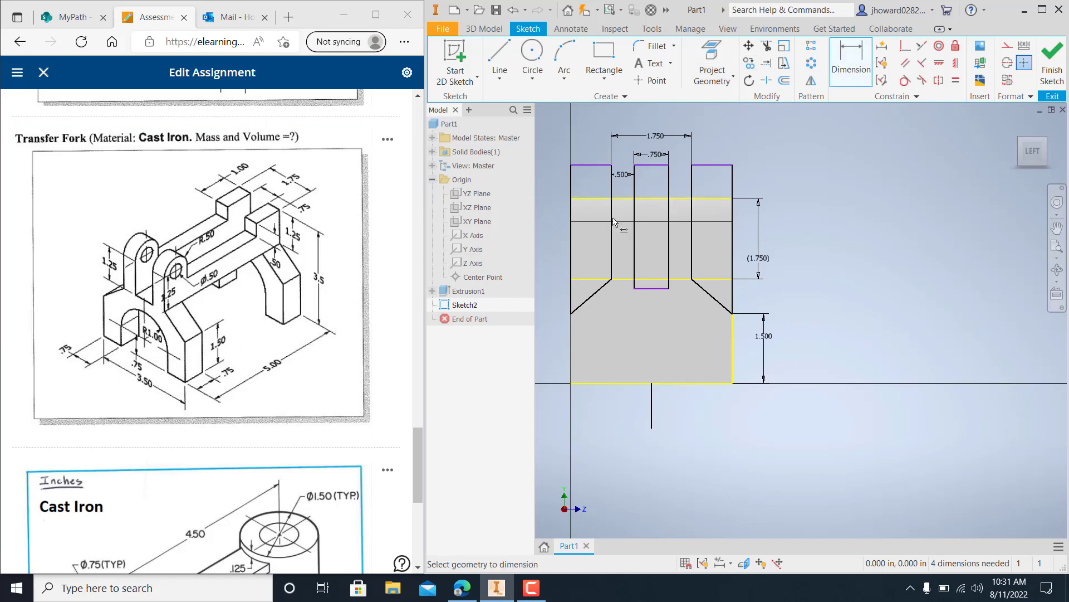
click(644, 222)
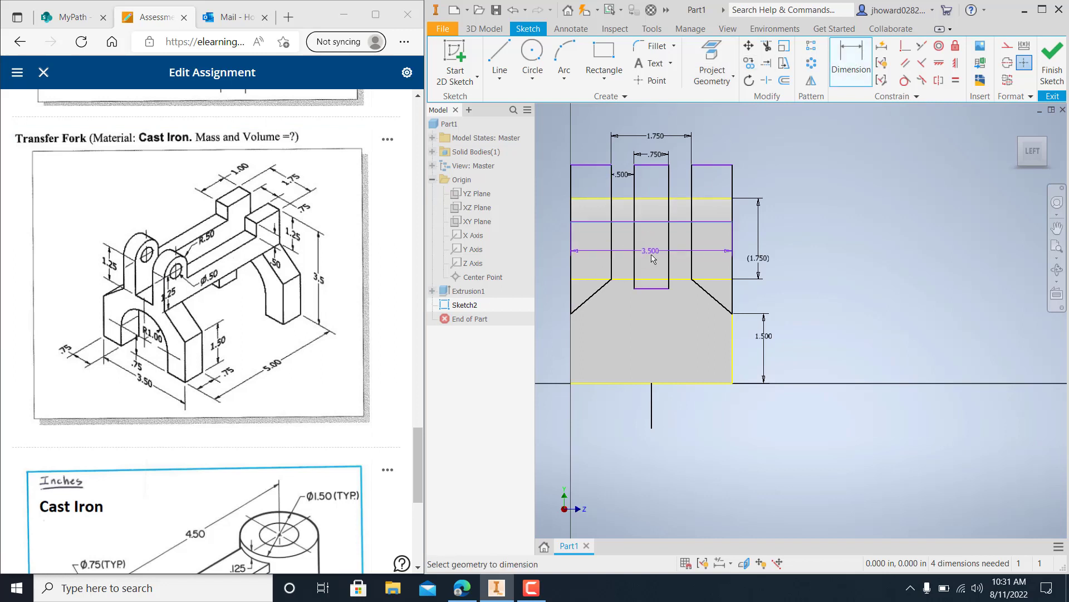
click(653, 289)
click(643, 260)
text(1.2)
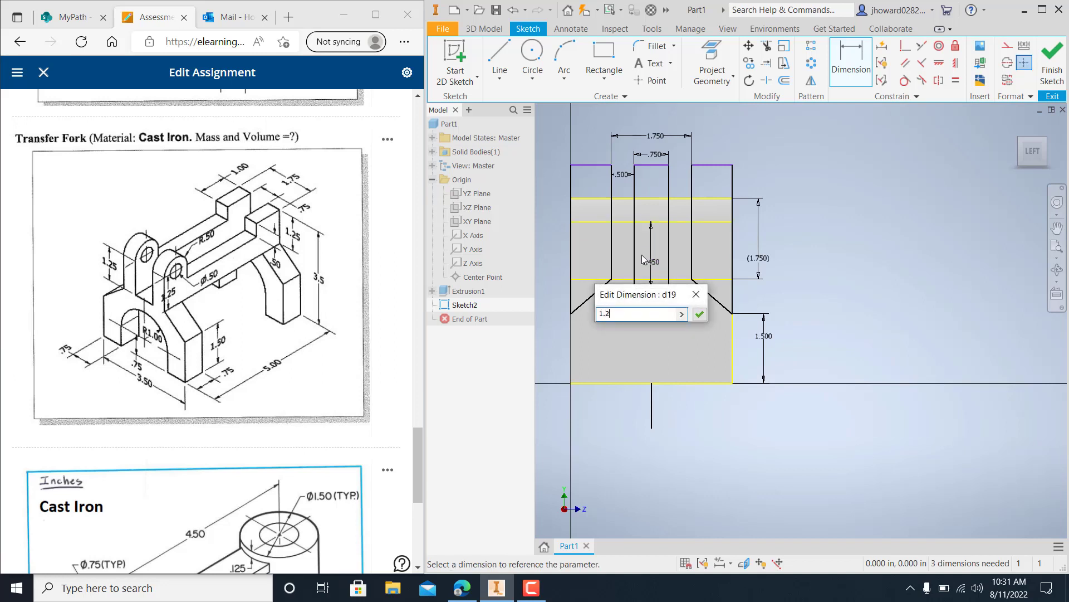
text(5)
key(Return)
key(Escape)
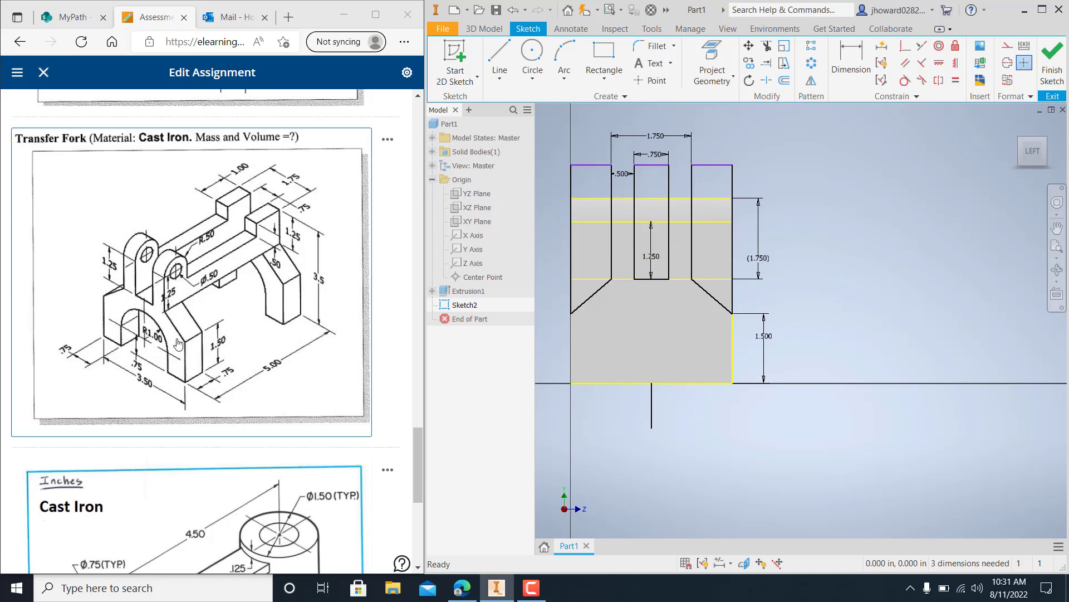
Step: Draw a 2 in diameter circle centred on the face's vertical centreline, just above its bottom edge
click(532, 56)
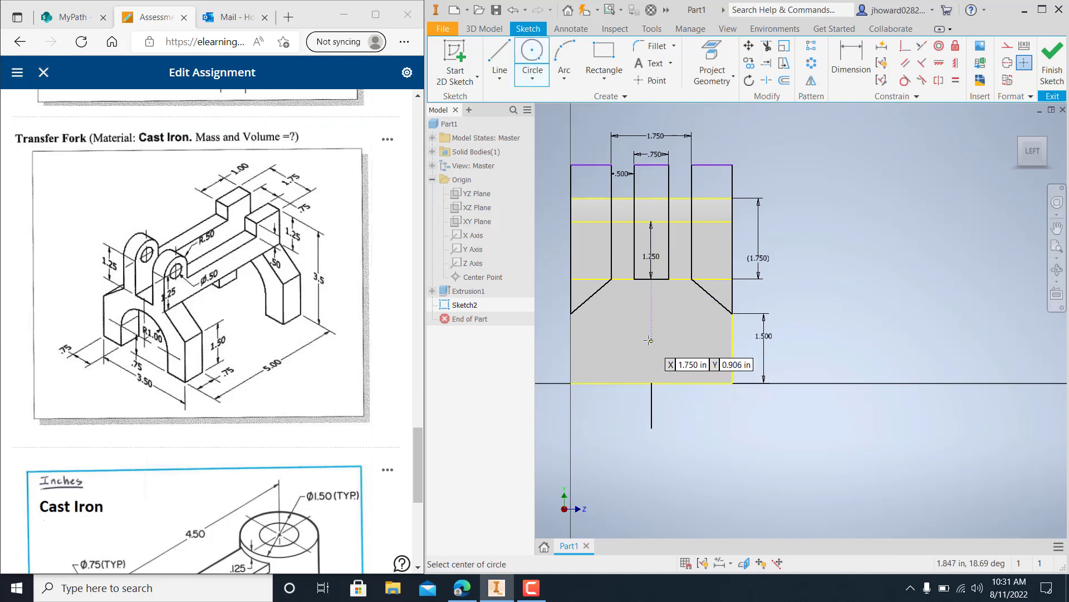
click(652, 375)
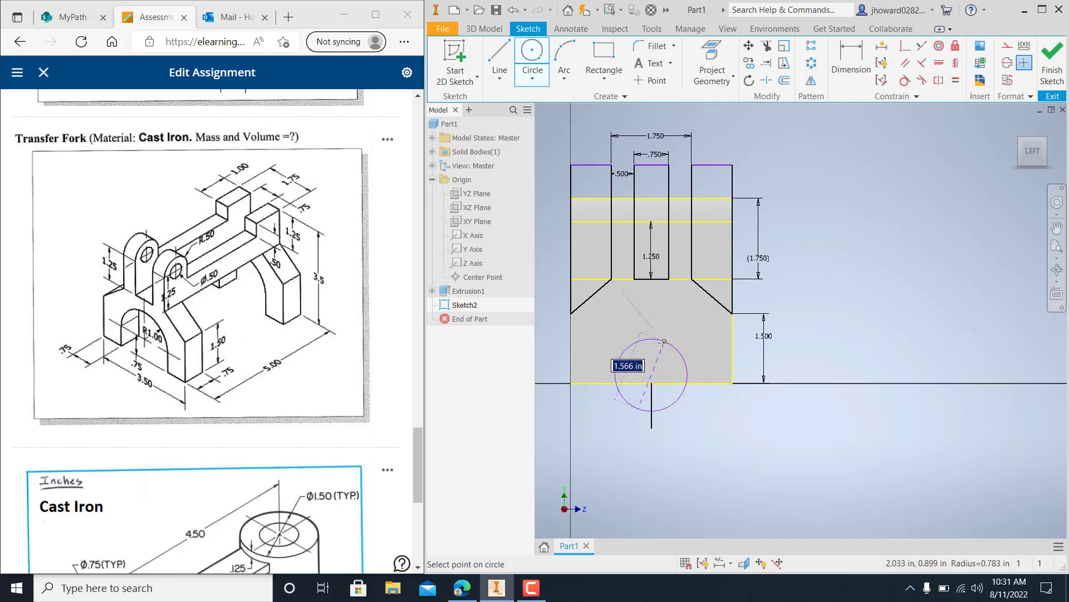
text(2)
key(Return)
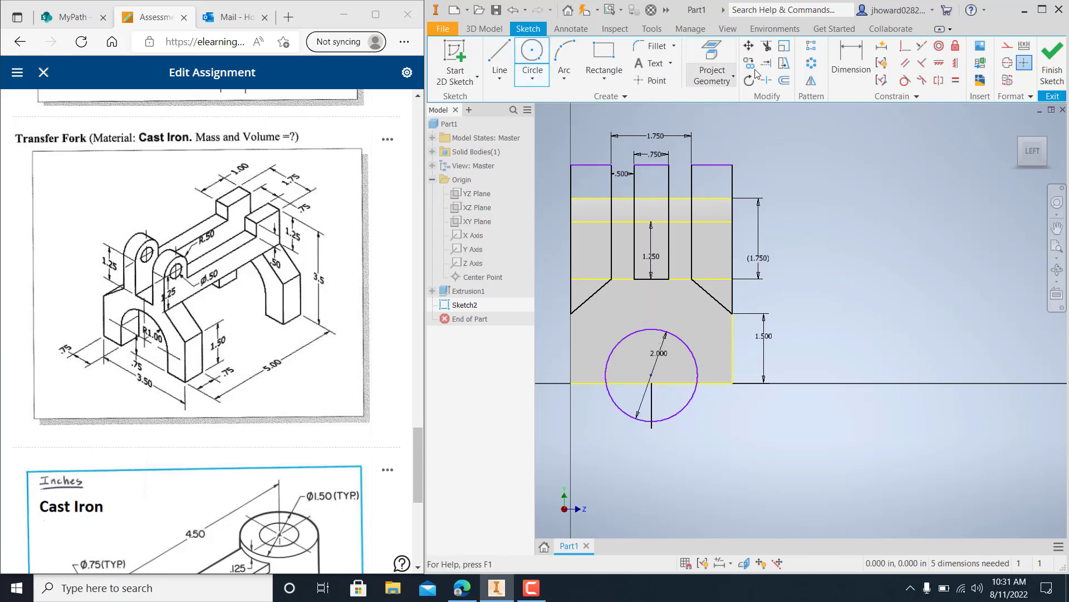
Step: Dimension the circle's centre 0.75 in above the face's bottom edge
click(851, 61)
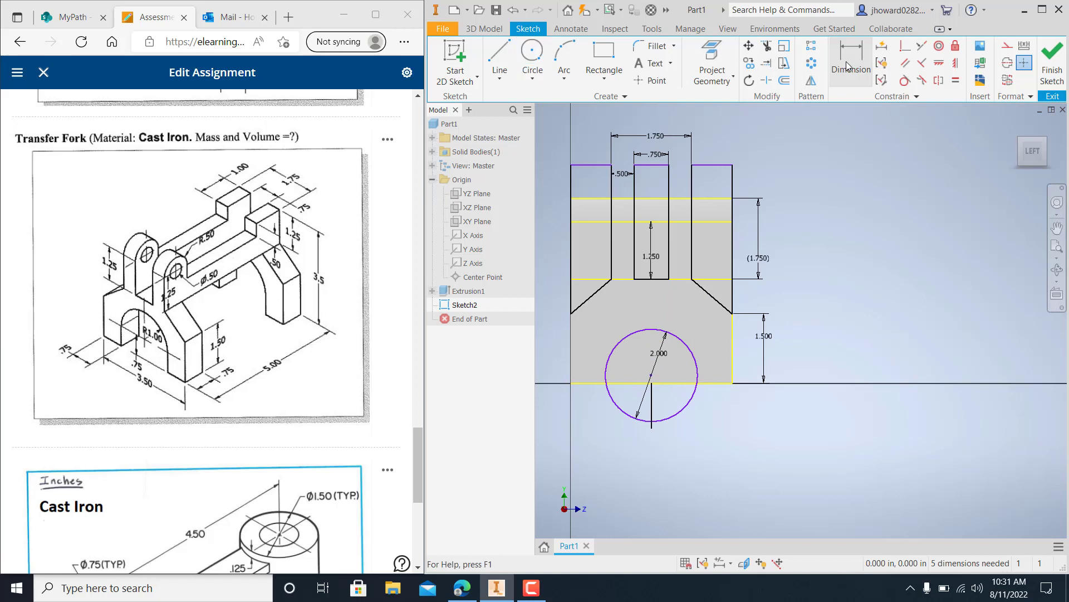
click(608, 379)
click(591, 383)
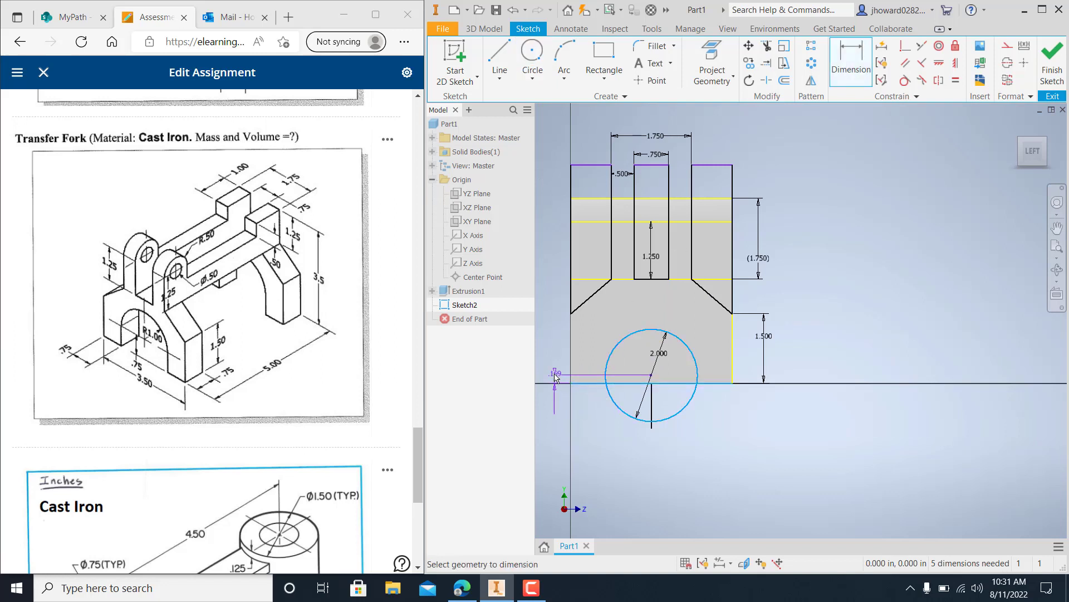
click(553, 377)
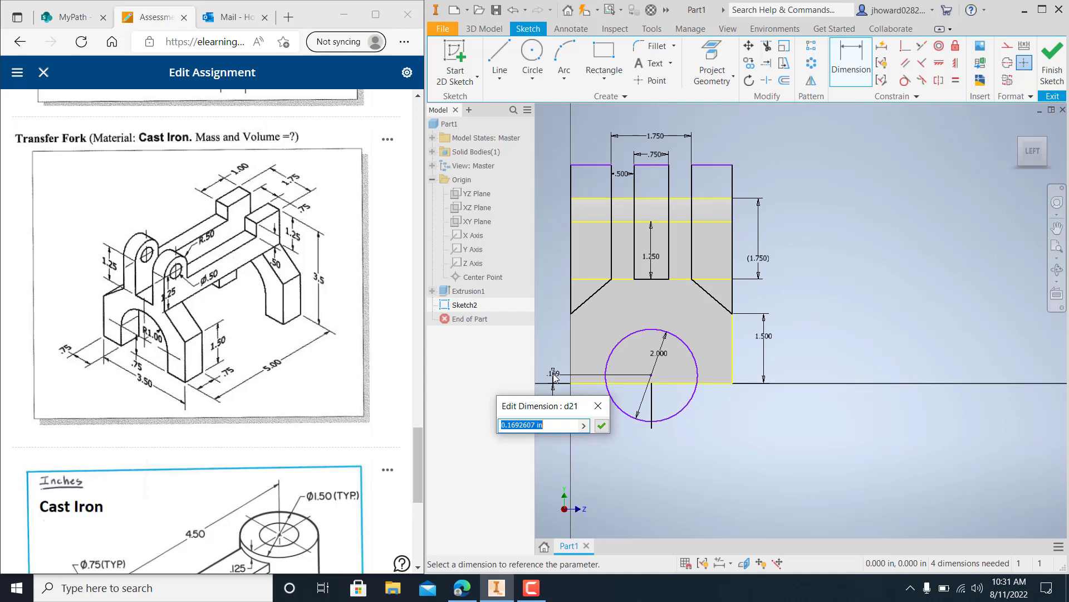
text(.75)
key(Return)
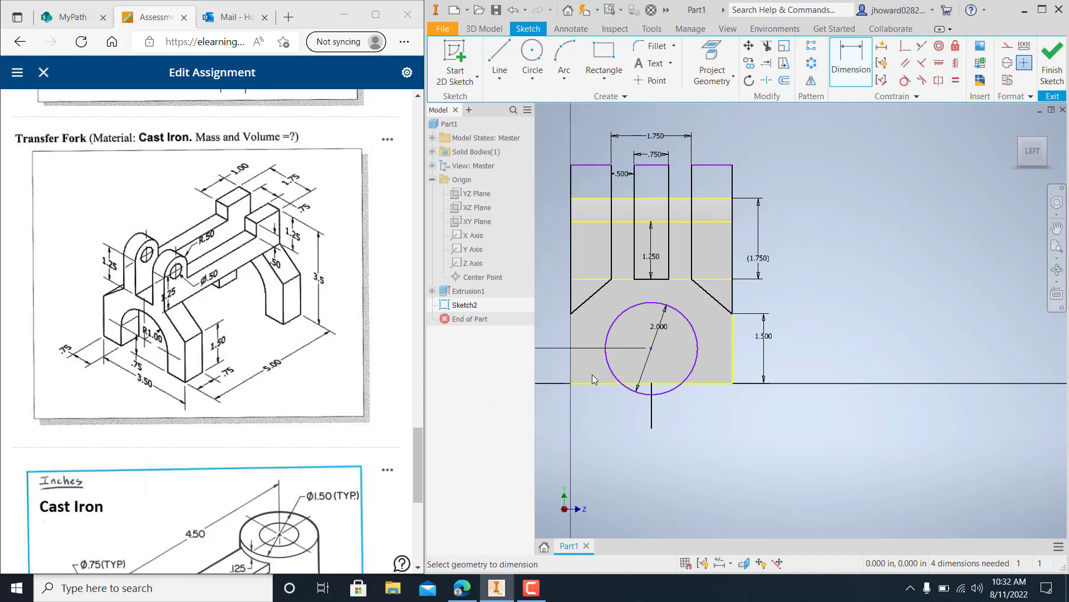
key(Escape)
Step: Draw two vertical tangent lines, each 0.75 in long, from the circle's left and right sides down to the face's bottom edge
key(l)
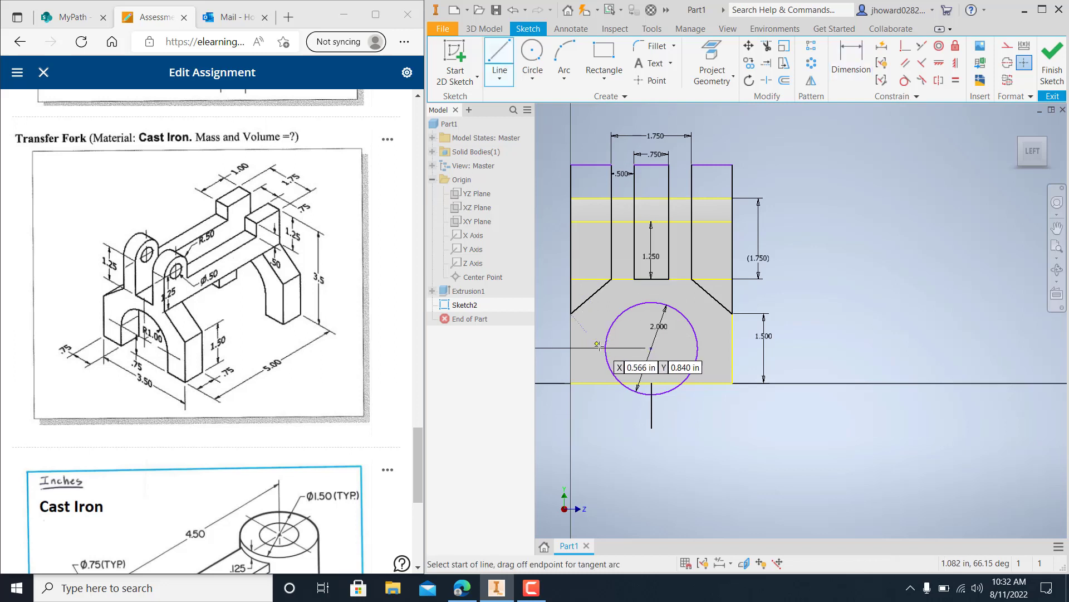
click(605, 347)
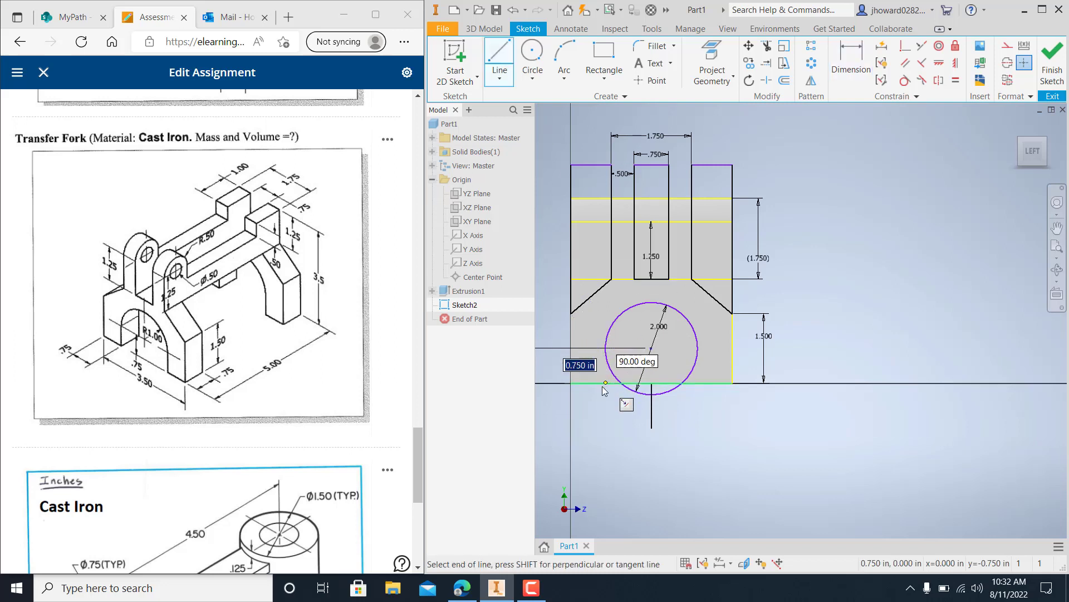
key(Return)
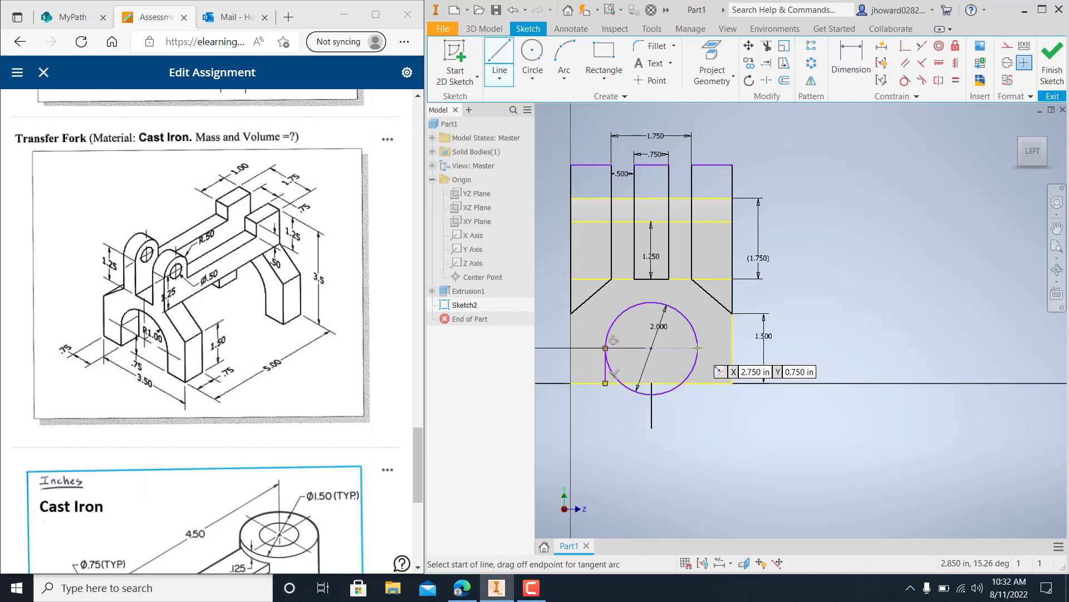
click(698, 347)
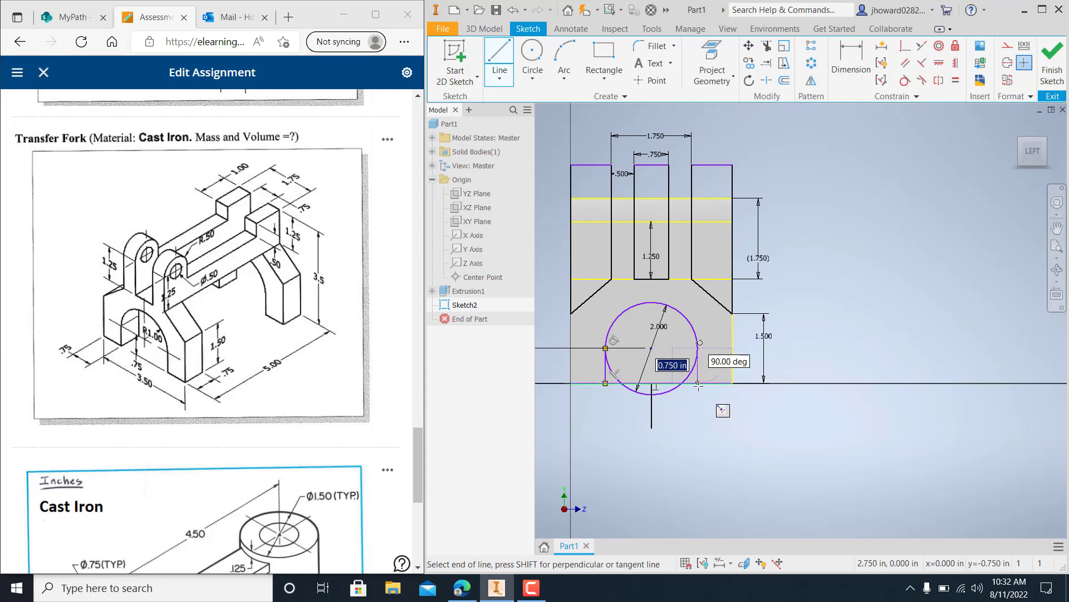
key(Return)
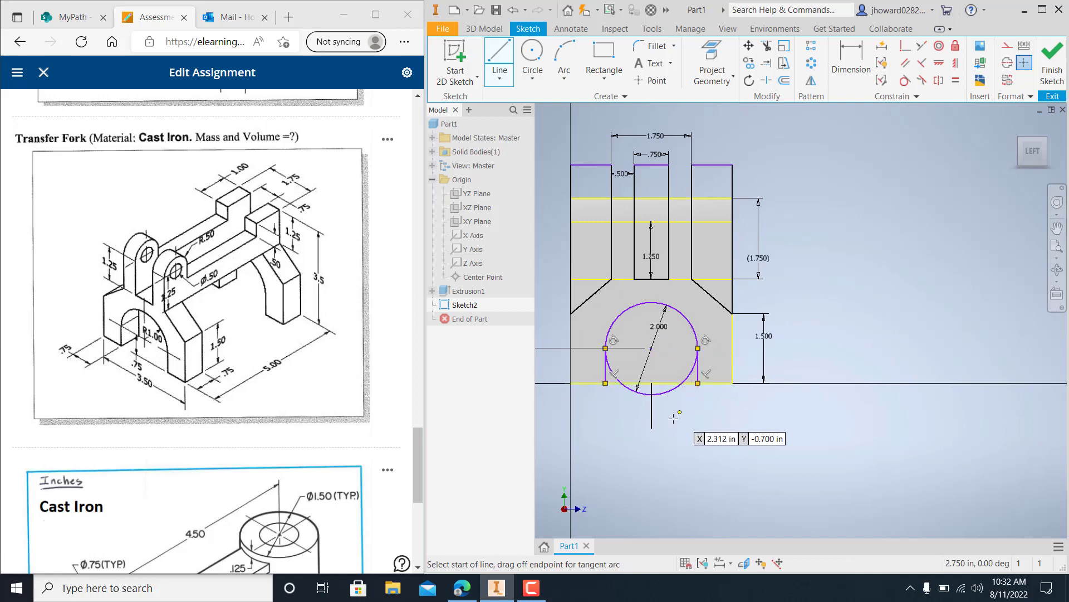
Step: Close the arch shape with connected lines that run below the face's bottom edge between the two vertical lines
click(697, 384)
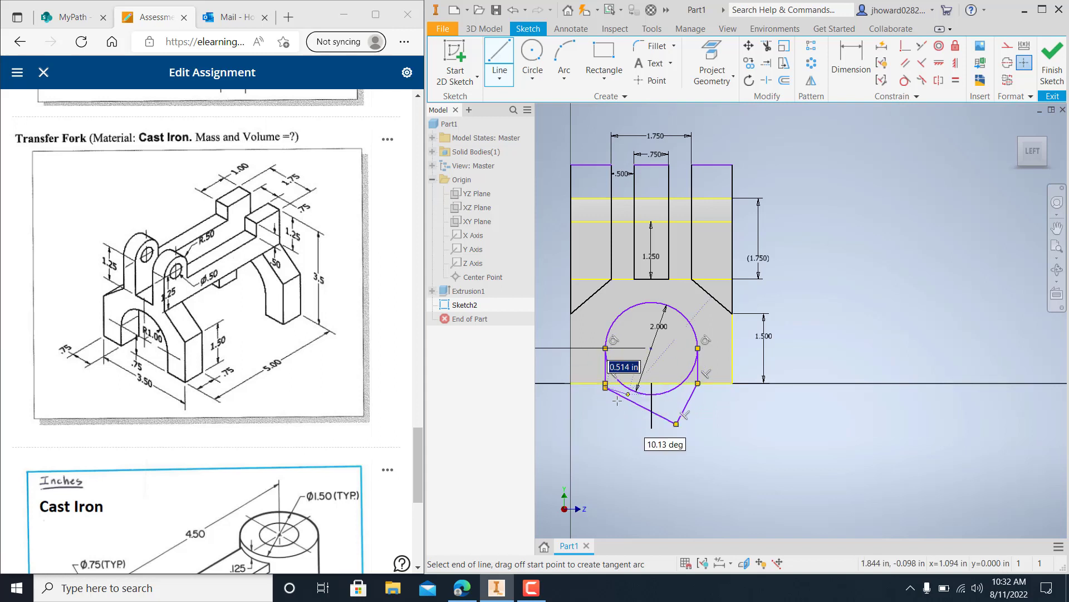
scroll(608, 393, down, 5)
scroll(608, 394, up, 6)
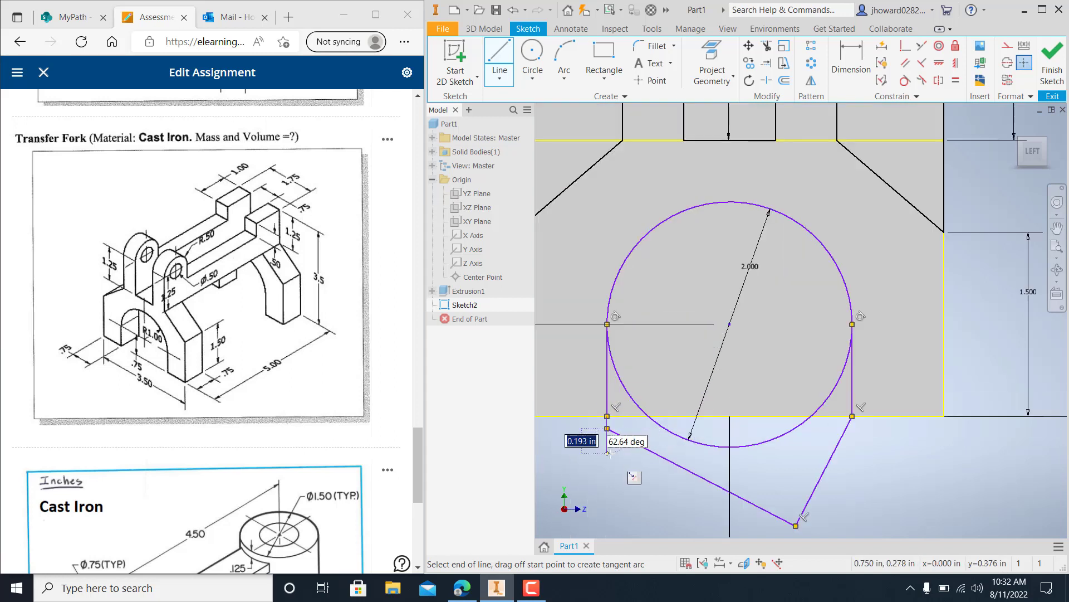
click(608, 428)
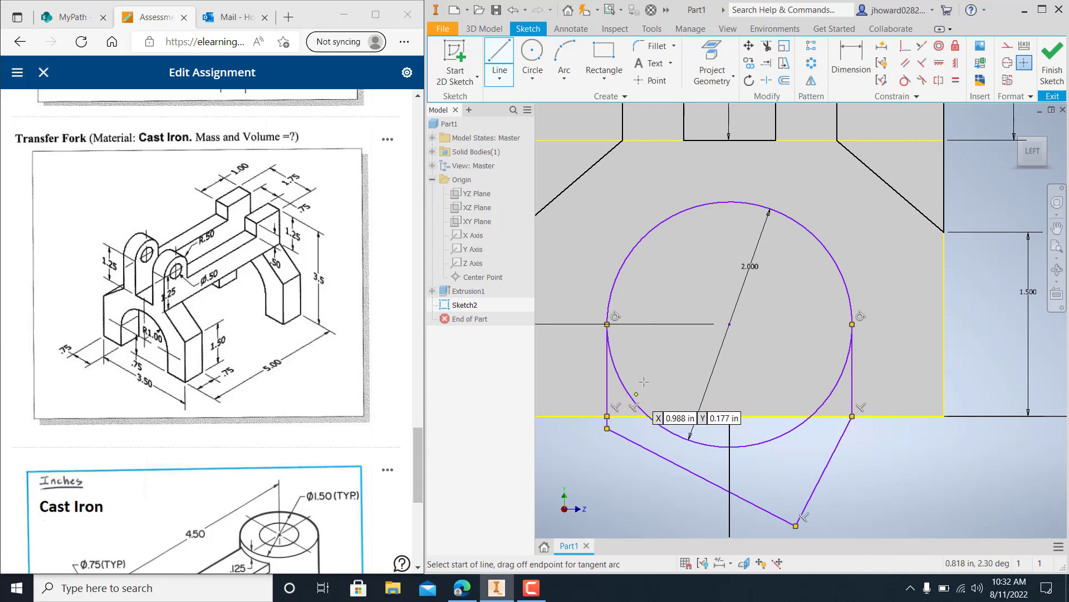
key(Escape)
scroll(662, 351, down, 4)
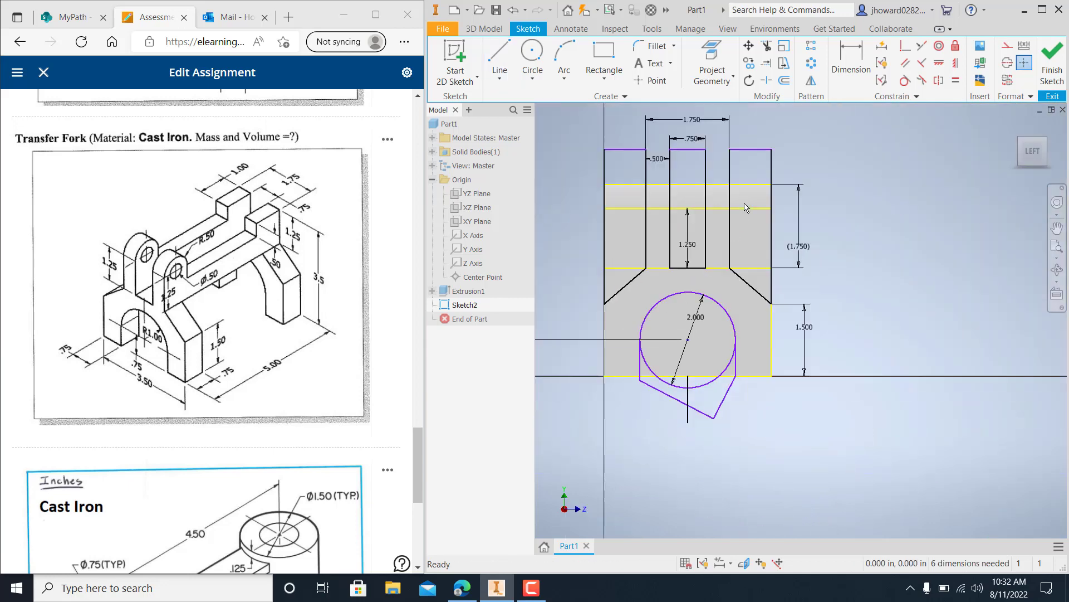
Step: Trim away the lower half of the circle, including the leftover arc piece, to leave the arch outline
click(767, 46)
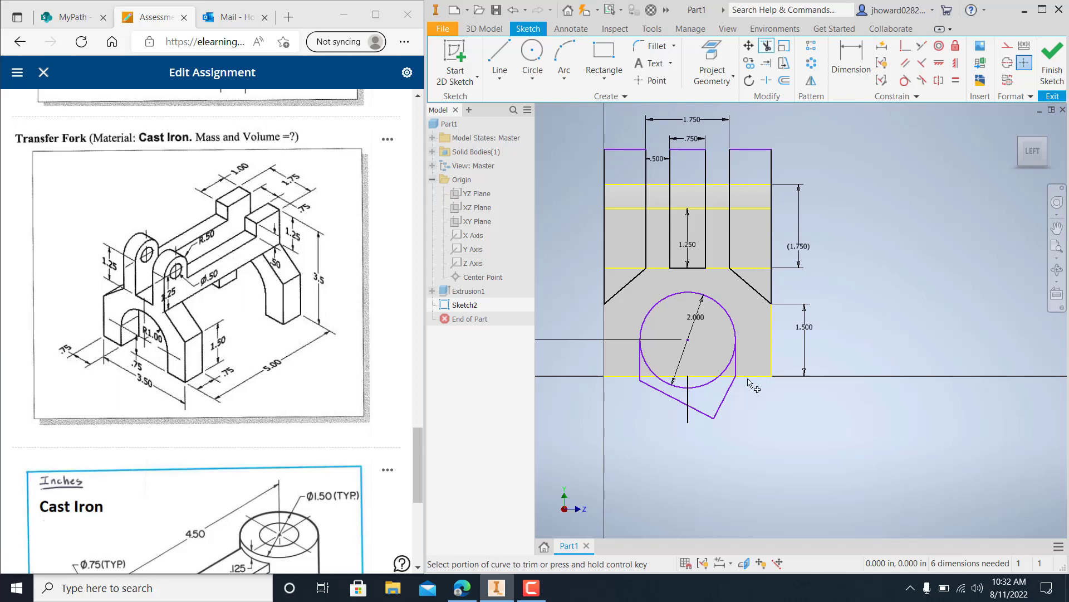
click(702, 389)
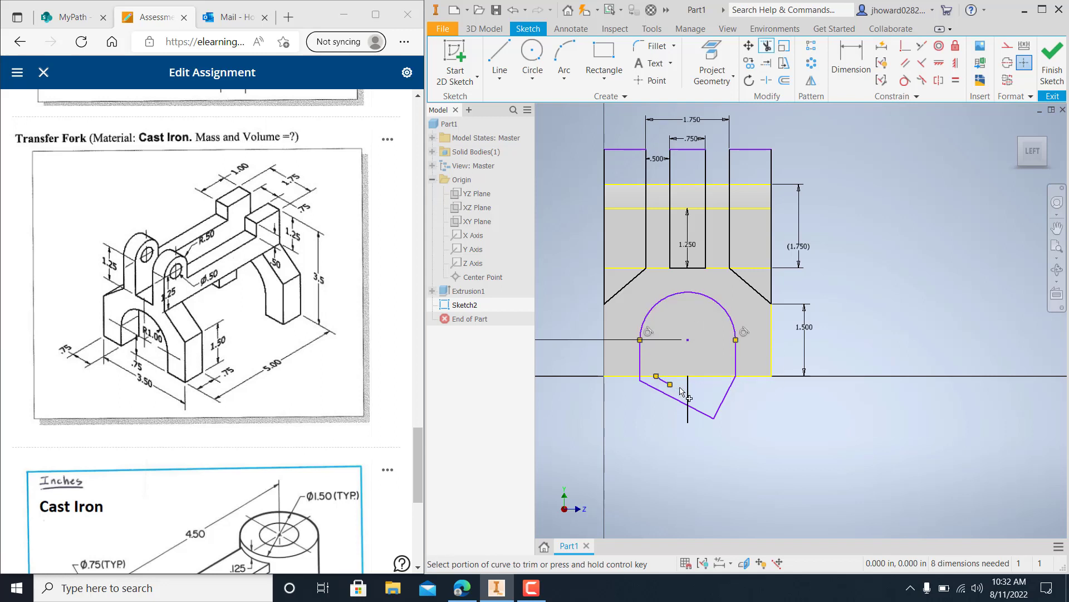
click(661, 385)
key(Escape)
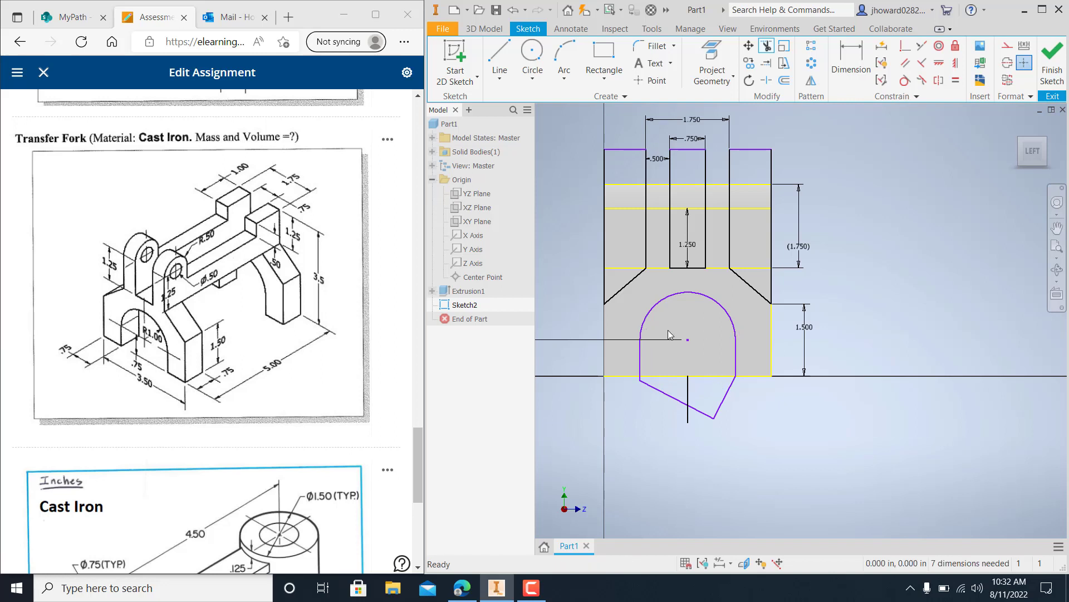
Step: Finish the sketch and set up a Through All cut extrusion with the corner shapes, middle rectangle and arch as profiles
scroll(738, 342, down, 2)
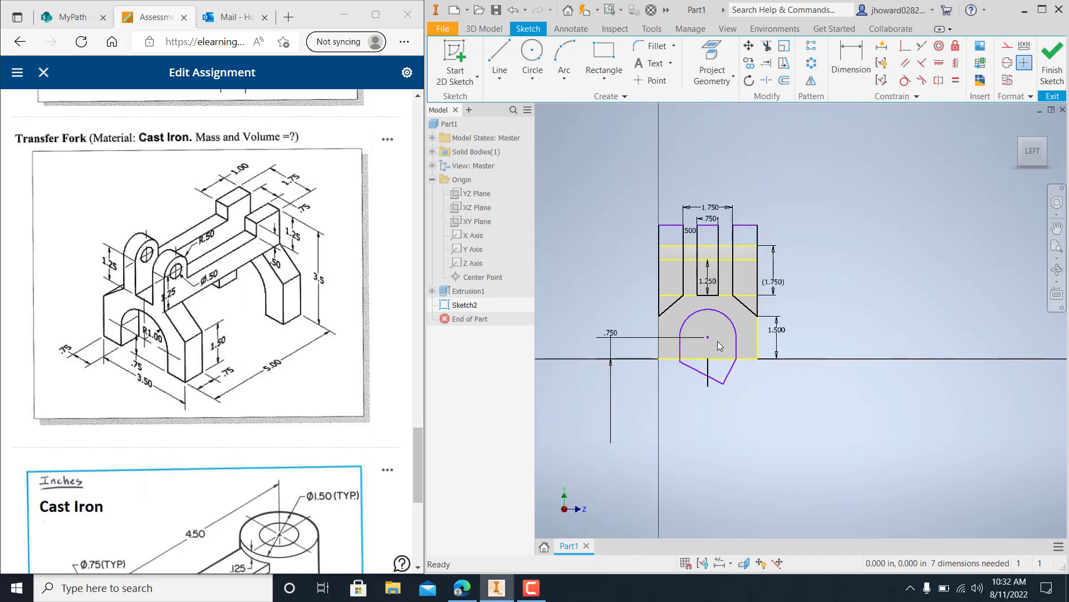
click(1052, 71)
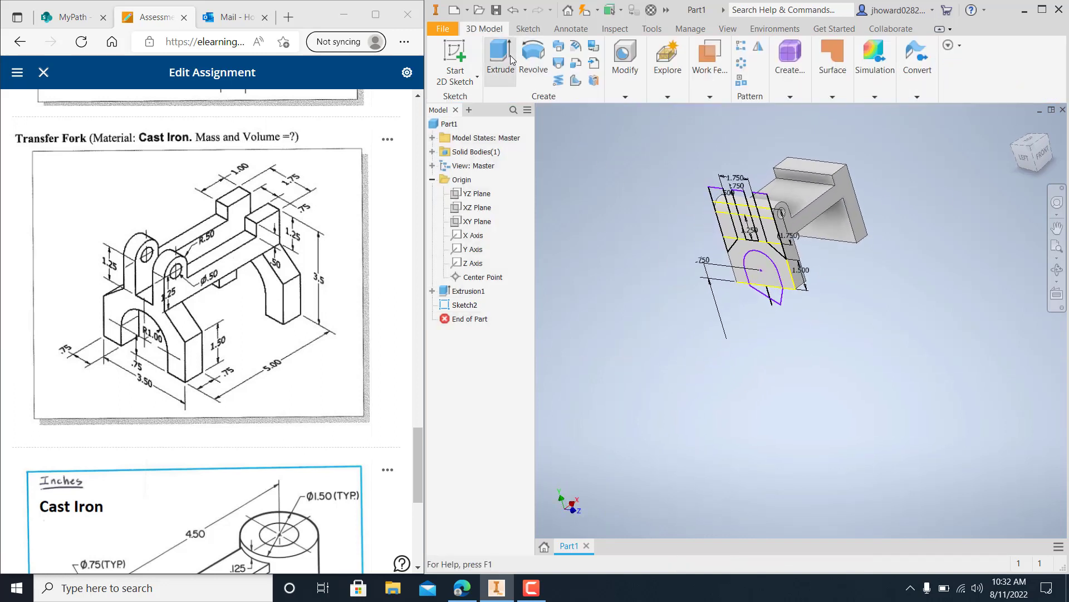
click(511, 58)
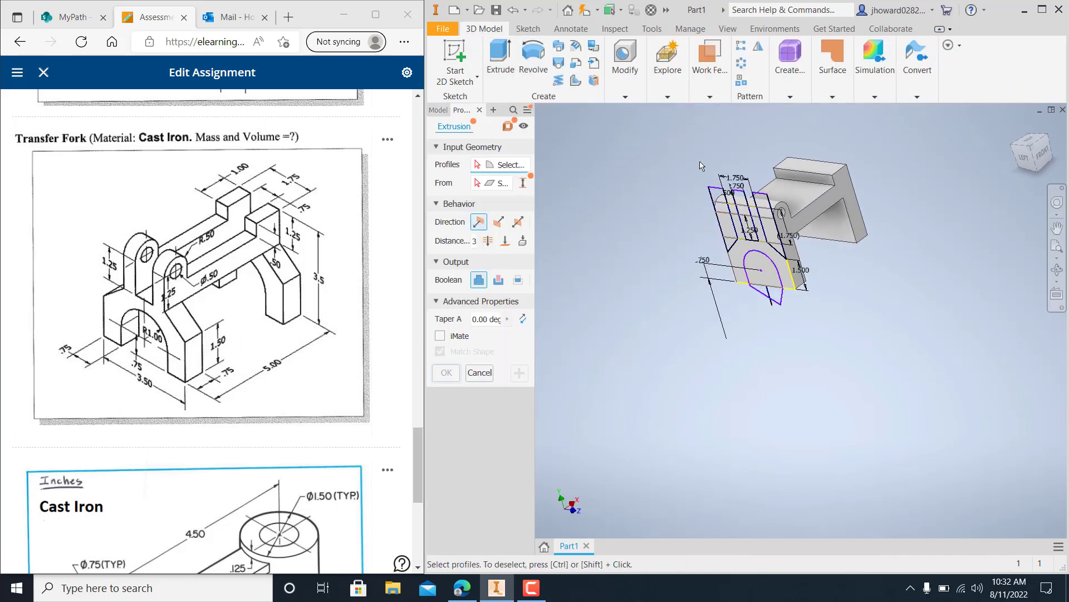
click(500, 280)
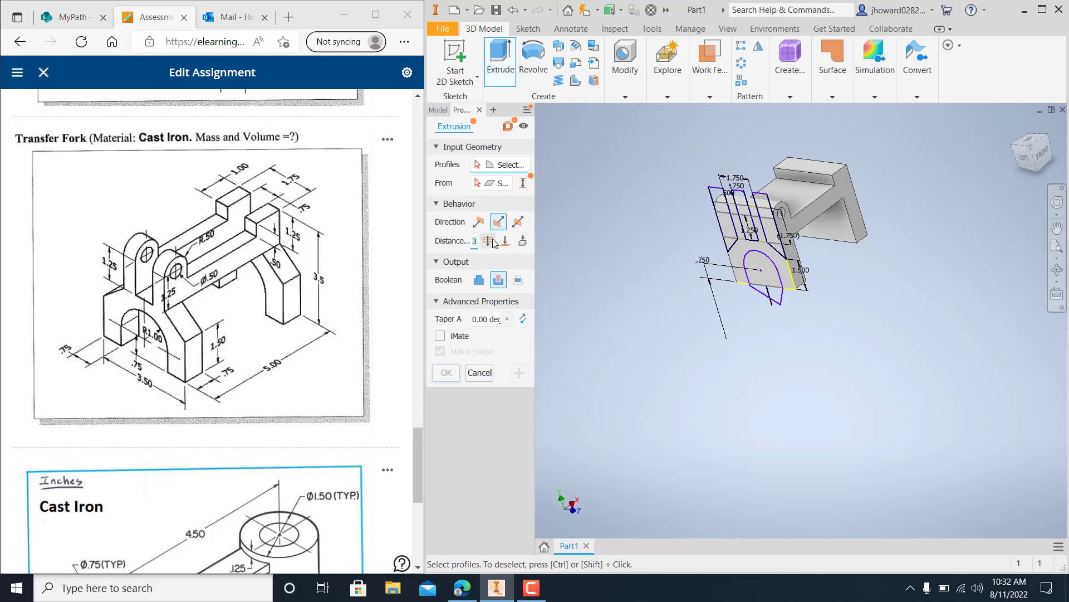
click(724, 203)
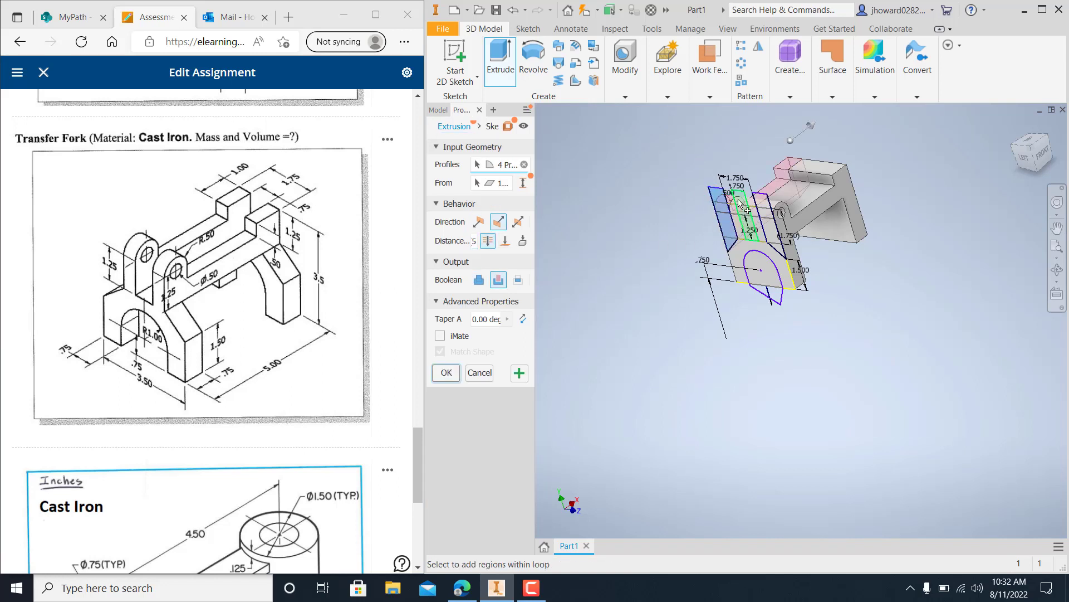
click(740, 205)
click(762, 207)
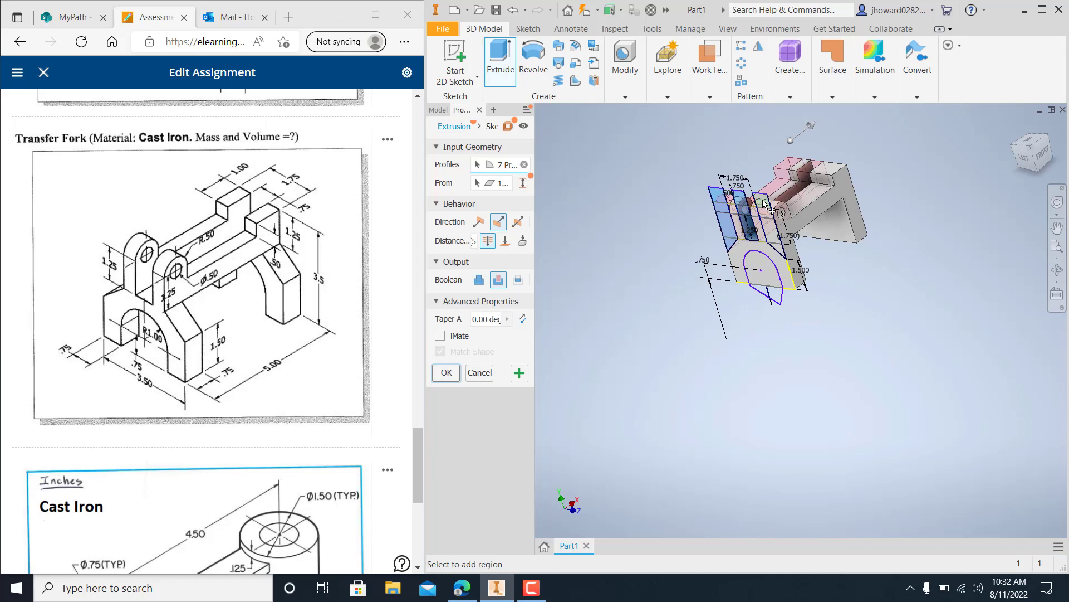
click(769, 207)
click(772, 277)
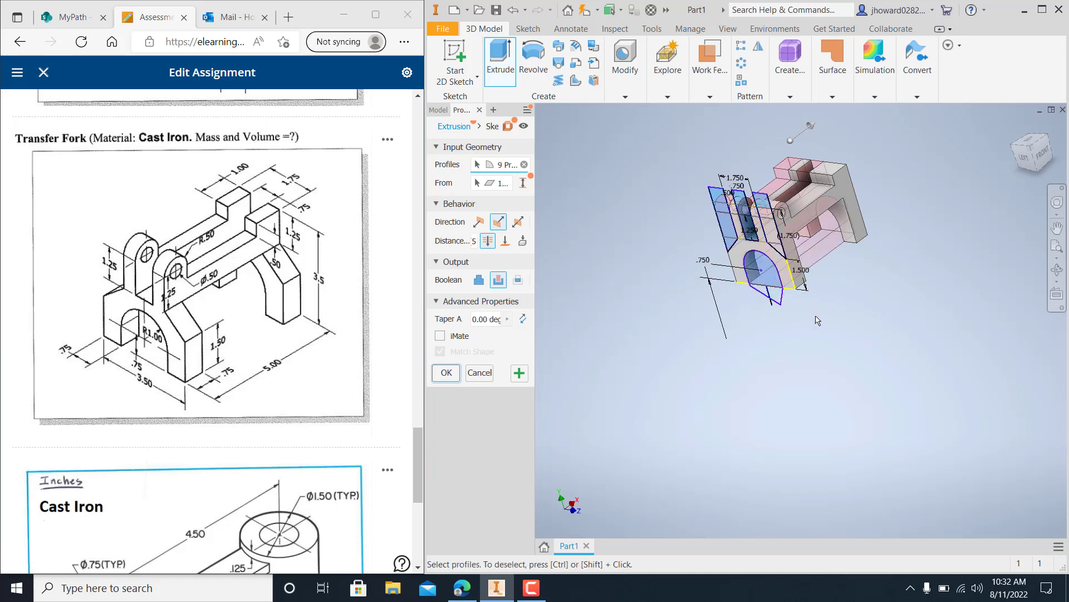
Step: Add the remaining regions of the right corner shape to the cut profiles and complete the extrusion
mouse_move(817, 319)
shift+middle_down()
mouse_move(845, 303)
mouse_move(801, 303)
mouse_move(824, 317)
mouse_move(836, 309)
mouse_move(826, 328)
shift+middle_up()
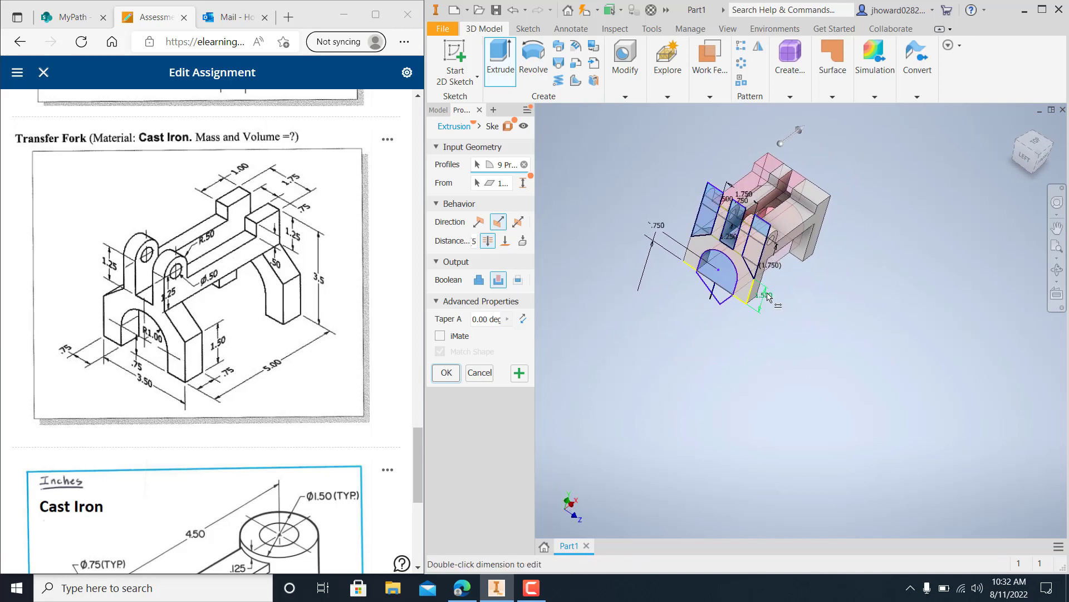
scroll(764, 233, down, 5)
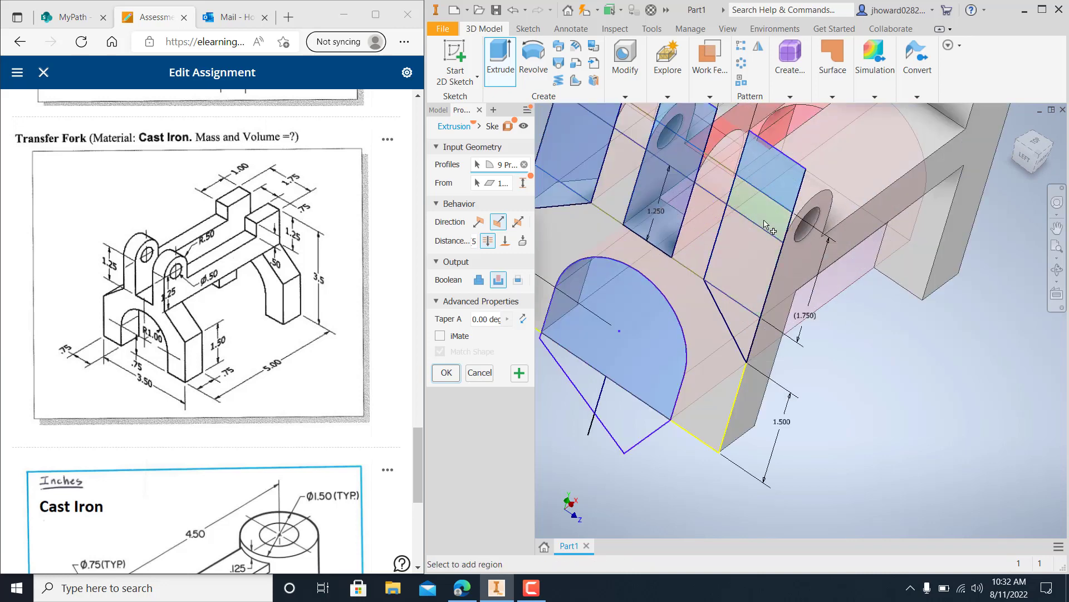
click(764, 224)
click(761, 253)
scroll(761, 262, up, 3)
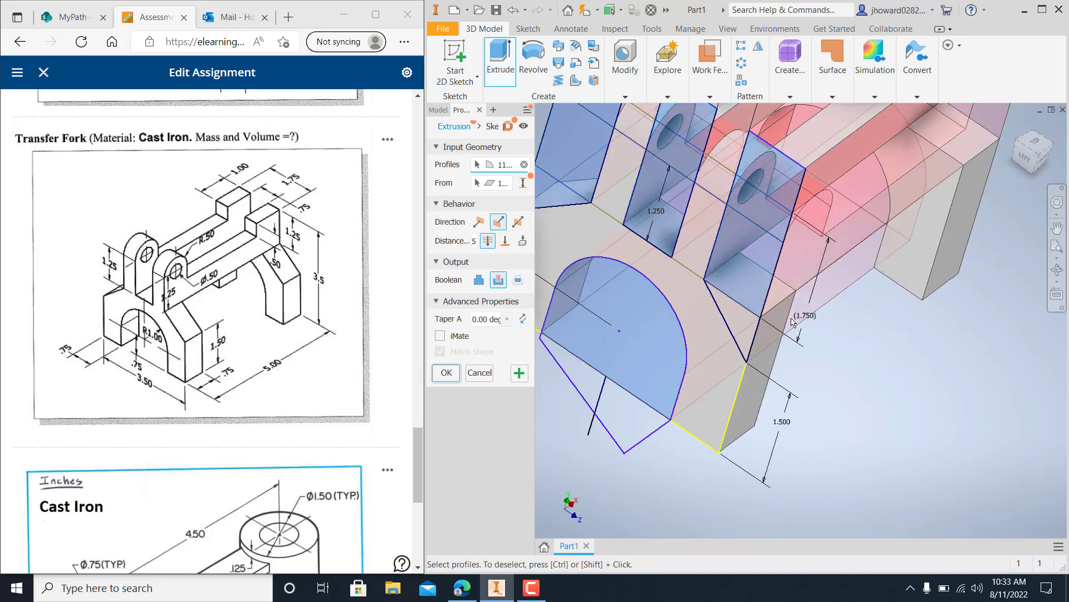
click(766, 326)
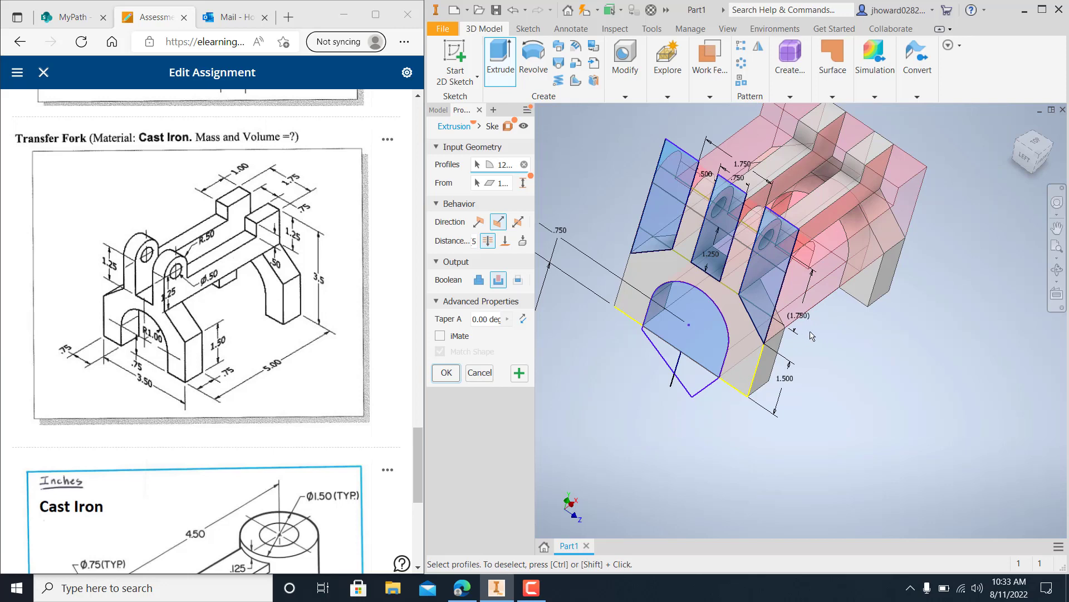
click(459, 375)
Step: Check the dimensions in the first extrusion's side profile sketch against the assignment drawing, and exit the sketch
shift+middle_drag(908, 387, 892, 372)
middle_drag(770, 413, 686, 357)
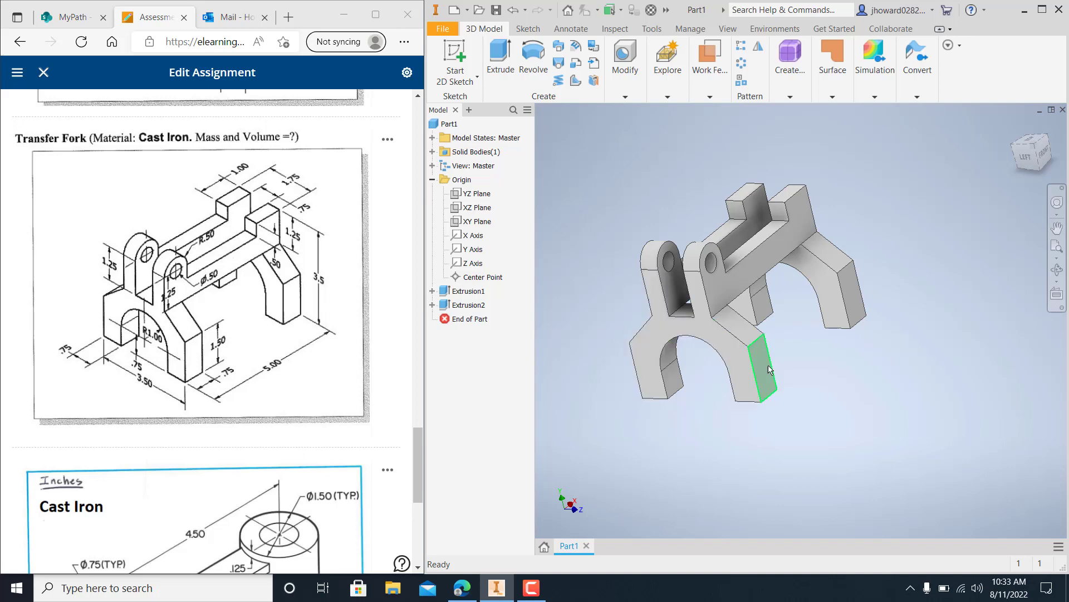
click(433, 291)
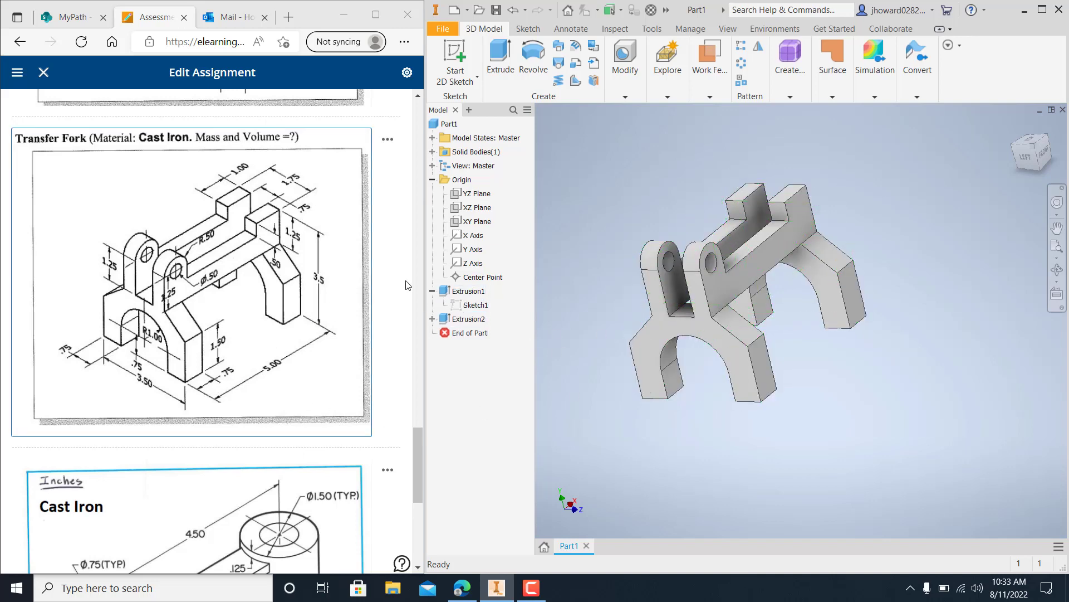
double_click(474, 305)
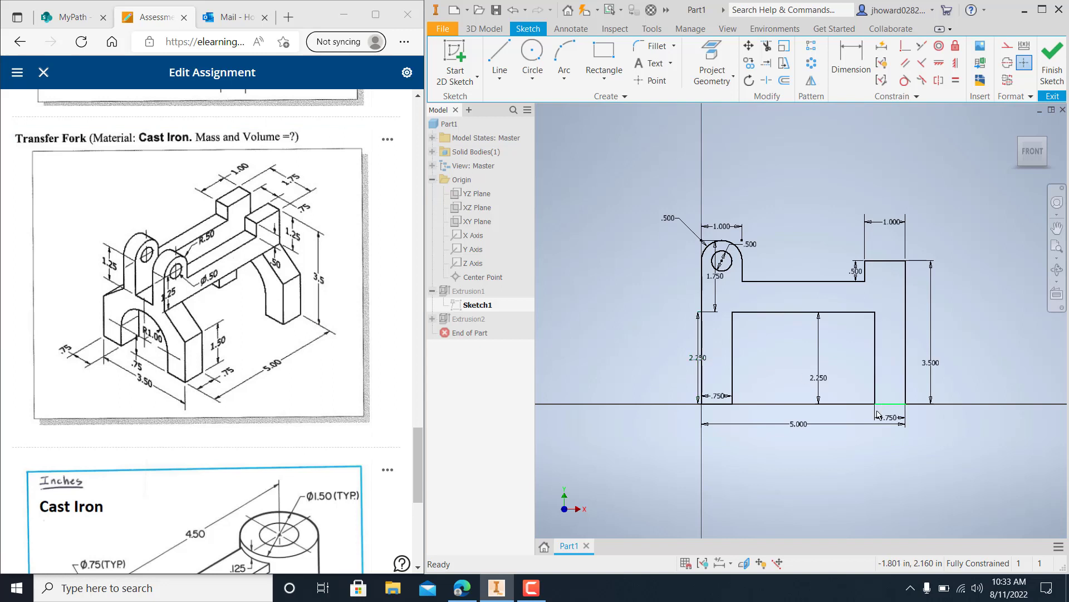
click(1052, 64)
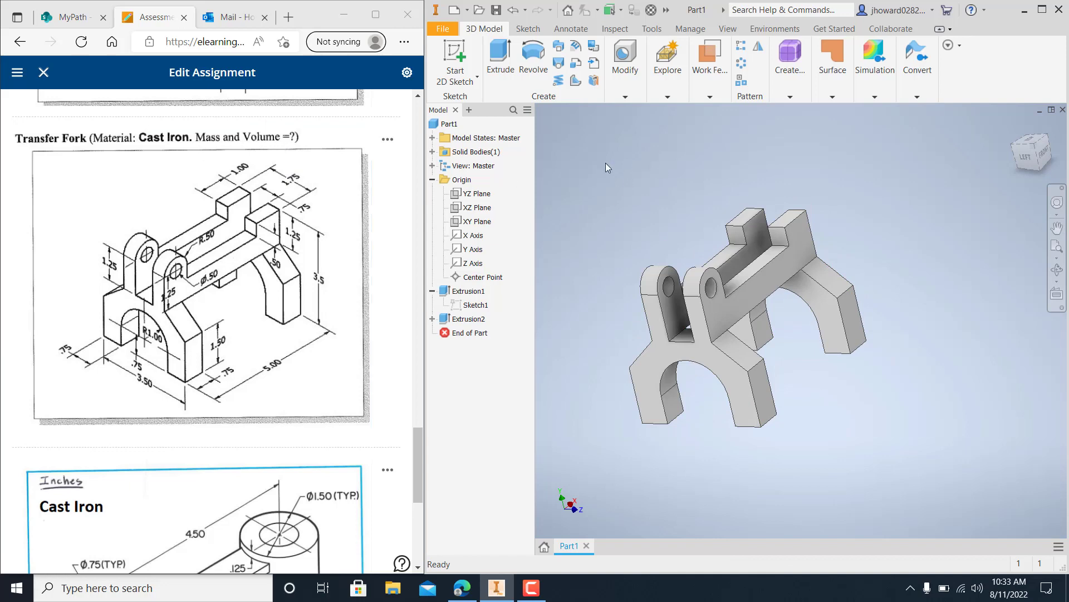
Step: Assign the Iron, Cast material in the part's physical iProperties to calculate its mass and volume, and apply the change
click(451, 125)
right_click(454, 125)
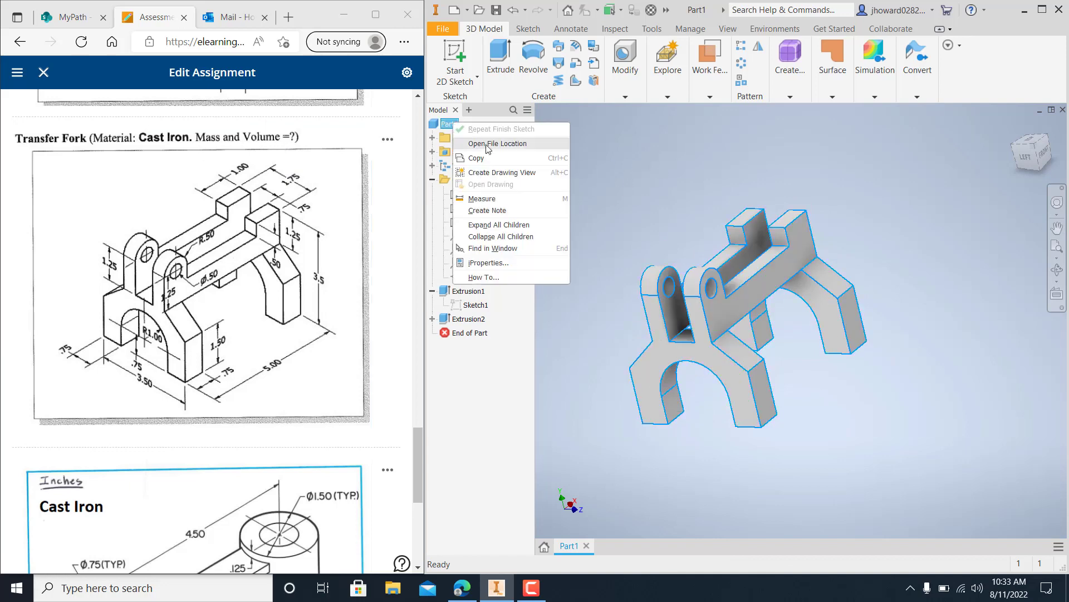
click(487, 263)
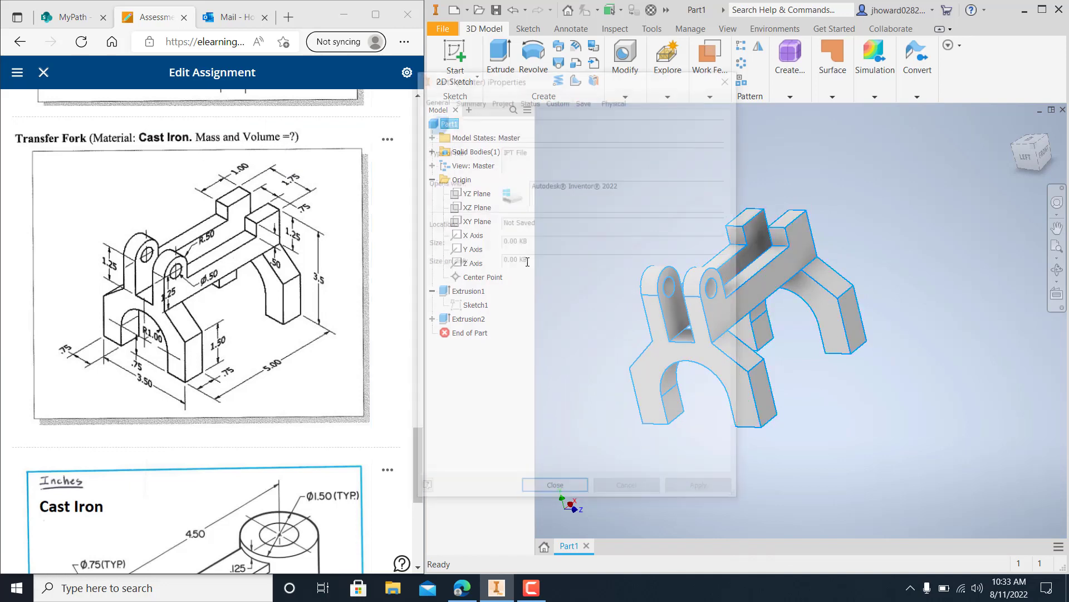
click(614, 99)
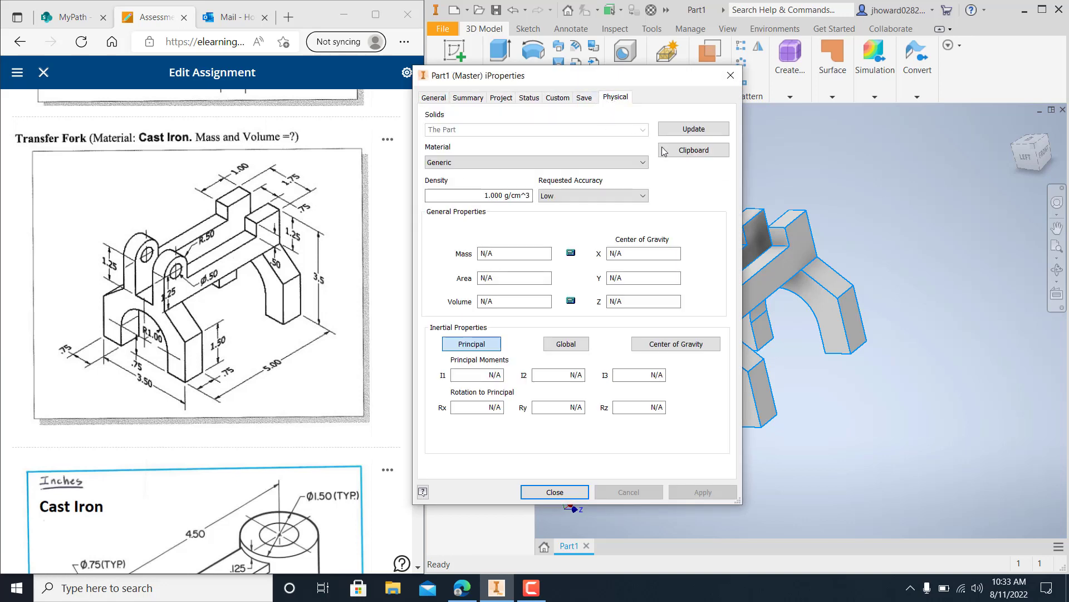
click(613, 162)
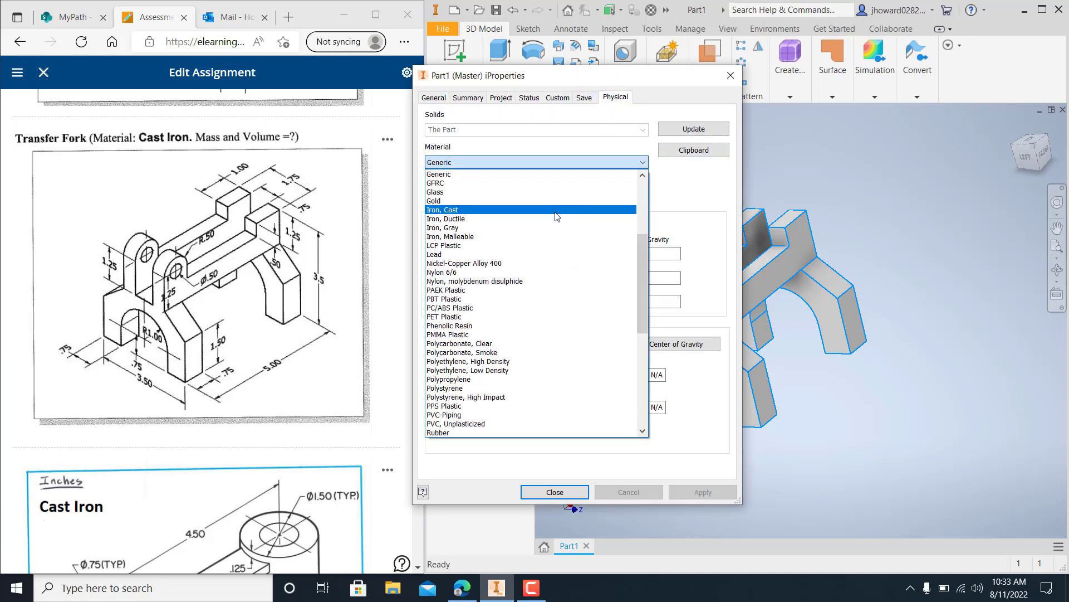
click(557, 210)
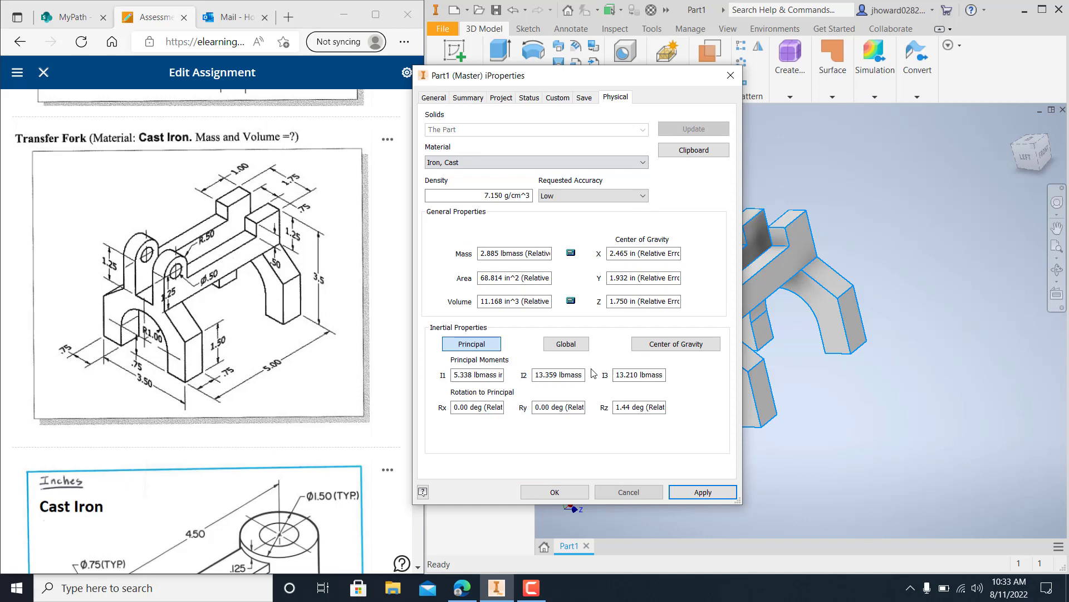
click(703, 492)
click(555, 492)
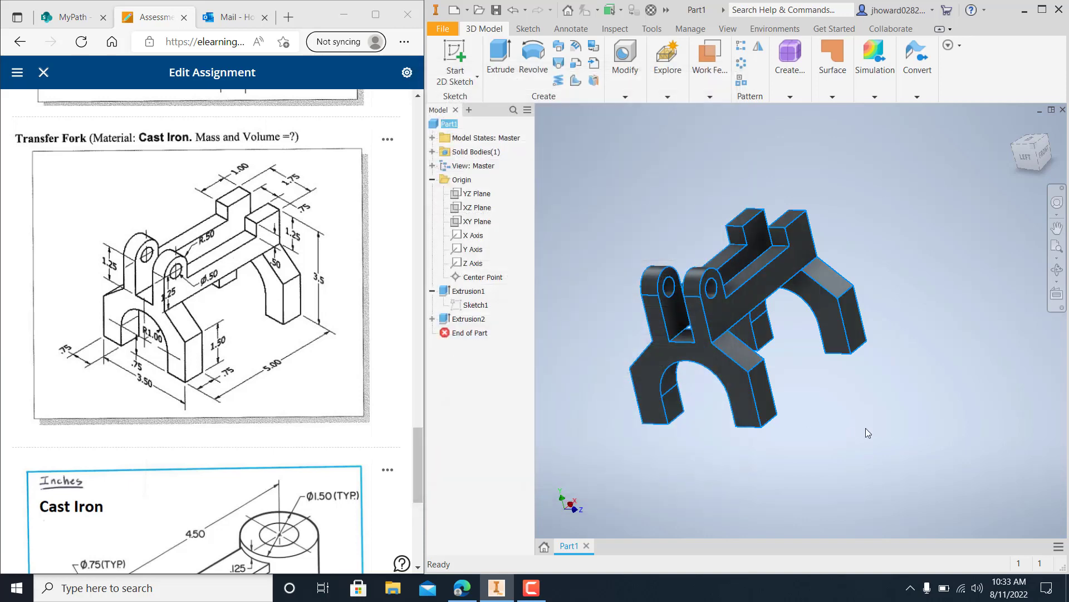
click(866, 433)
Step: Inspect the finished fork from another angle and bring Challenge Drawing M3 into view in the assignment
middle_drag(877, 426, 851, 387)
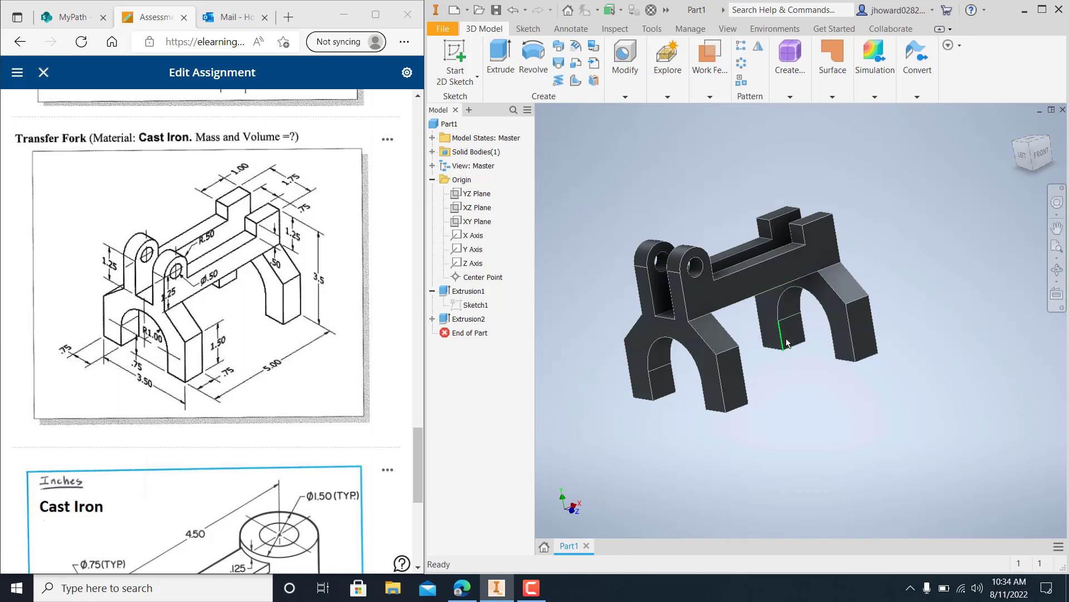
mouse_move(787, 343)
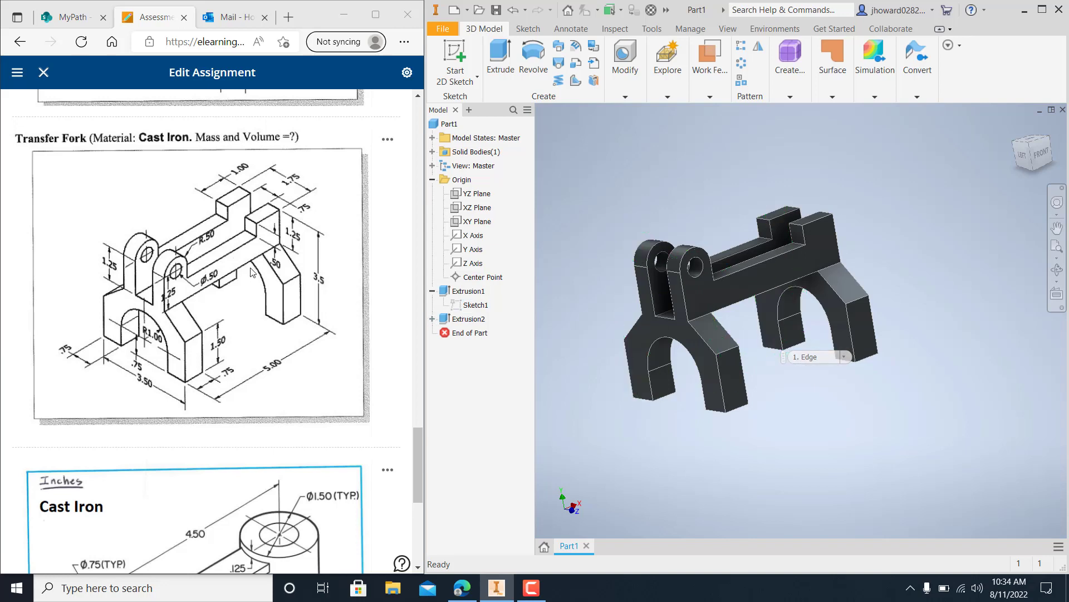
scroll(246, 268, down, 4)
scroll(246, 268, down, 1)
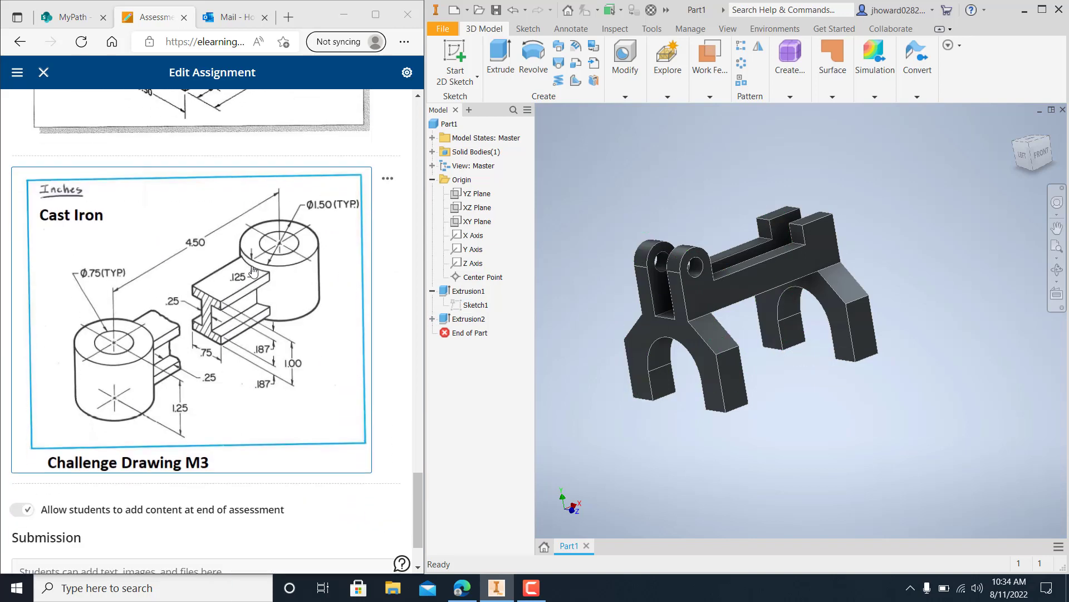